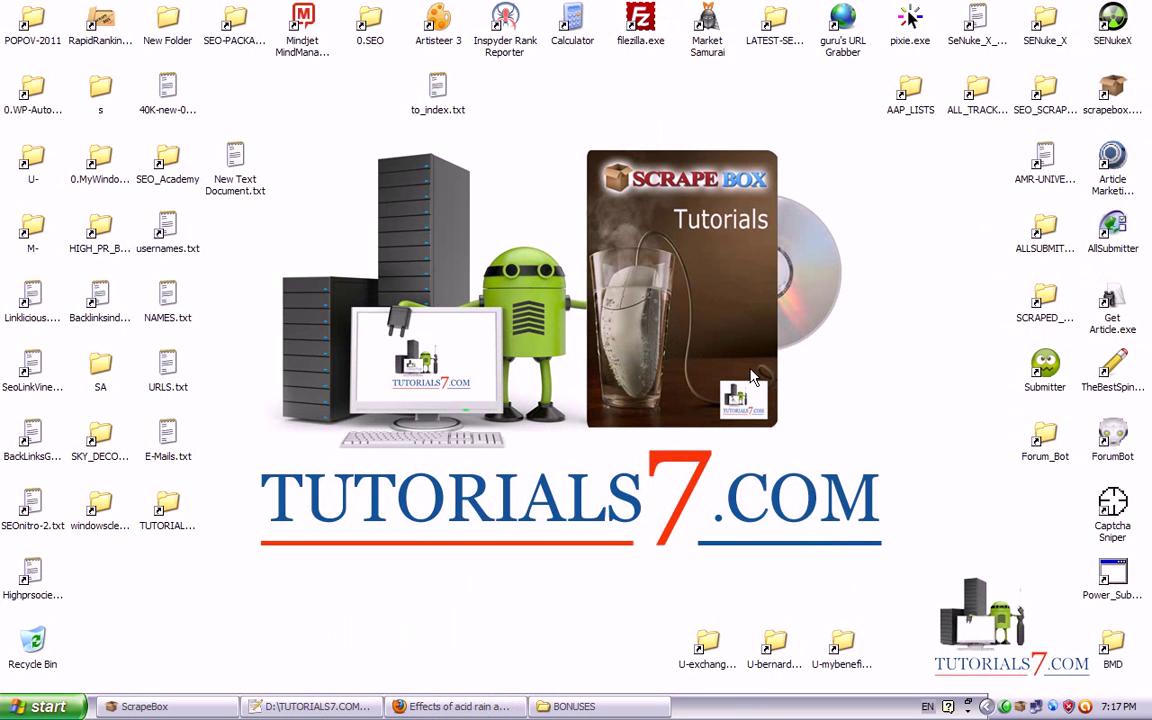
# Restore the ScrapeBox V1.15.38 window from the taskbar.
pyautogui.click(140, 706)
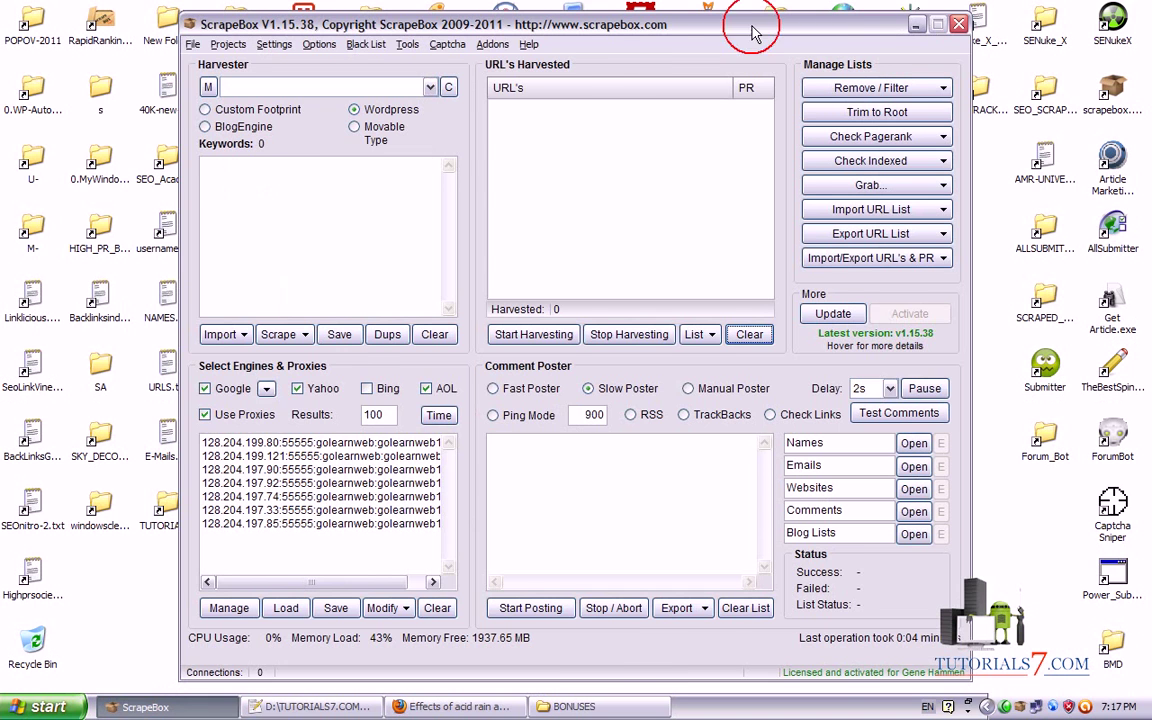
# Nudge ScrapeBox left, mark its TrackBacks option, then switch to the acid rain article in Firefox.
pyautogui.moveTo(756, 25); pyautogui.dragTo(634, 30)
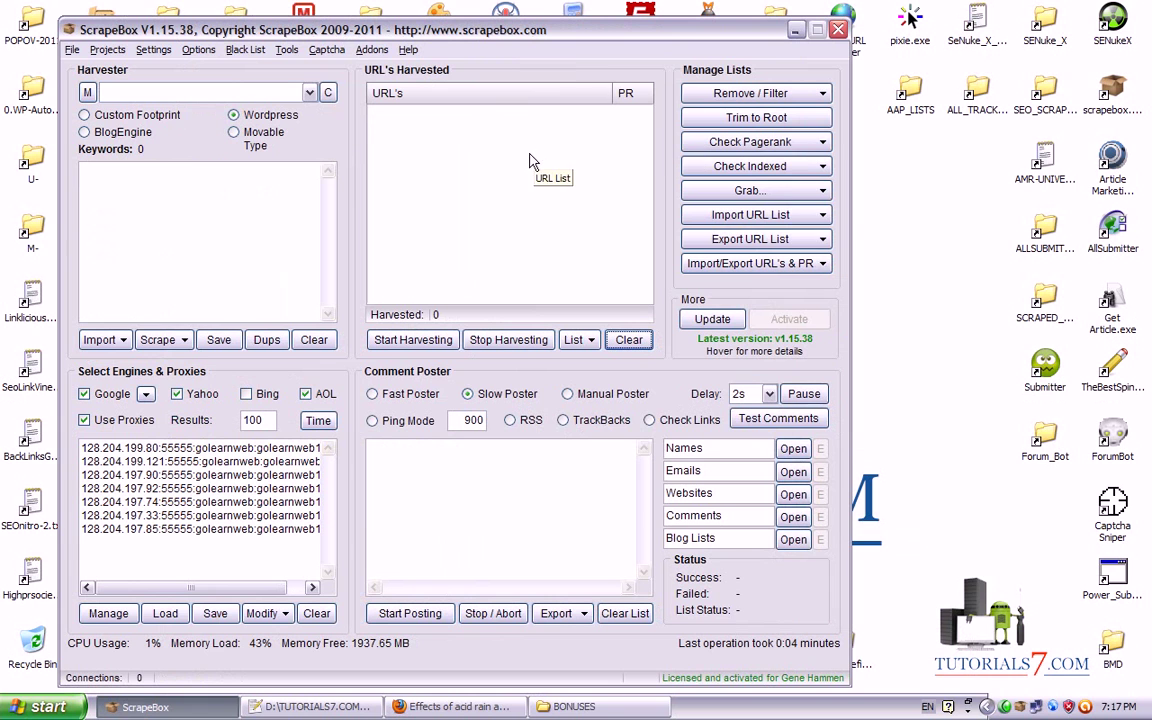
pyautogui.moveTo(553, 455)
pyautogui.mouseDown()
pyautogui.moveTo(643, 444)
pyautogui.moveTo(556, 412)
pyautogui.moveTo(557, 457)
pyautogui.mouseUp()
pyautogui.press('Escape')
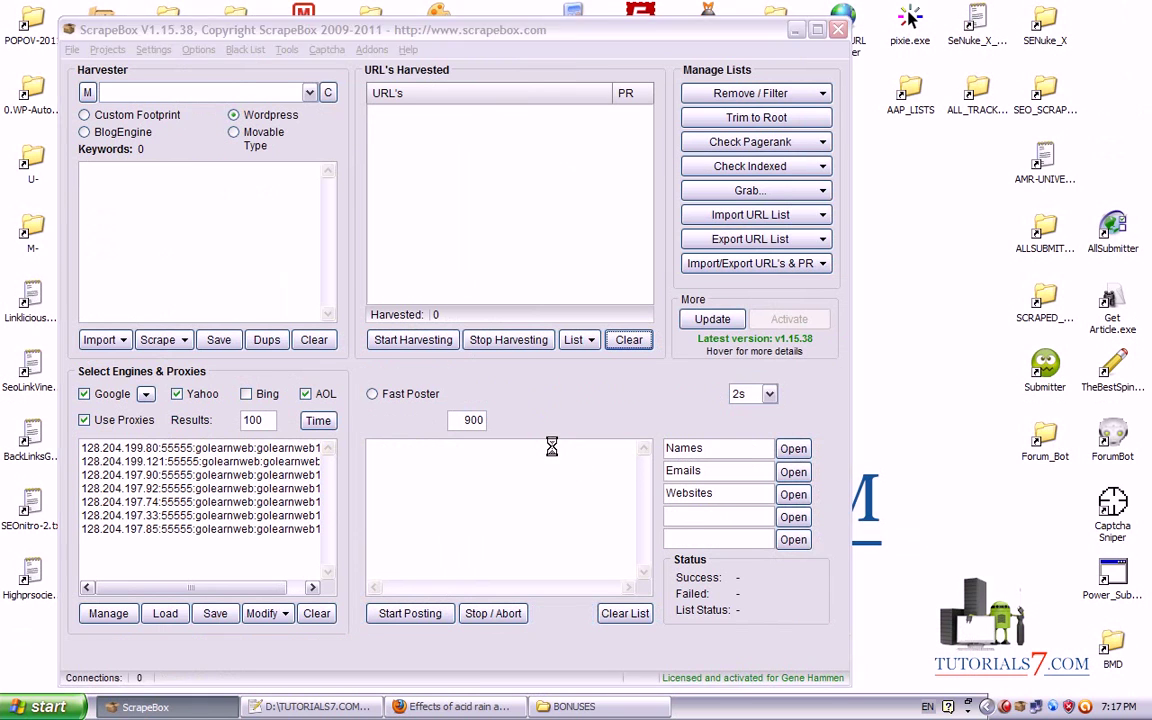
pyautogui.hotkey('alt', 'Tab')
pyautogui.moveTo(1143, 165)
pyautogui.mouseDown()
pyautogui.moveTo(1143, 215)
pyautogui.moveTo(1143, 150)
pyautogui.mouseUp()
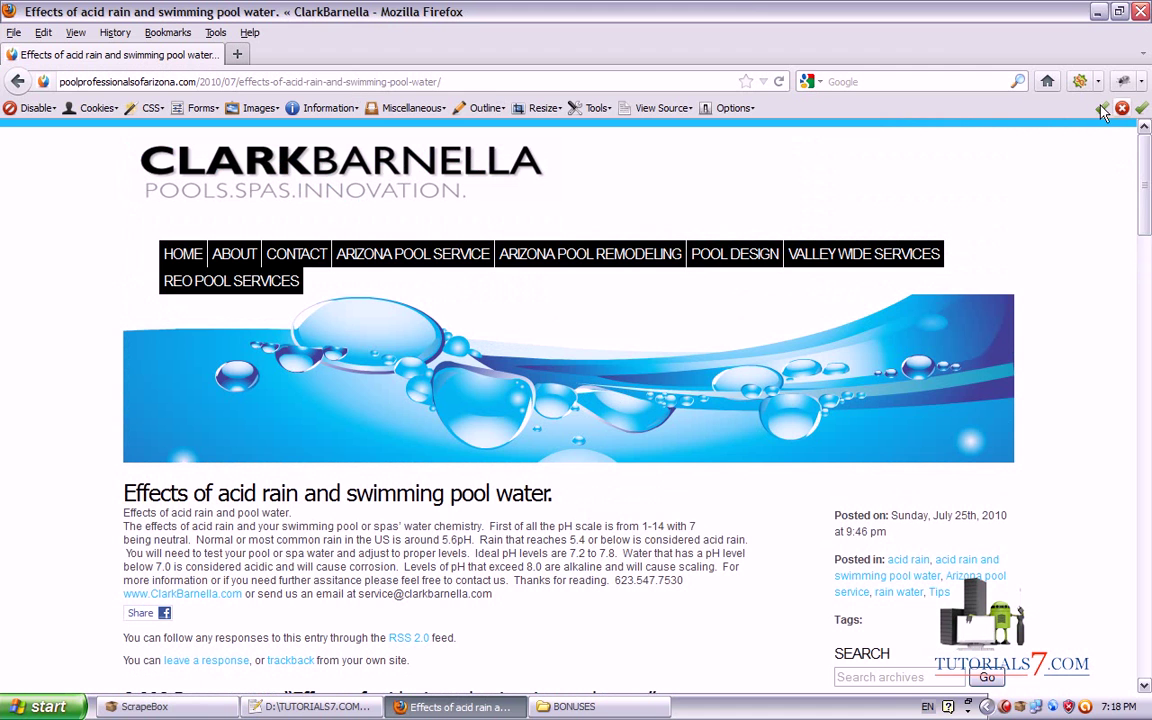
# Scroll through the 8,998 Responses trackback comments, marking the heading and the first comment.
pyautogui.scroll(-4, 1144, 211)
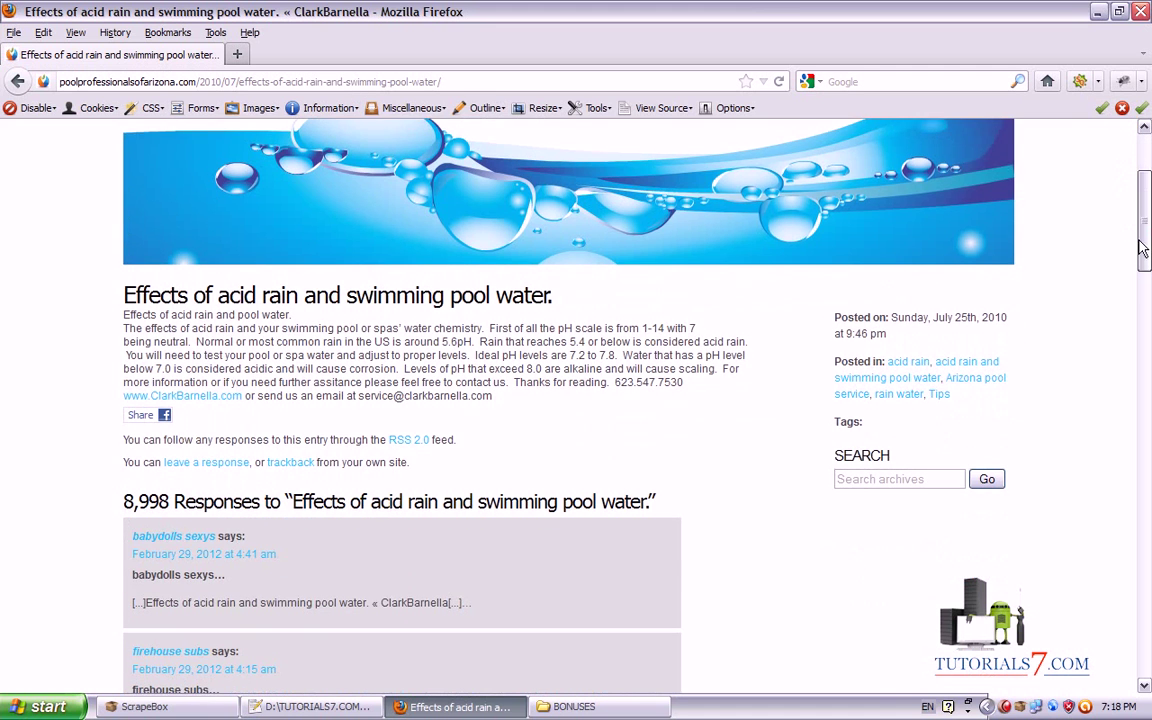
pyautogui.moveTo(118, 515)
pyautogui.mouseDown()
pyautogui.moveTo(496, 542)
pyautogui.moveTo(303, 452)
pyautogui.moveTo(104, 470)
pyautogui.moveTo(116, 514)
pyautogui.mouseUp()
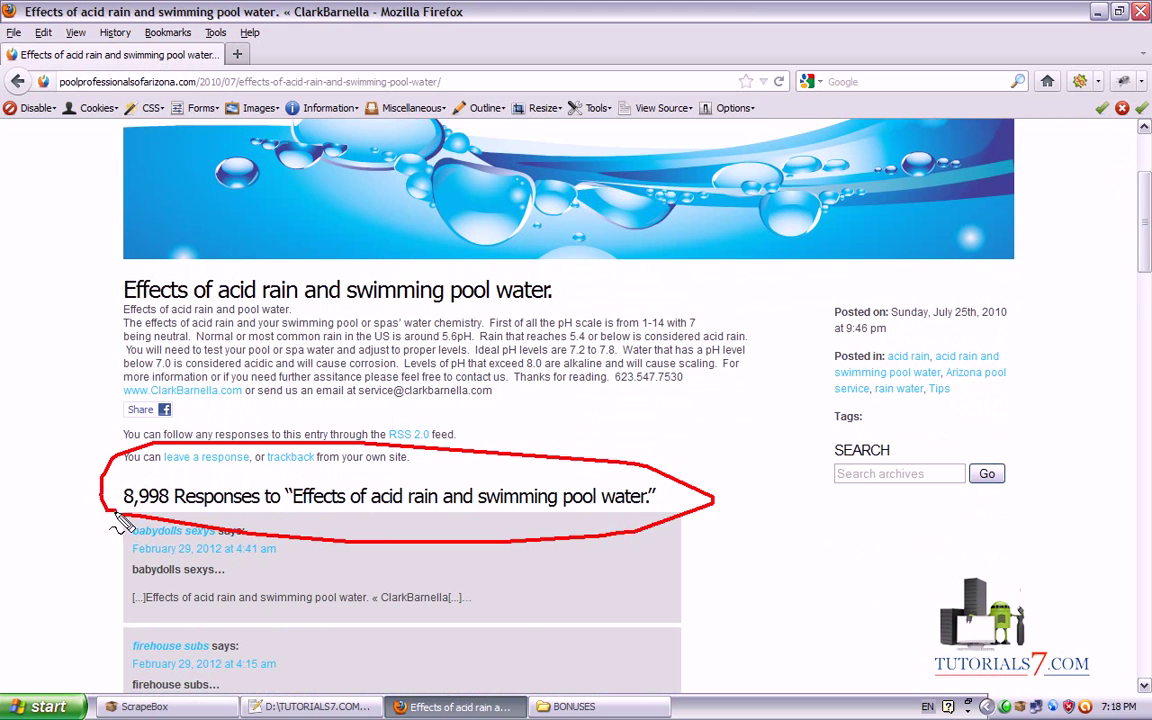
pyautogui.scroll(-2, 1148, 228)
pyautogui.scroll(-3, 1148, 228)
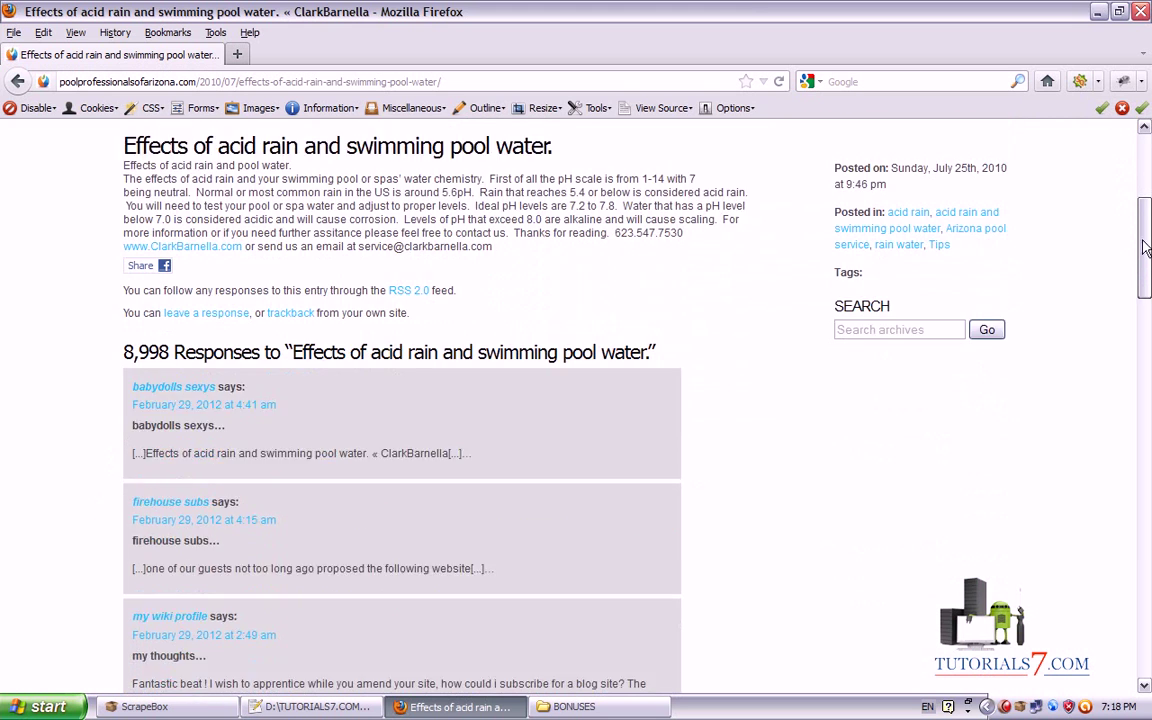
pyautogui.moveTo(489, 365)
pyautogui.mouseDown()
pyautogui.moveTo(478, 387)
pyautogui.moveTo(95, 388)
pyautogui.moveTo(110, 305)
pyautogui.moveTo(380, 306)
pyautogui.moveTo(488, 368)
pyautogui.mouseUp()
pyautogui.moveTo(1148, 245); pyautogui.dragTo(1146, 529)
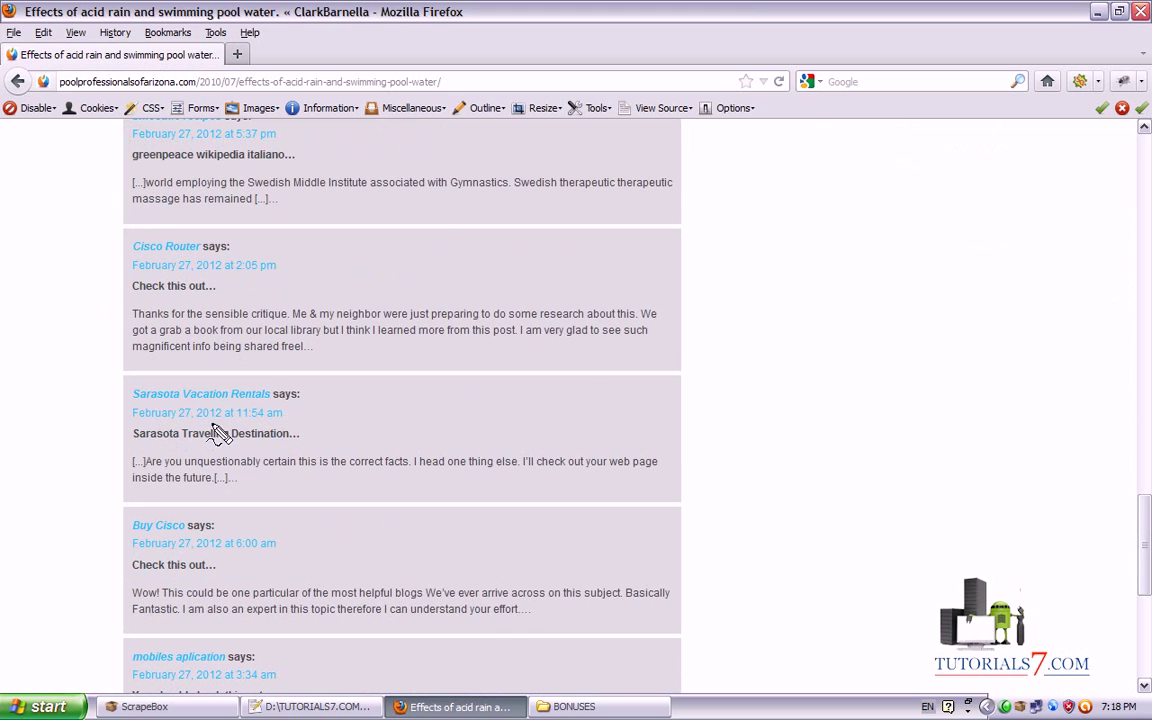
pyautogui.moveTo(137, 451)
pyautogui.mouseDown()
pyautogui.moveTo(227, 475)
pyautogui.moveTo(365, 299)
pyautogui.moveTo(221, 420)
pyautogui.mouseUp()
pyautogui.press('Escape')
# Show the BONUSES folder and highlight TRACKBACKS_BACKLINKS.txt in it.
pyautogui.hotkey('alt', 'Tab')
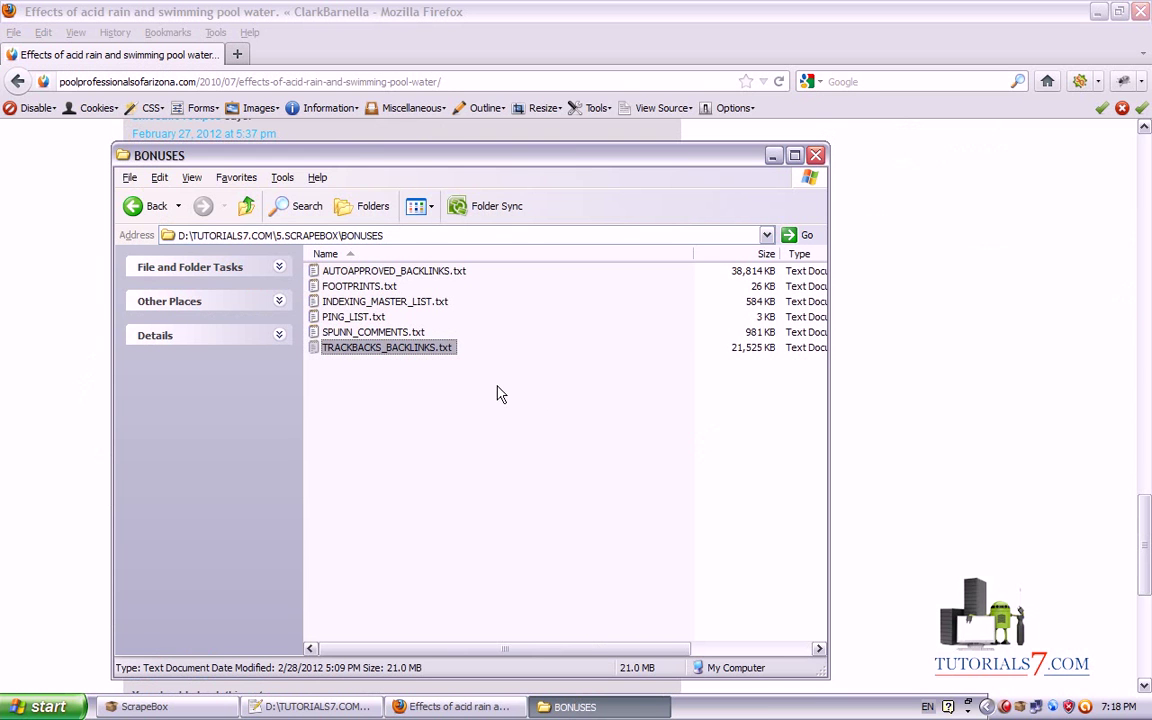
pyautogui.moveTo(325, 378)
pyautogui.mouseDown()
pyautogui.moveTo(514, 362)
pyautogui.moveTo(288, 357)
pyautogui.mouseUp()
pyautogui.press('Escape')
# Scroll TRACKBACKS_BACKLINKS.txt to its last of 284,329 lines, then return to the Firefox article.
pyautogui.click(317, 706)
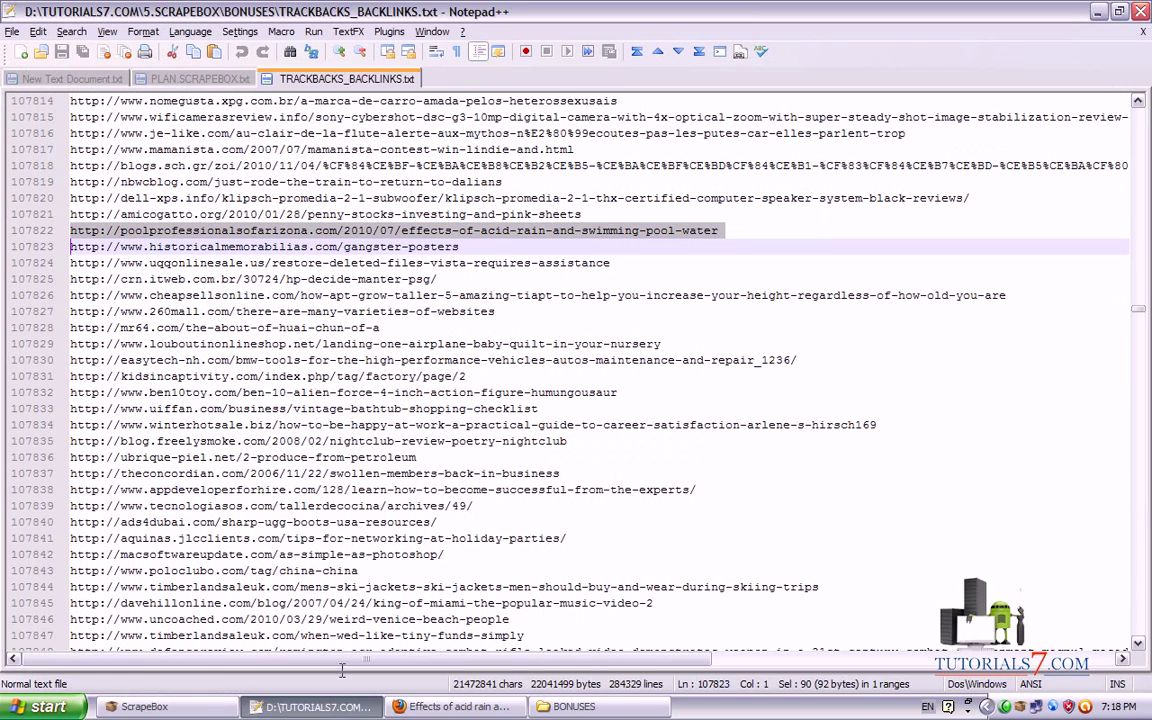
pyautogui.moveTo(1145, 321); pyautogui.dragTo(1138, 638)
pyautogui.moveTo(6, 640)
pyautogui.mouseDown()
pyautogui.moveTo(72, 628)
pyautogui.moveTo(8, 636)
pyautogui.mouseUp()
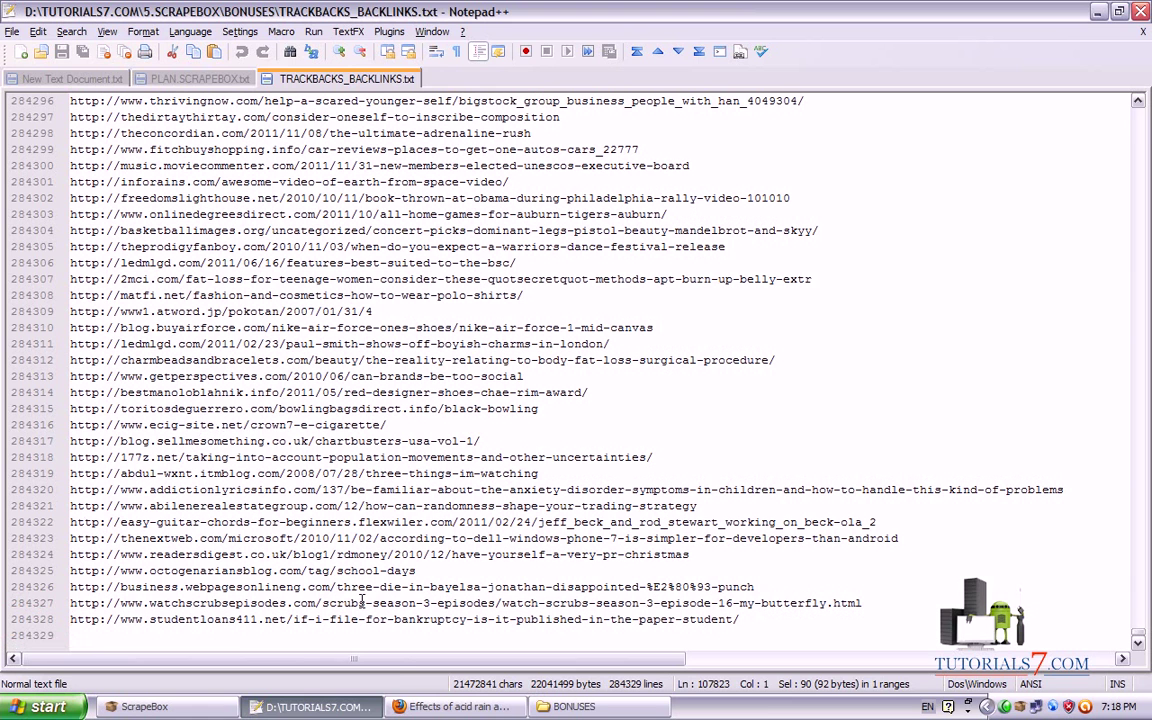
pyautogui.click(440, 706)
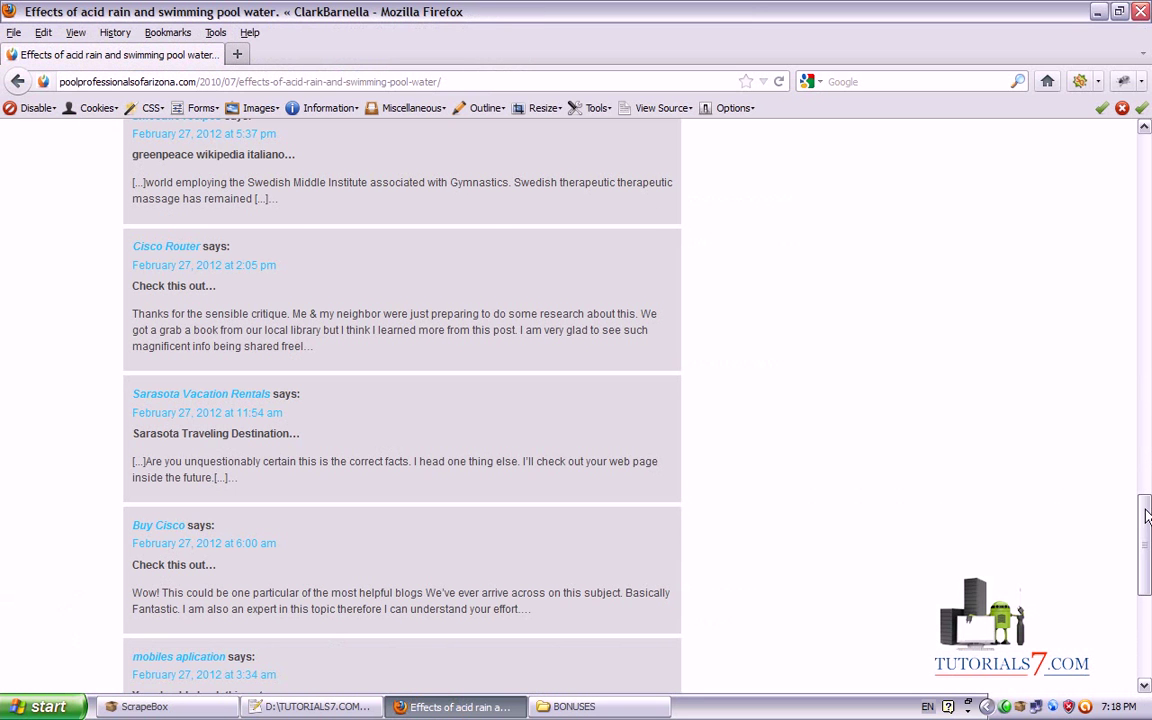
pyautogui.scroll(-8, 1130, 500)
pyautogui.scroll(8, 1130, 500)
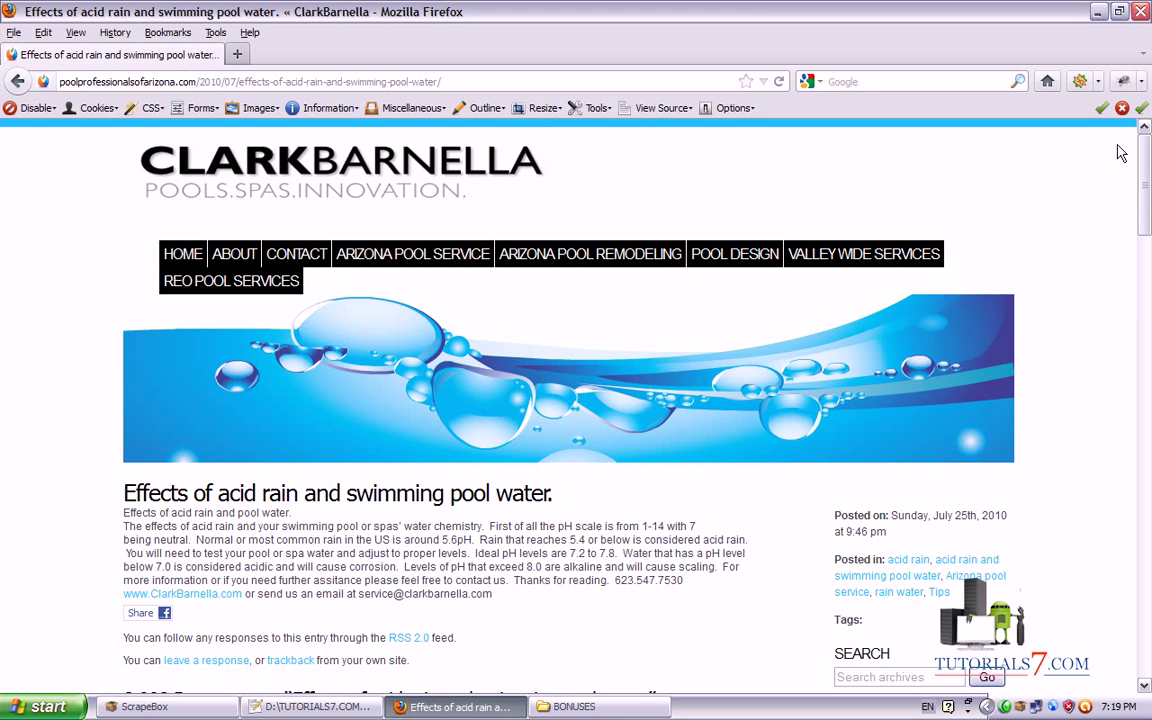
# Check the article's end and top, then minimise Firefox, Notepad++ and the BONUSES folder.
pyautogui.press('End')
pyautogui.press('Home')
pyautogui.click(1098, 11)
pyautogui.click(1098, 11)
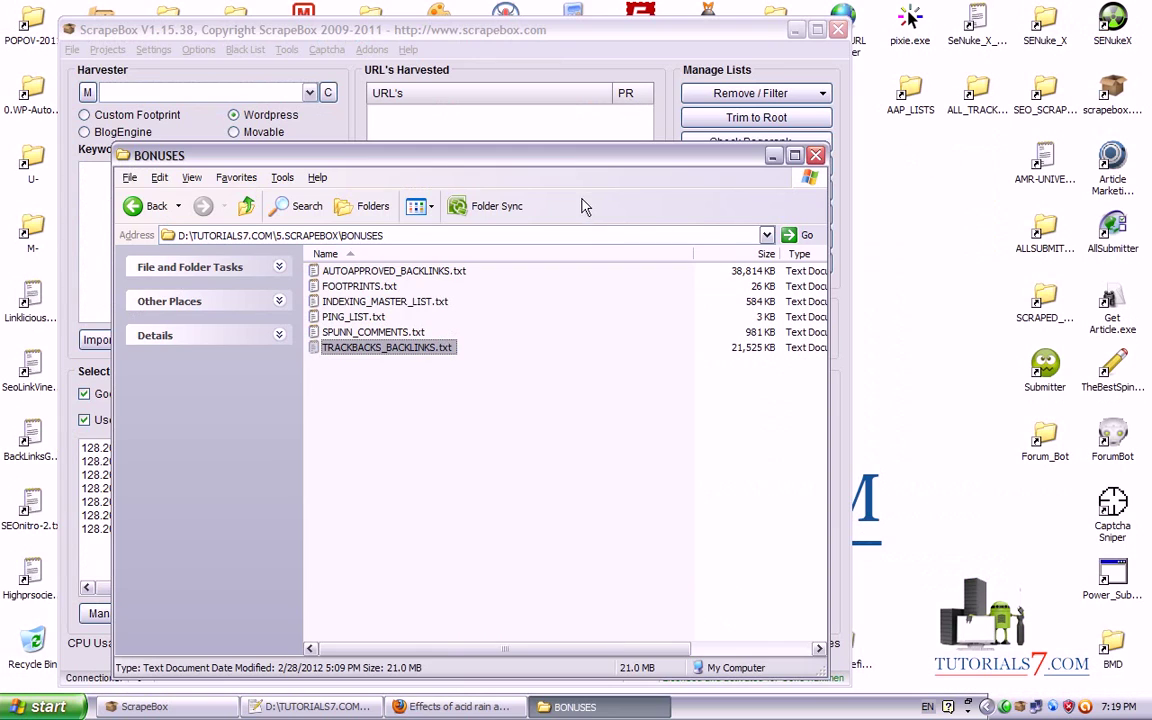
pyautogui.click(770, 155)
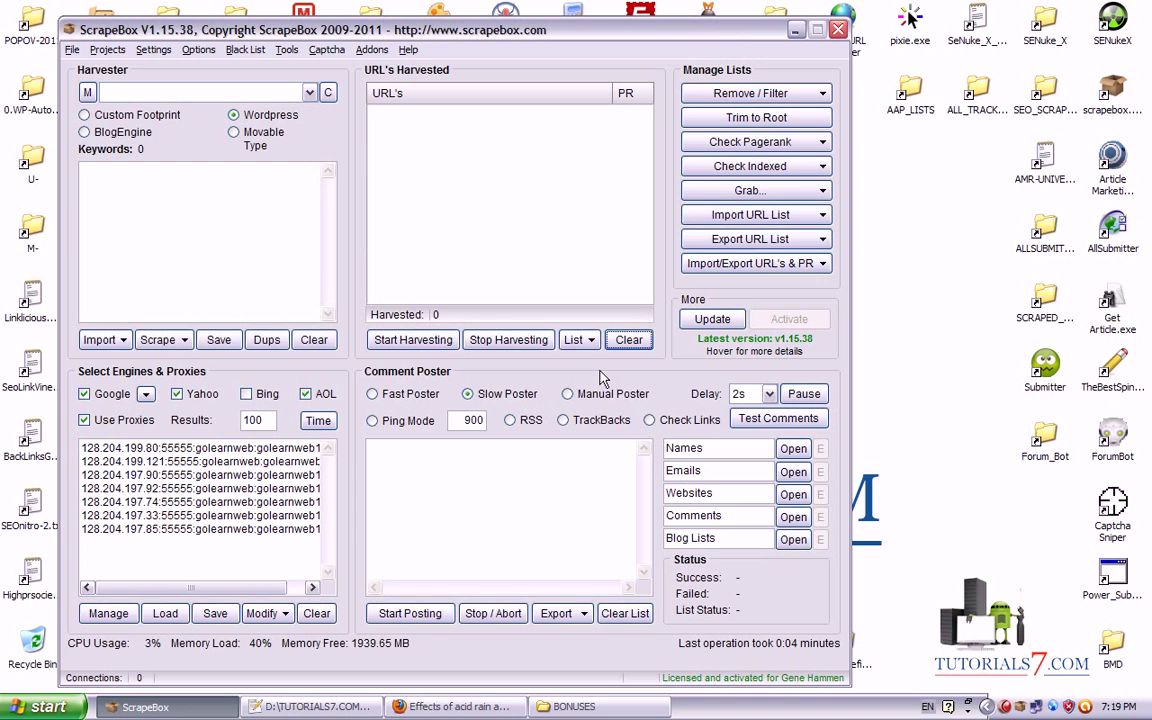
# Switch ScrapeBox's comment poster to TrackBacks, then show the desktop and select NAMES.txt.
pyautogui.click(563, 421)
pyautogui.moveTo(553, 440)
pyautogui.mouseDown()
pyautogui.moveTo(607, 405)
pyautogui.moveTo(586, 437)
pyautogui.moveTo(604, 507)
pyautogui.moveTo(568, 450)
pyautogui.moveTo(637, 527)
pyautogui.moveTo(582, 445)
pyautogui.moveTo(592, 532)
pyautogui.moveTo(652, 548)
pyautogui.mouseUp()
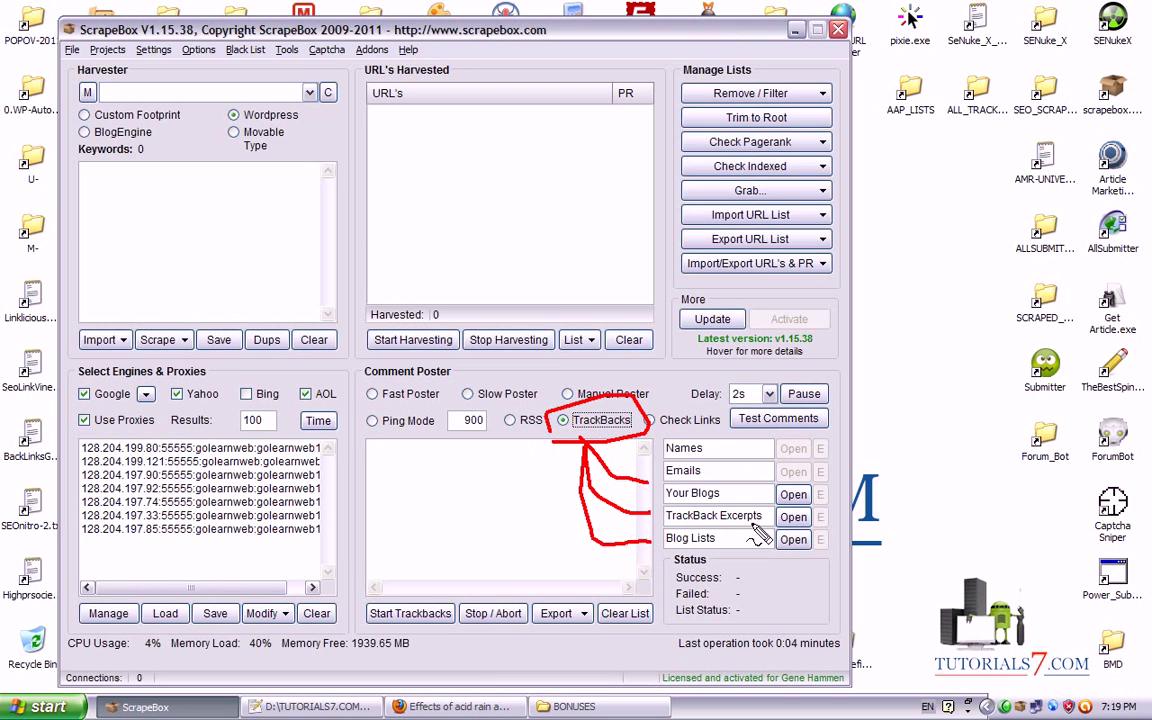
pyautogui.press('Escape')
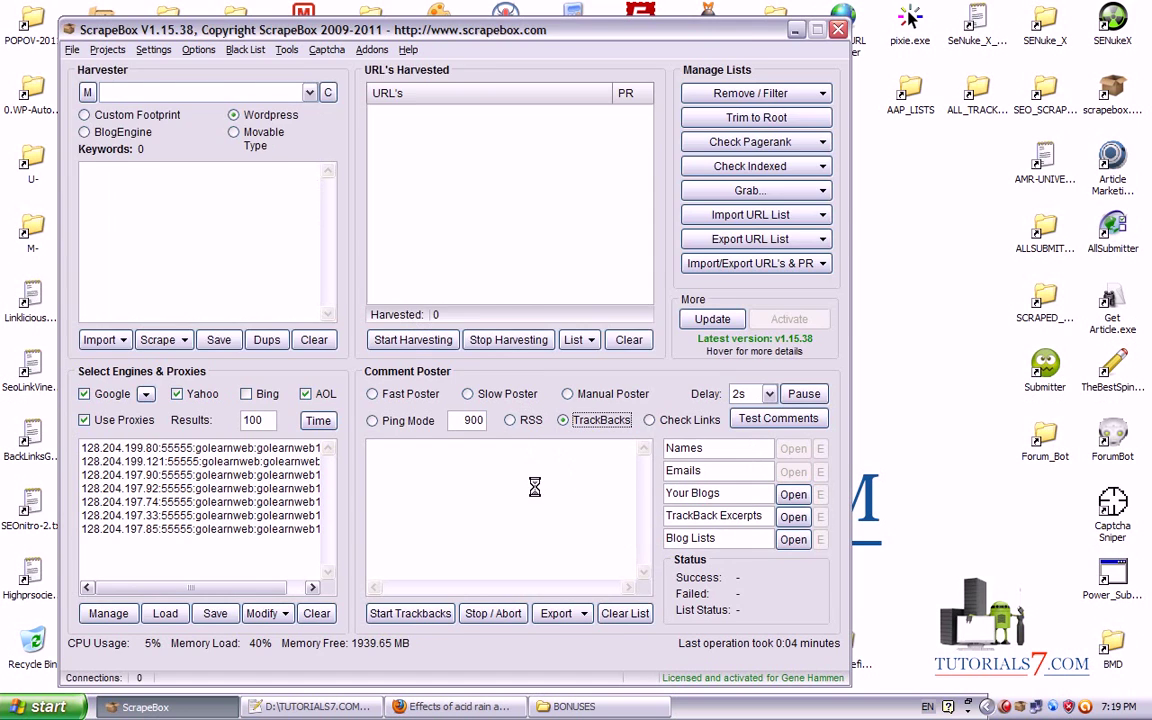
pyautogui.press('super+d')
pyautogui.click(168, 303)
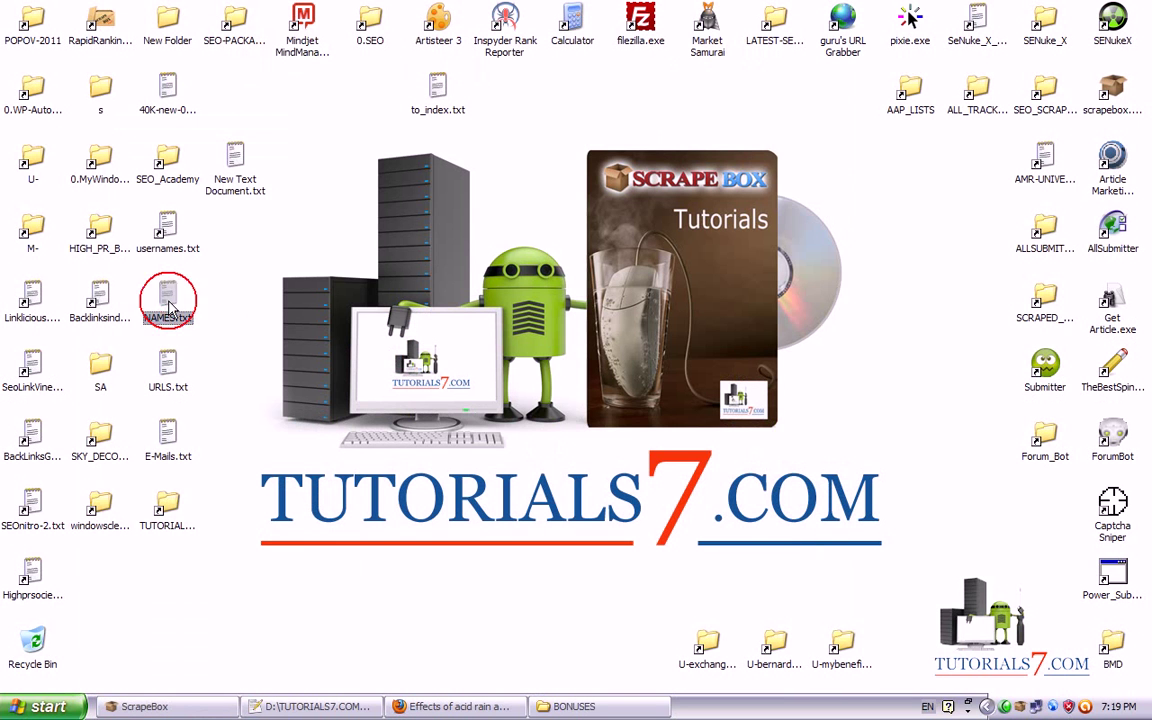
pyautogui.click(913, 102)
pyautogui.doubleClick(913, 102)
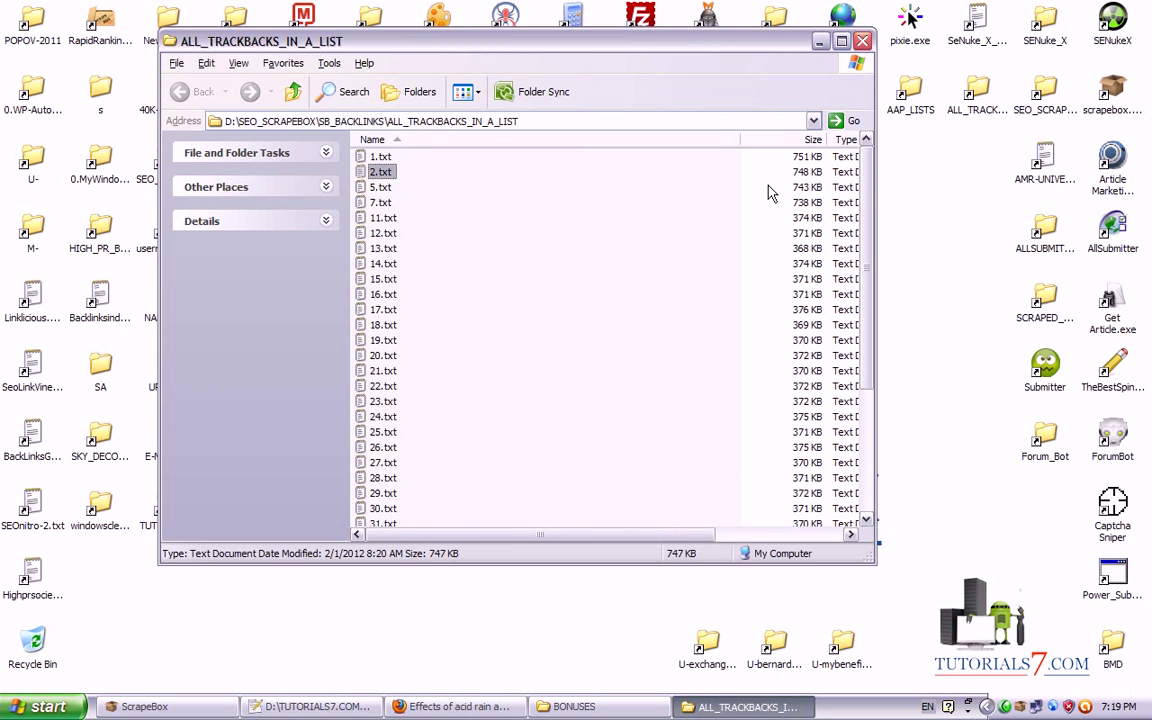
pyautogui.moveTo(866, 265); pyautogui.dragTo(866, 395)
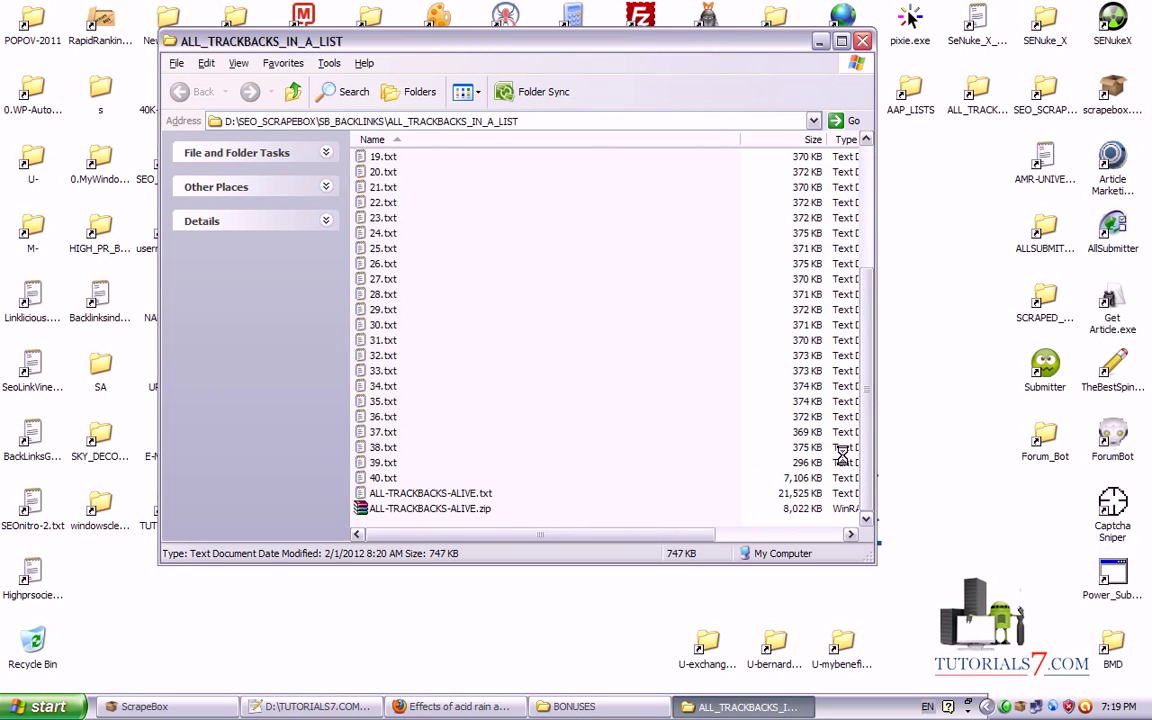
pyautogui.click(862, 41)
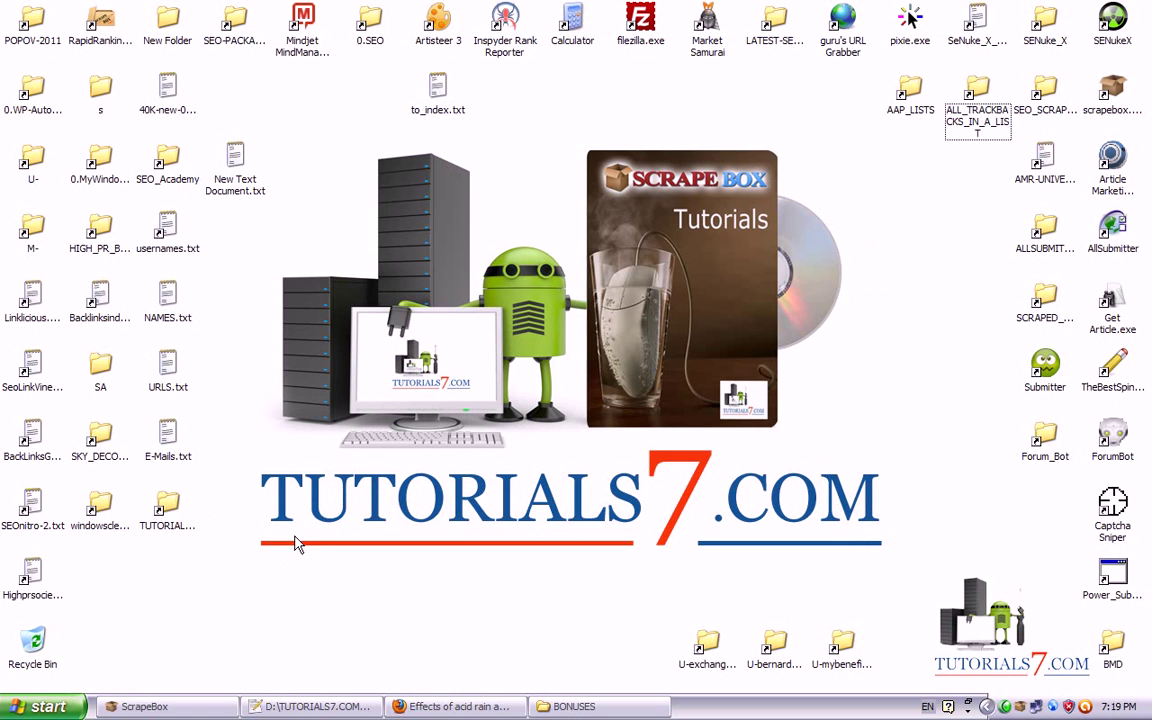
pyautogui.click(400, 706)
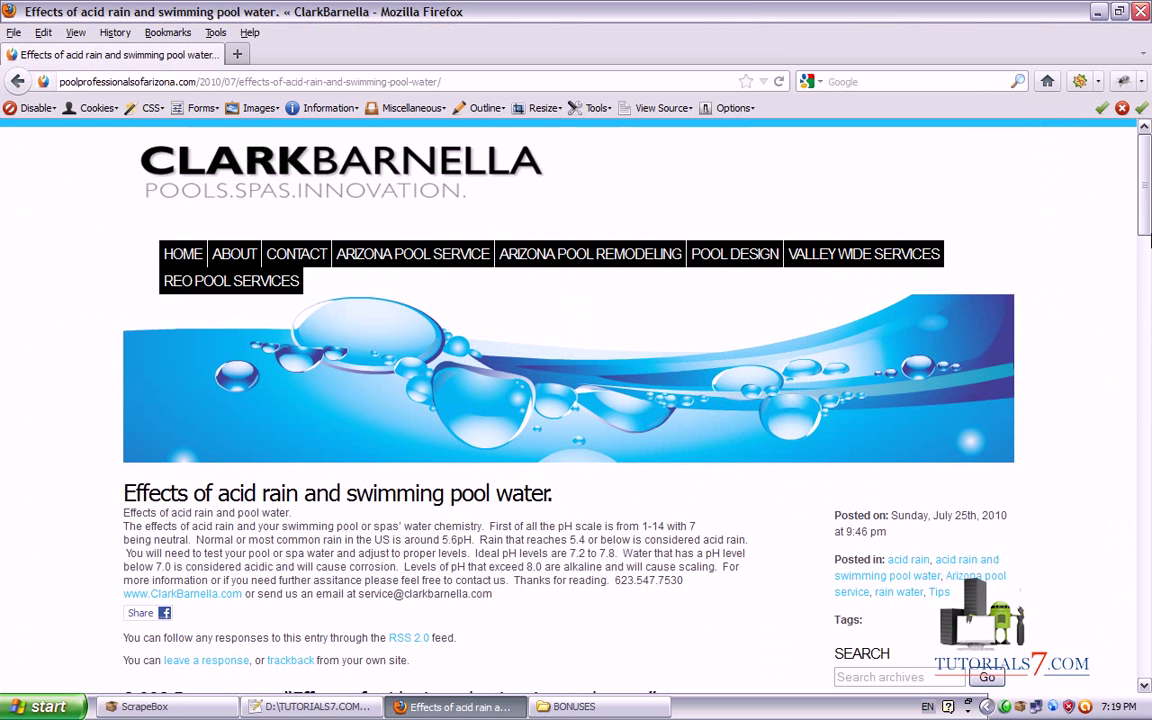
pyautogui.scroll(-7, 280, 507)
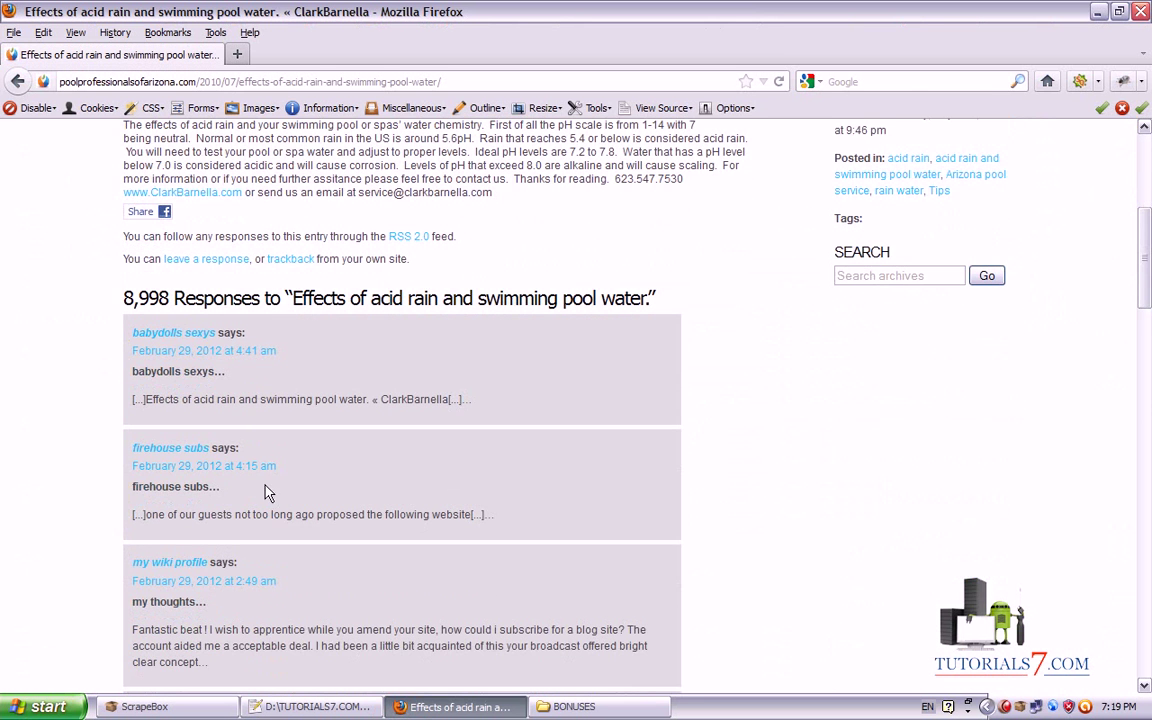
pyautogui.moveTo(152, 383)
pyautogui.mouseDown()
pyautogui.moveTo(130, 410)
pyautogui.moveTo(158, 392)
pyautogui.mouseUp()
pyautogui.moveTo(445, 392)
pyautogui.mouseDown()
pyautogui.moveTo(463, 380)
pyautogui.moveTo(496, 388)
pyautogui.moveTo(445, 380)
pyautogui.mouseUp()
pyautogui.press('super+d')
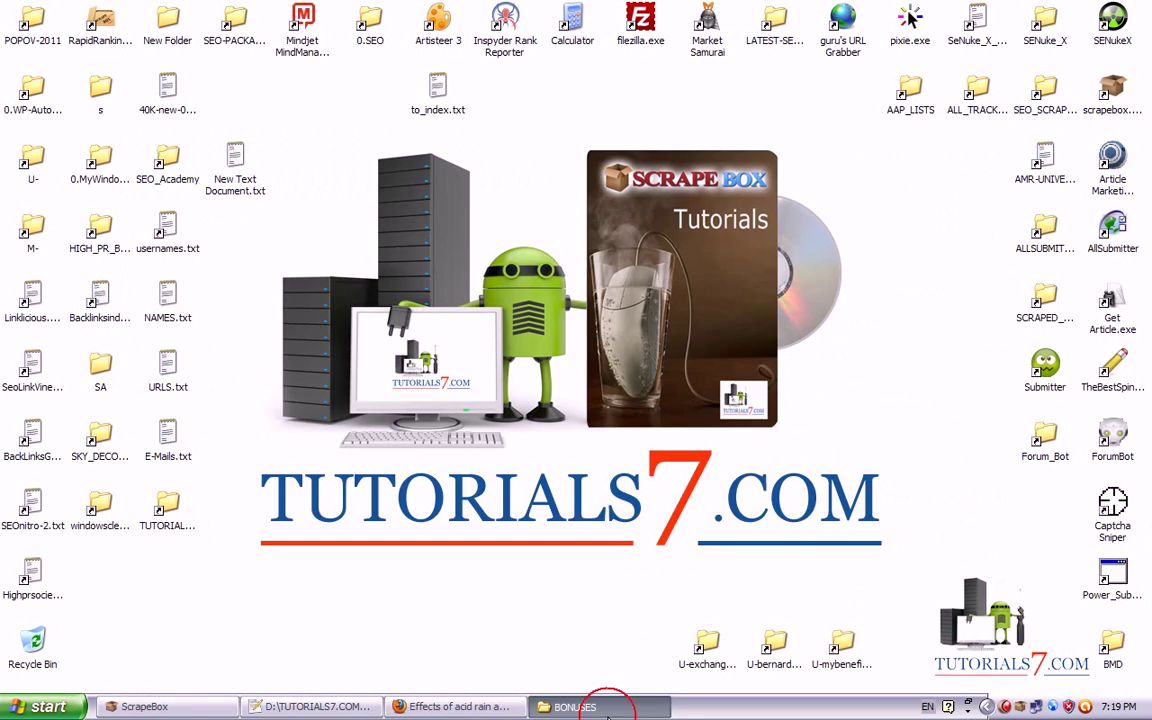
# Open the Trackbacks folder inside SEO_SCRAPEBOX and select Excerpts.txt.
pyautogui.click(600, 706)
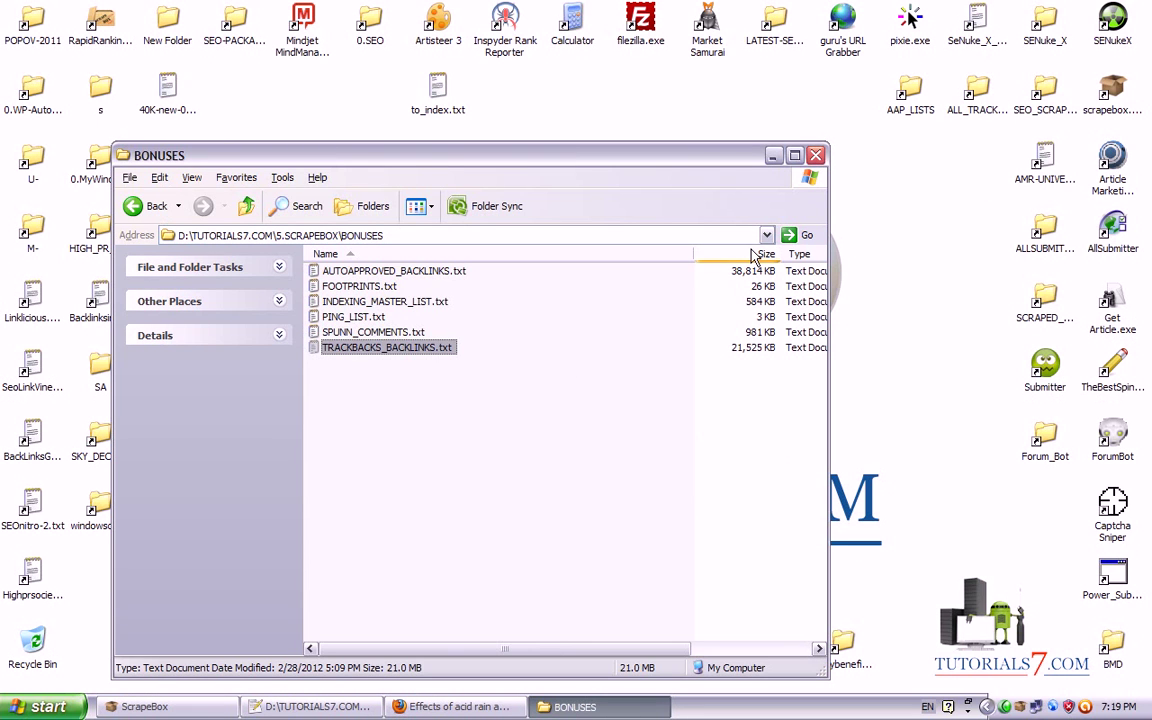
pyautogui.click(1045, 97)
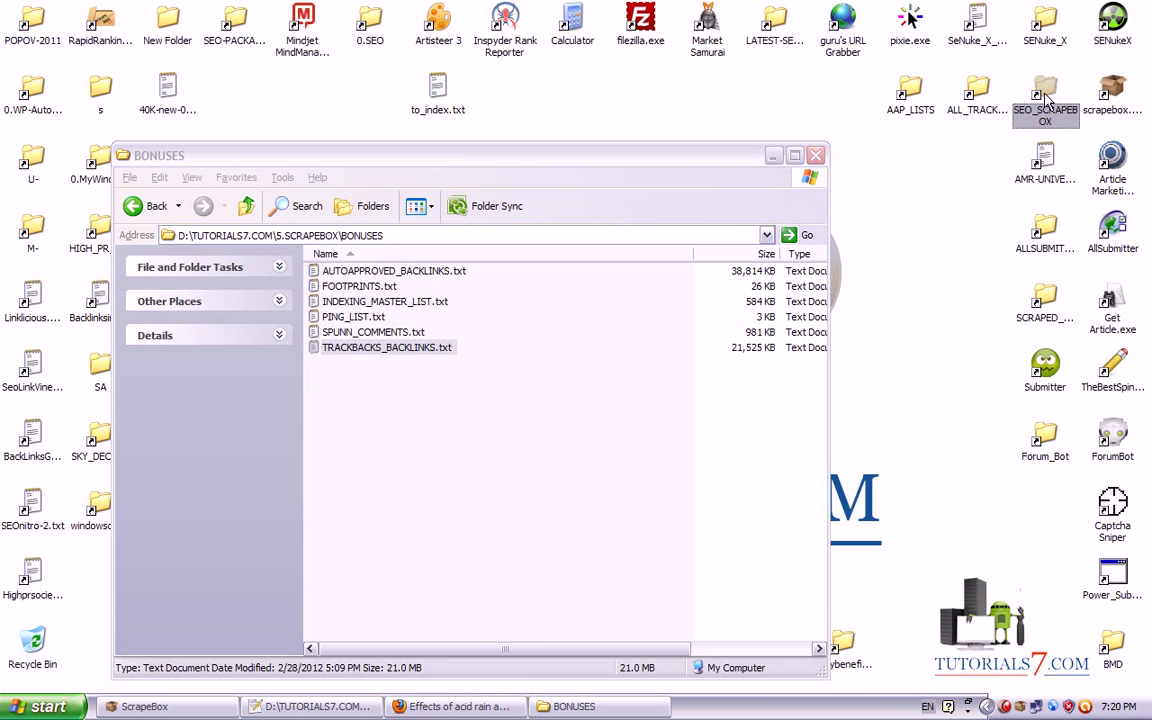
pyautogui.doubleClick(1045, 97)
pyautogui.press('Down')
pyautogui.press('Down')
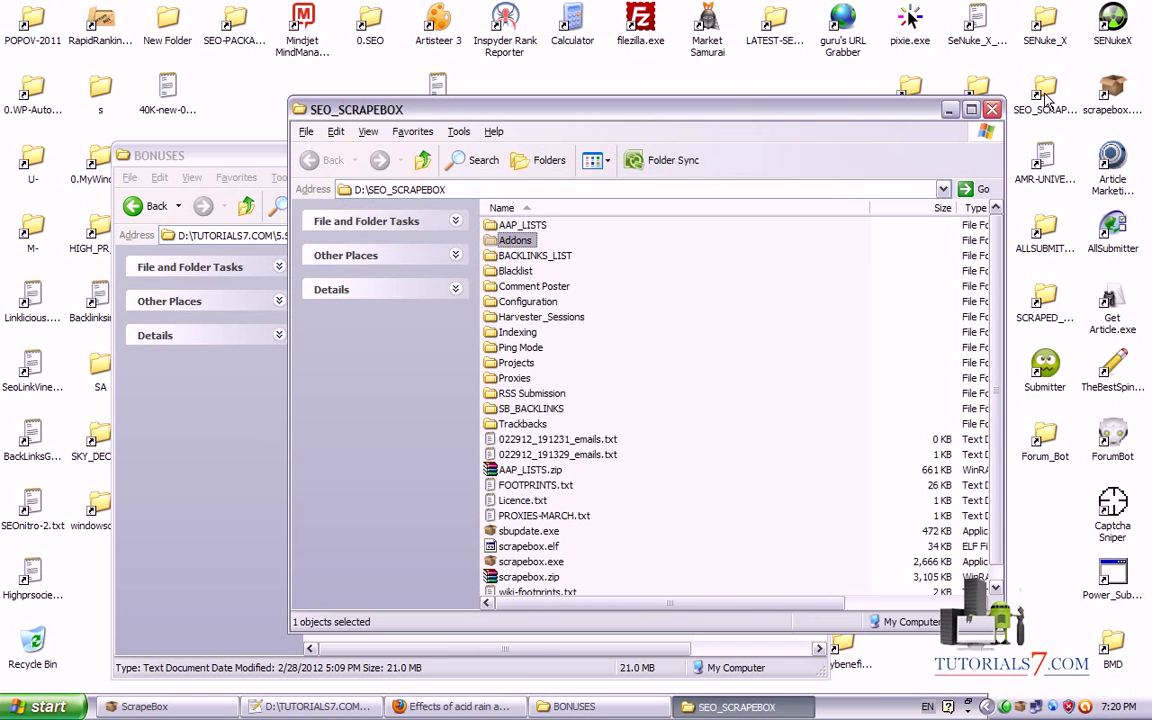
pyautogui.press('Down')
pyautogui.press('Down')
pyautogui.press('Down')
pyautogui.press('Down')
pyautogui.press('Down')
pyautogui.press('Down')
pyautogui.press('Down')
pyautogui.press('Down')
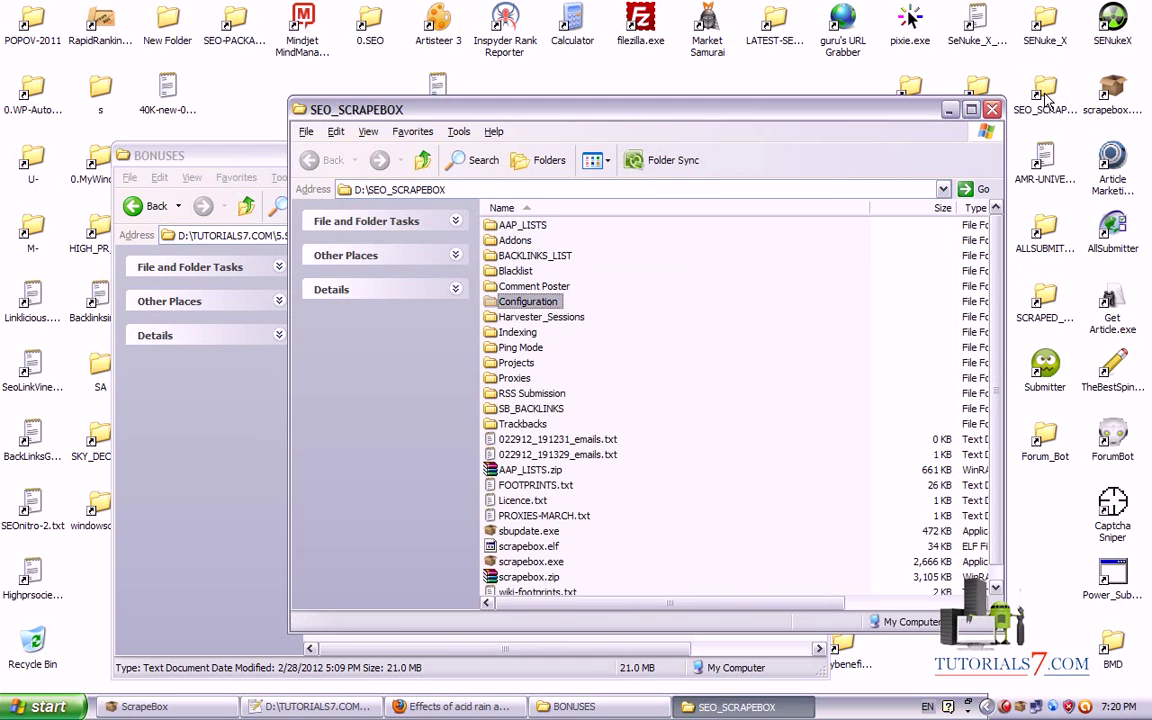
pyautogui.press('Down')
pyautogui.press('Down')
pyautogui.press('Down')
pyautogui.press('Return')
pyautogui.press('Down')
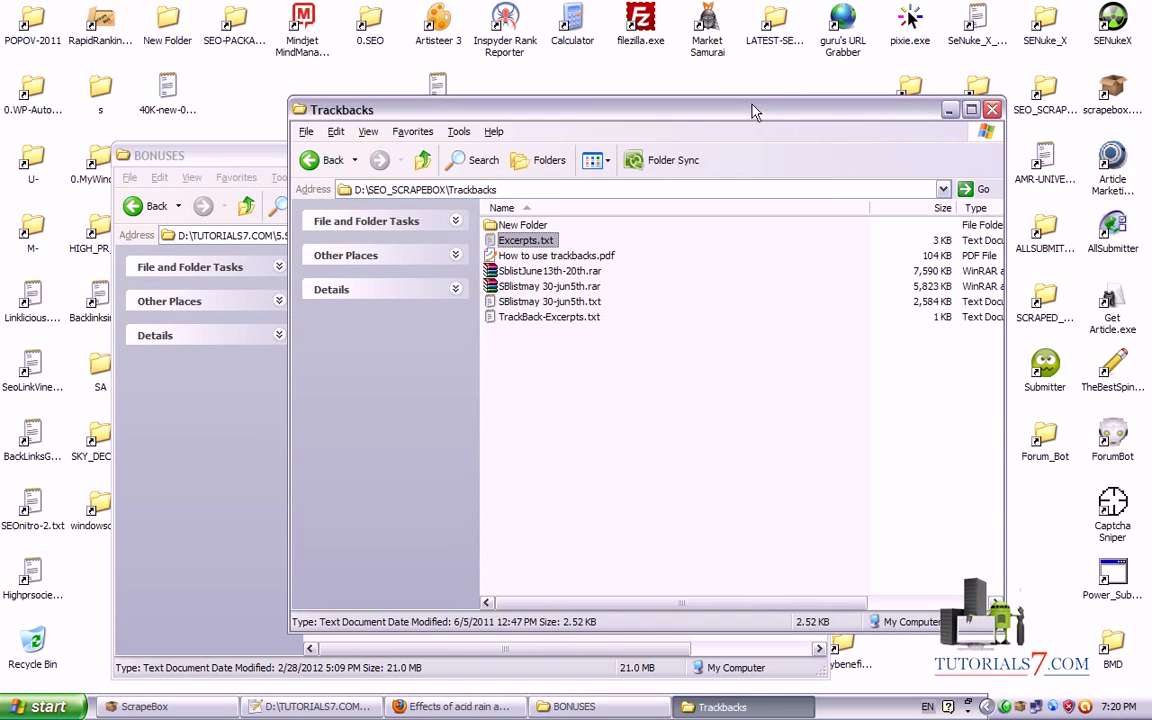
# Paste Excerpts.txt into BONUSES, rename it EXCERPTS.txt and open it in Notepad++.
pyautogui.moveTo(504, 104); pyautogui.dragTo(838, 57)
pyautogui.click(452, 432)
pyautogui.hotkey('ctrl', 'v')
pyautogui.click(335, 363)
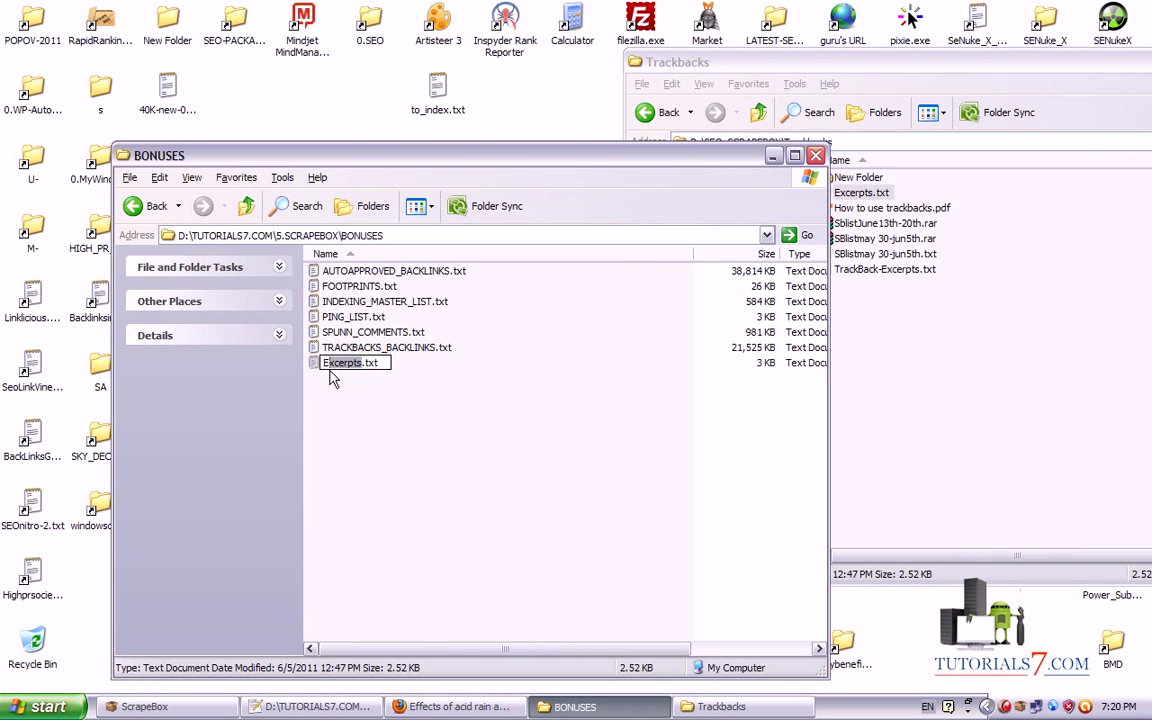
pyautogui.write('EXCERPTS')
pyautogui.press('Return')
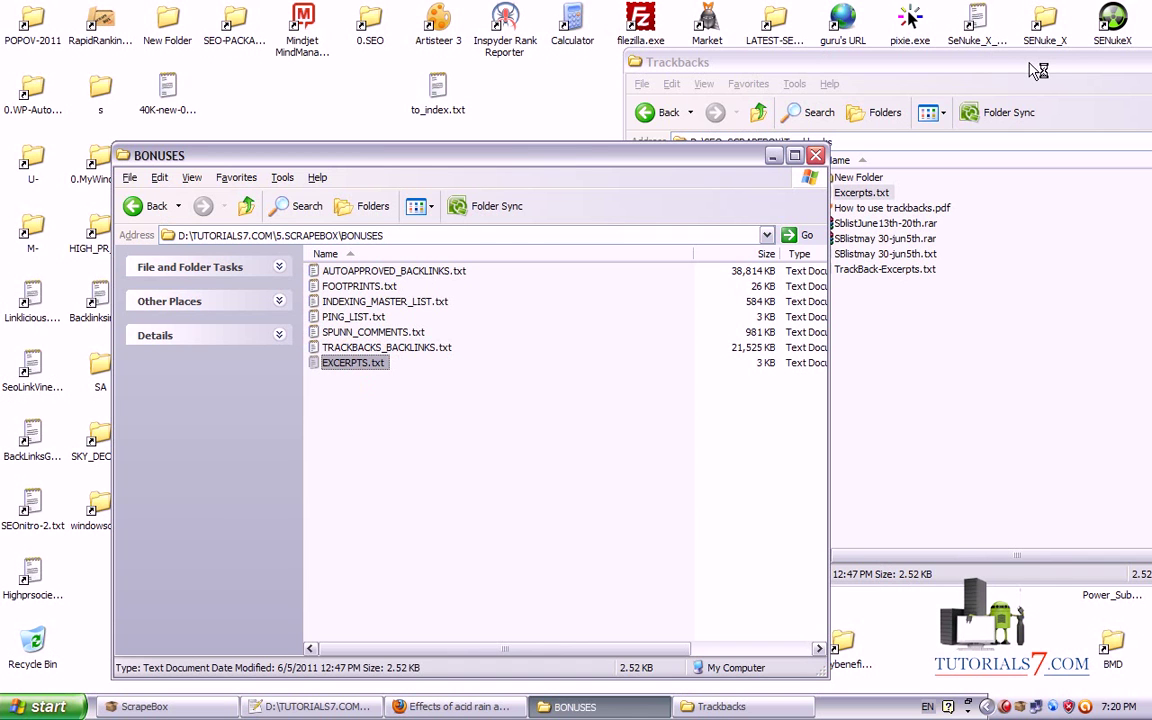
pyautogui.press('Return')
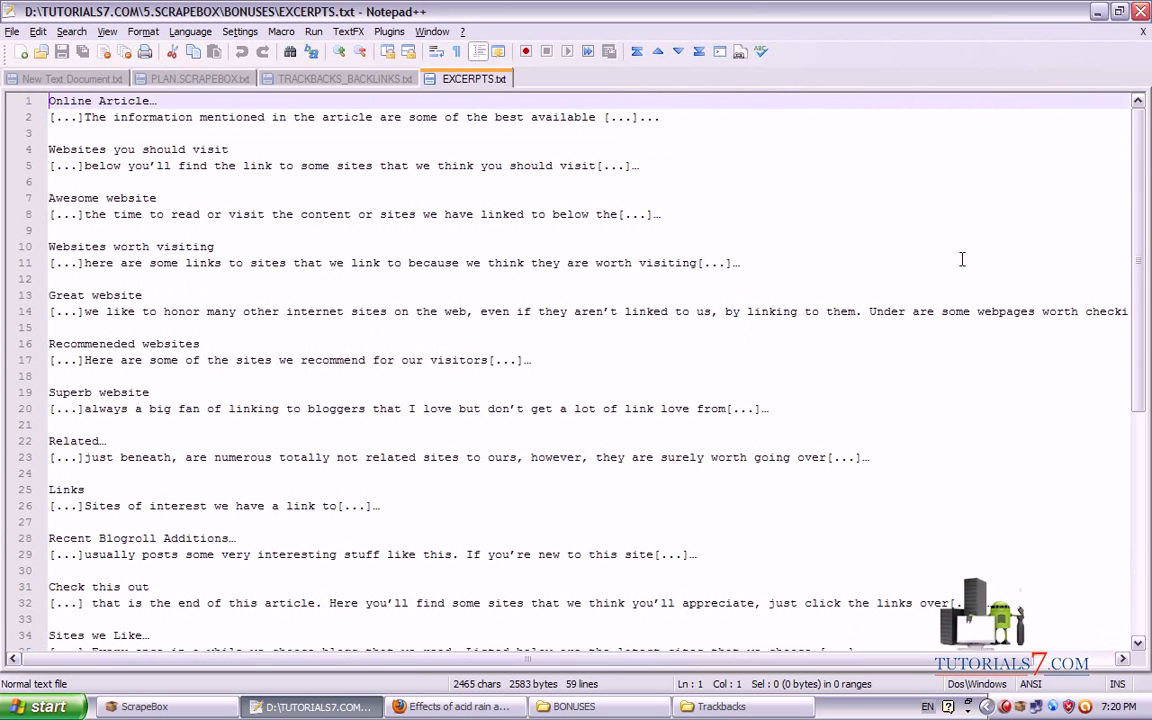
# Scroll through the 59 excerpt lines of EXCERPTS.txt, then minimise Notepad++.
pyautogui.scroll(-8, 1025, 430)
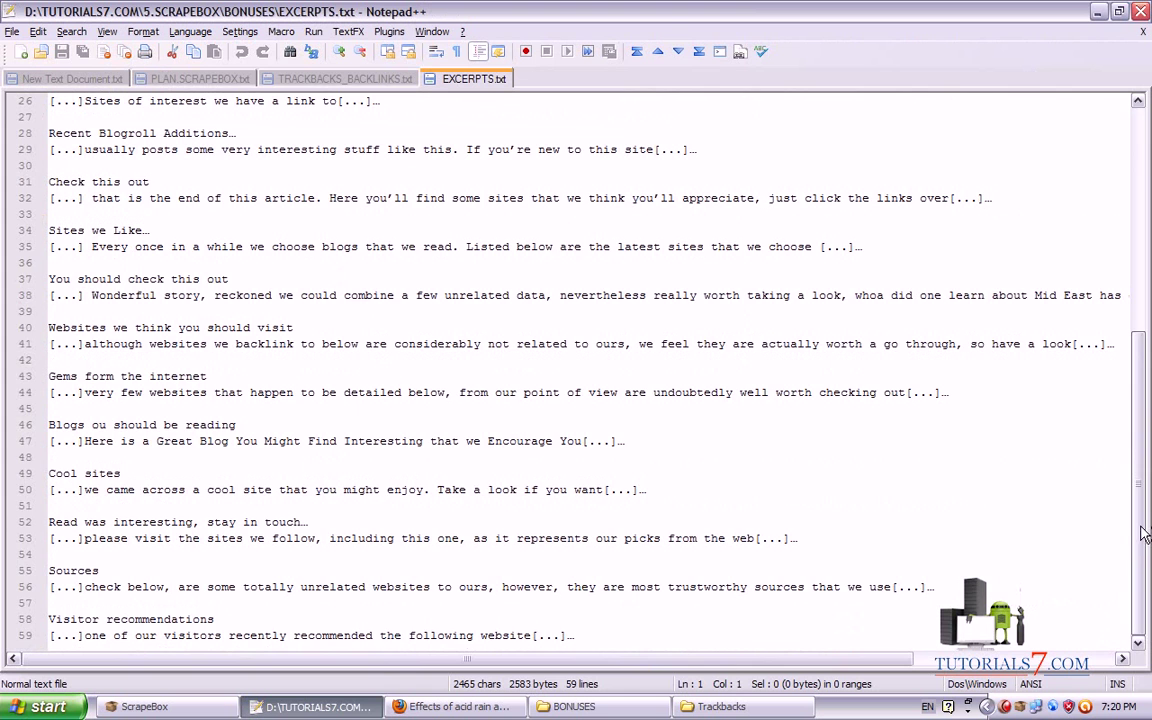
pyautogui.scroll(9, 1025, 480)
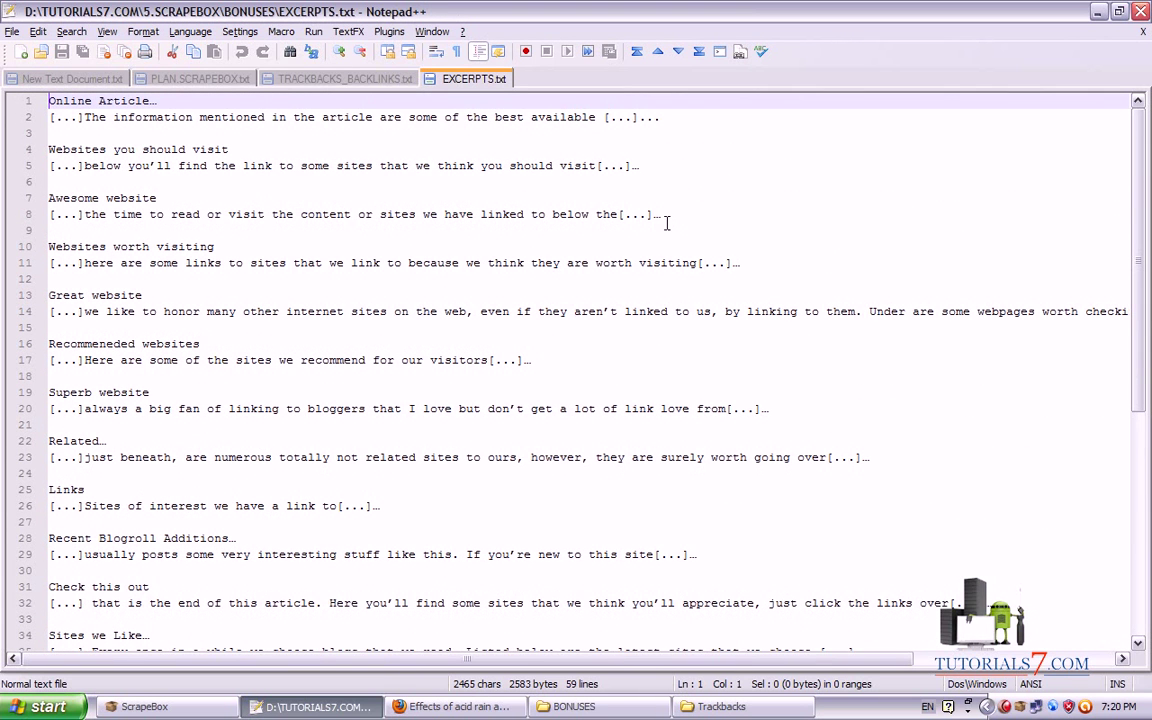
pyautogui.click(1098, 11)
# Close the BONUSES and Trackbacks folder windows and restore ScrapeBox.
pyautogui.click(816, 155)
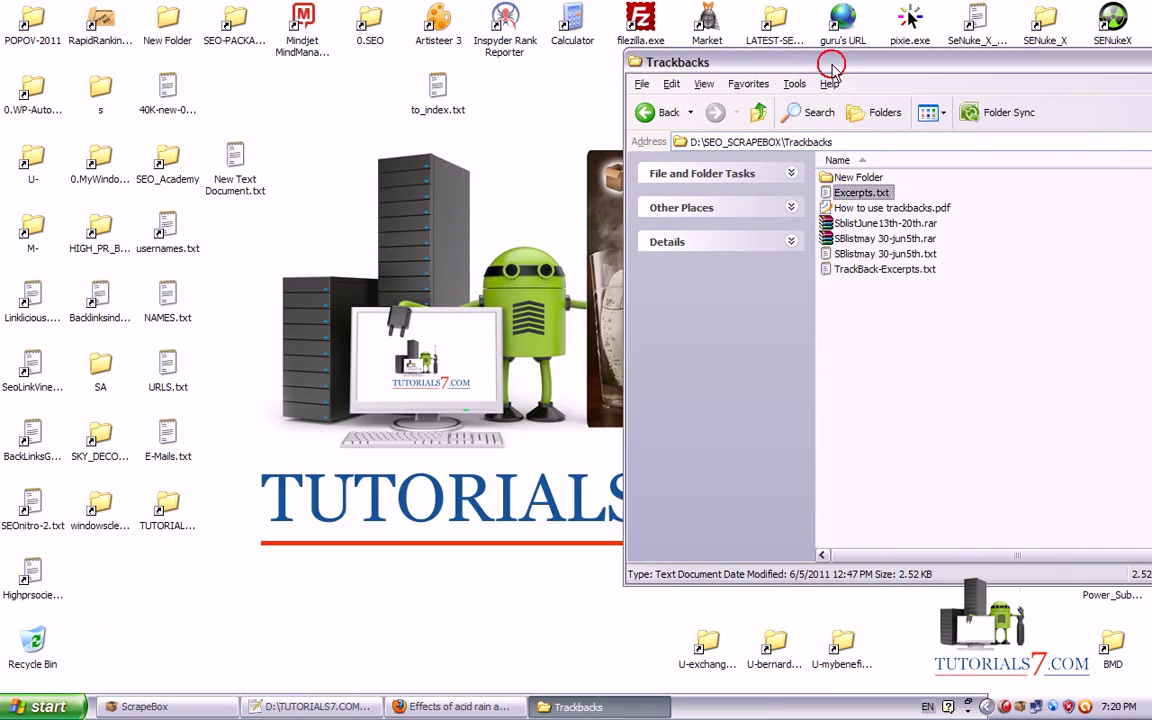
pyautogui.moveTo(700, 62); pyautogui.dragTo(285, 118)
pyautogui.click(908, 118)
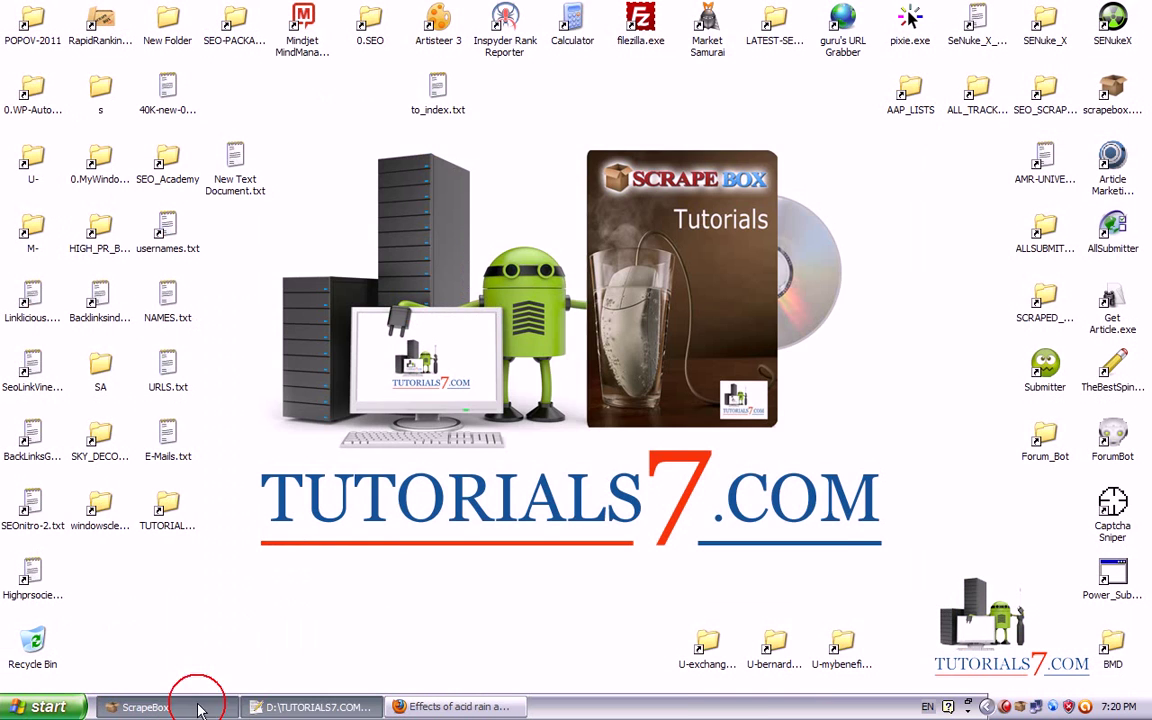
pyautogui.click(160, 707)
# Load TUTORIALS7.COM\5.SCRAPEBOX\BONUSES\EXCERPTS.txt as the TrackBack excerpts file.
pyautogui.click(793, 516)
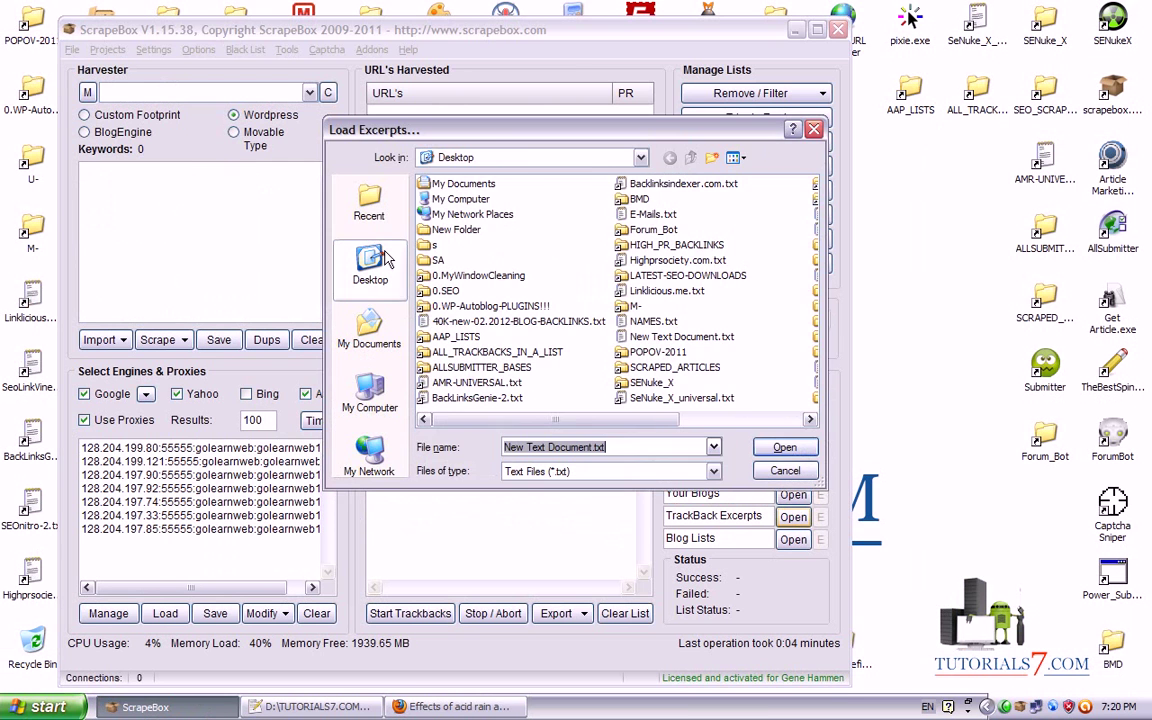
pyautogui.write('to_index.txt')
pyautogui.press('Down')
pyautogui.press('Return')
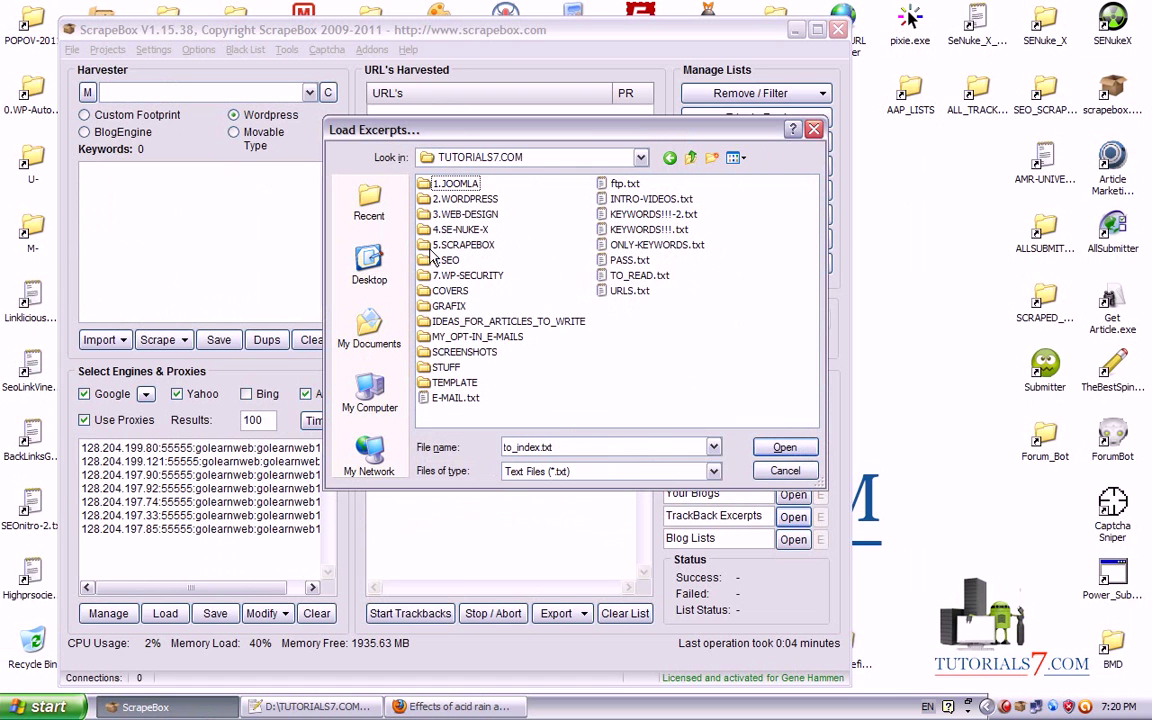
pyautogui.press('s')
pyautogui.press('s')
pyautogui.press('s')
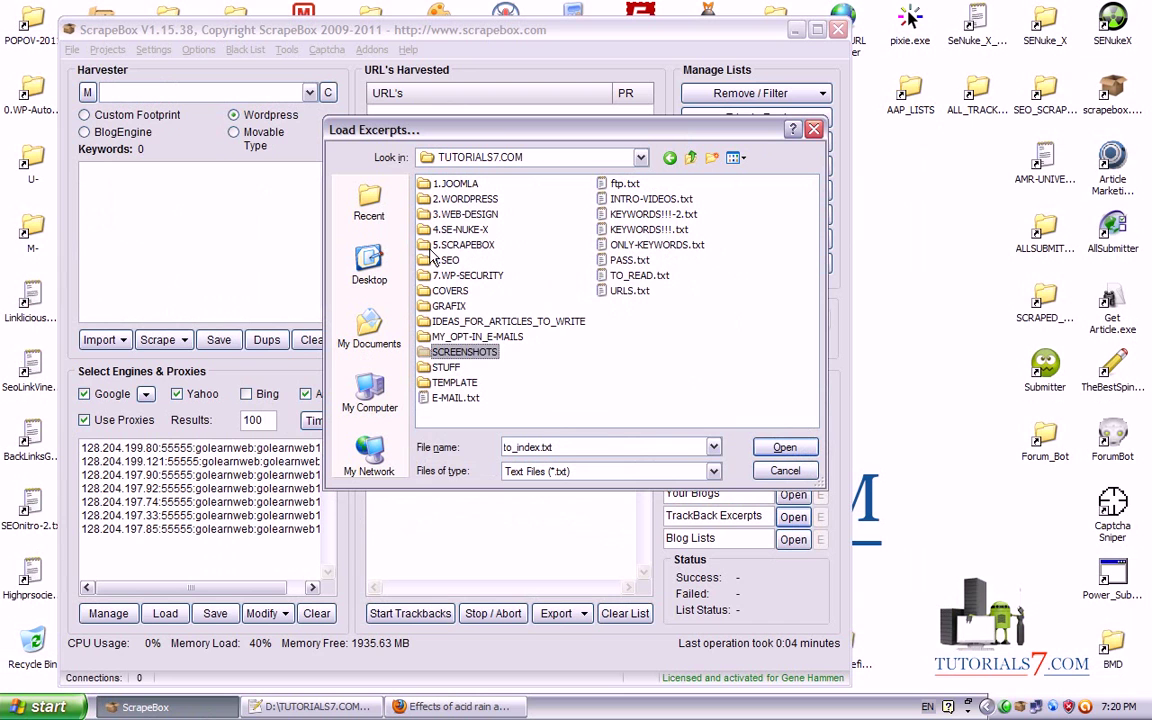
pyautogui.press('Up')
pyautogui.press('Up')
pyautogui.press('Up')
pyautogui.press('Up')
pyautogui.press('Up')
pyautogui.press('Up')
pyautogui.press('Up')
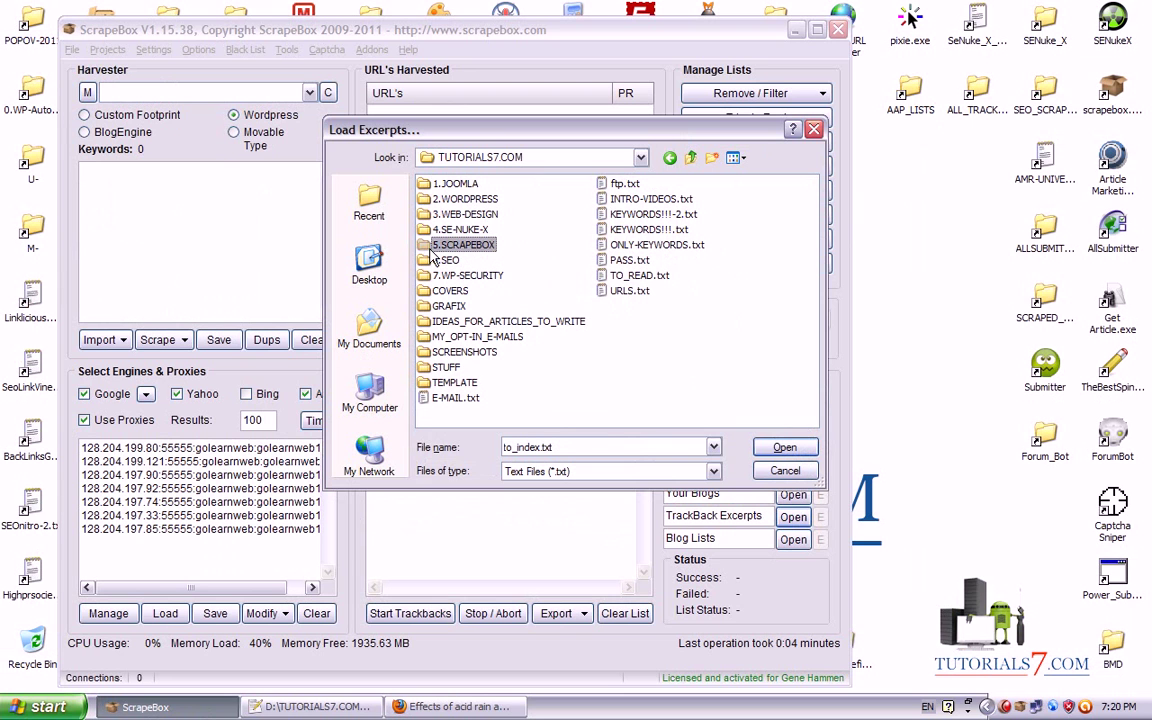
pyautogui.press('Return')
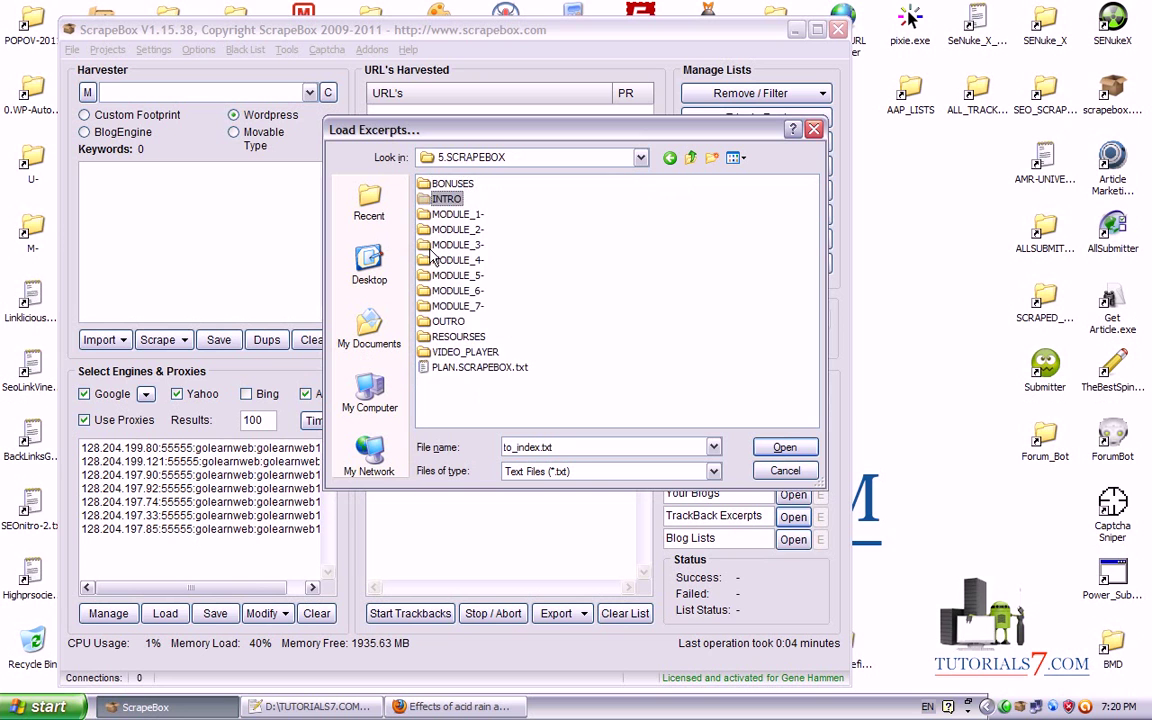
pyautogui.press('Return')
pyautogui.press('Down')
pyautogui.press('Down')
pyautogui.press('Down')
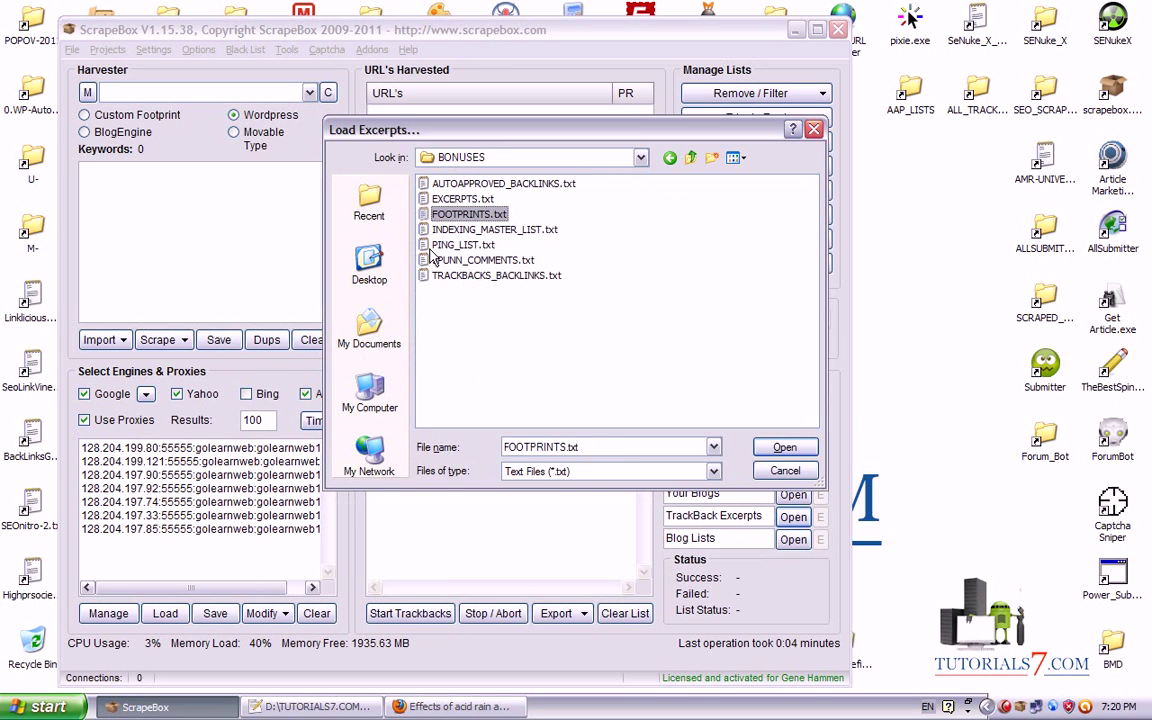
pyautogui.press('Up')
pyautogui.press('Return')
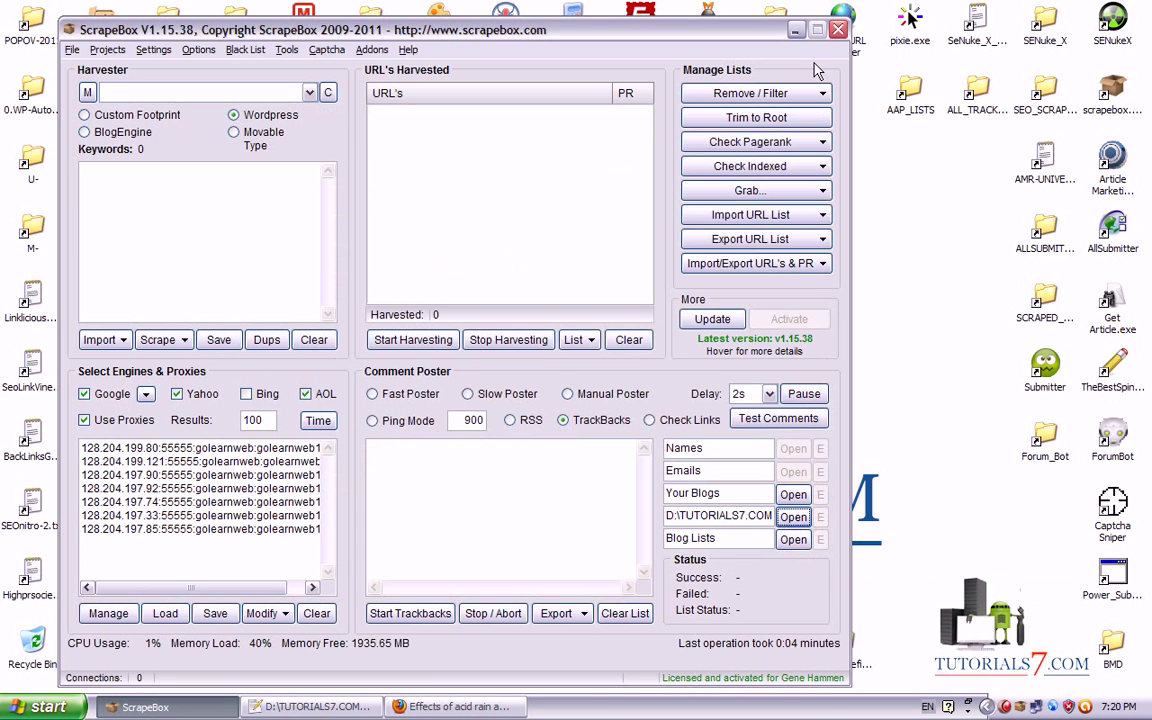
pyautogui.doubleClick(975, 95)
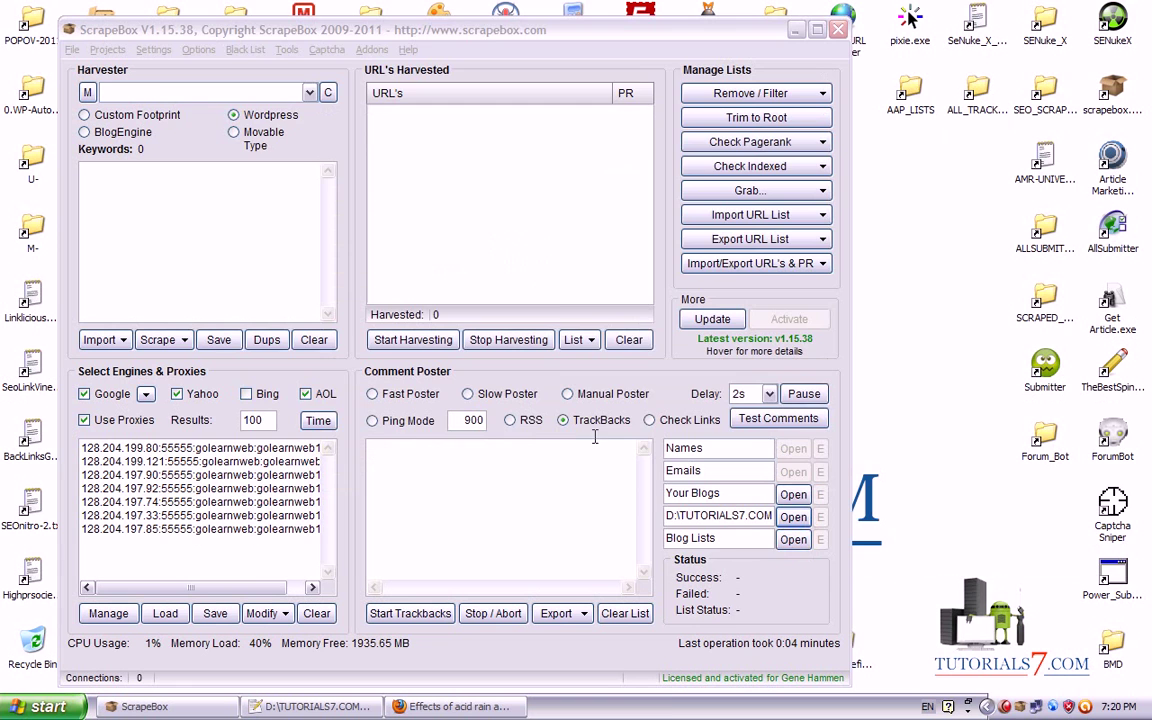
# Put 39.txt from ALL_TRACKBACKS_IN_A_LIST on the desktop and browse there for ScrapeBox's blog list.
pyautogui.moveTo(864, 175); pyautogui.dragTo(849, 381)
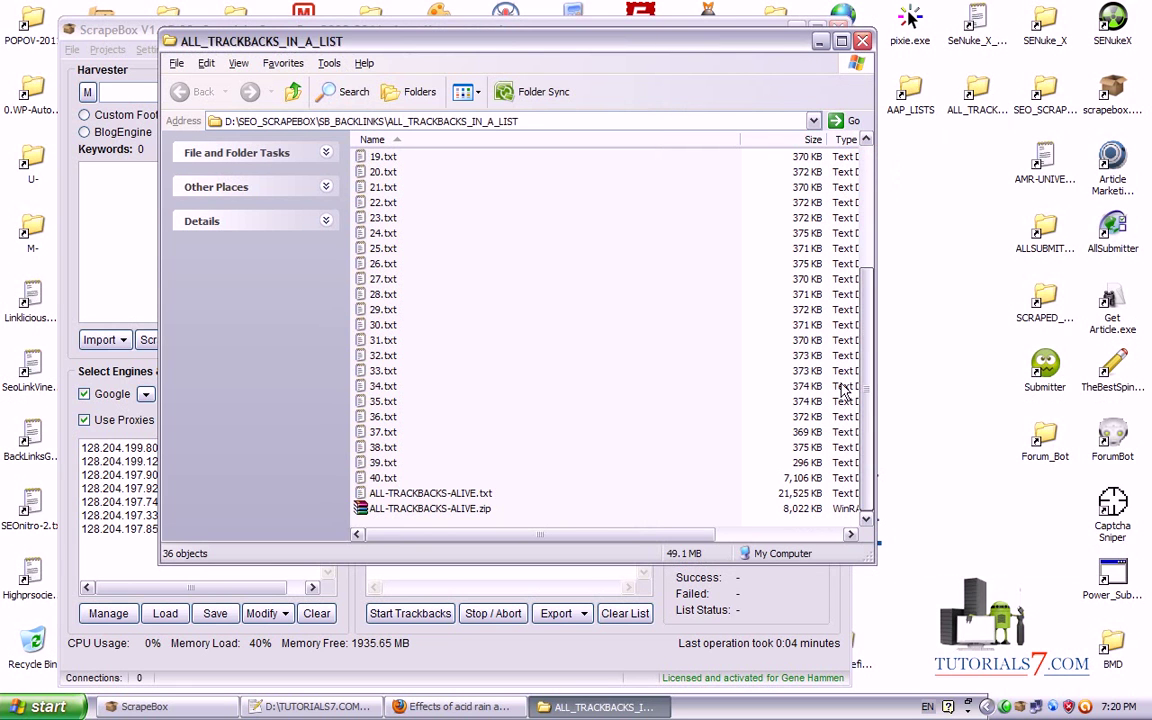
pyautogui.click(390, 463)
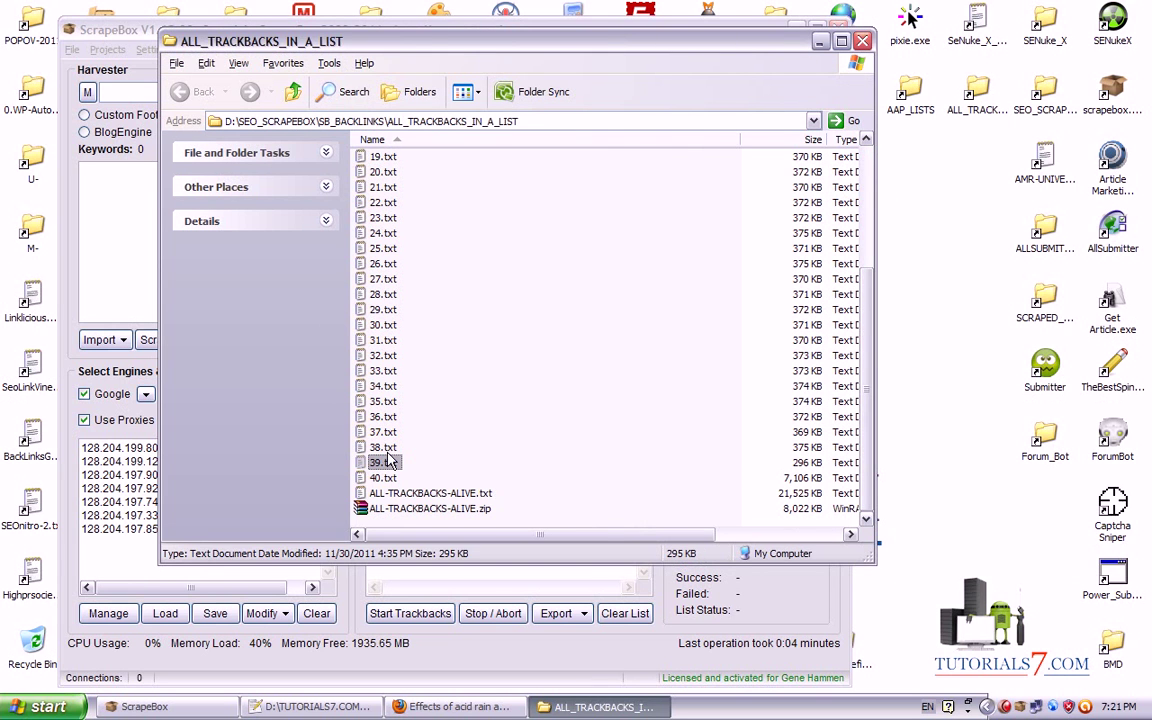
pyautogui.press('super+d')
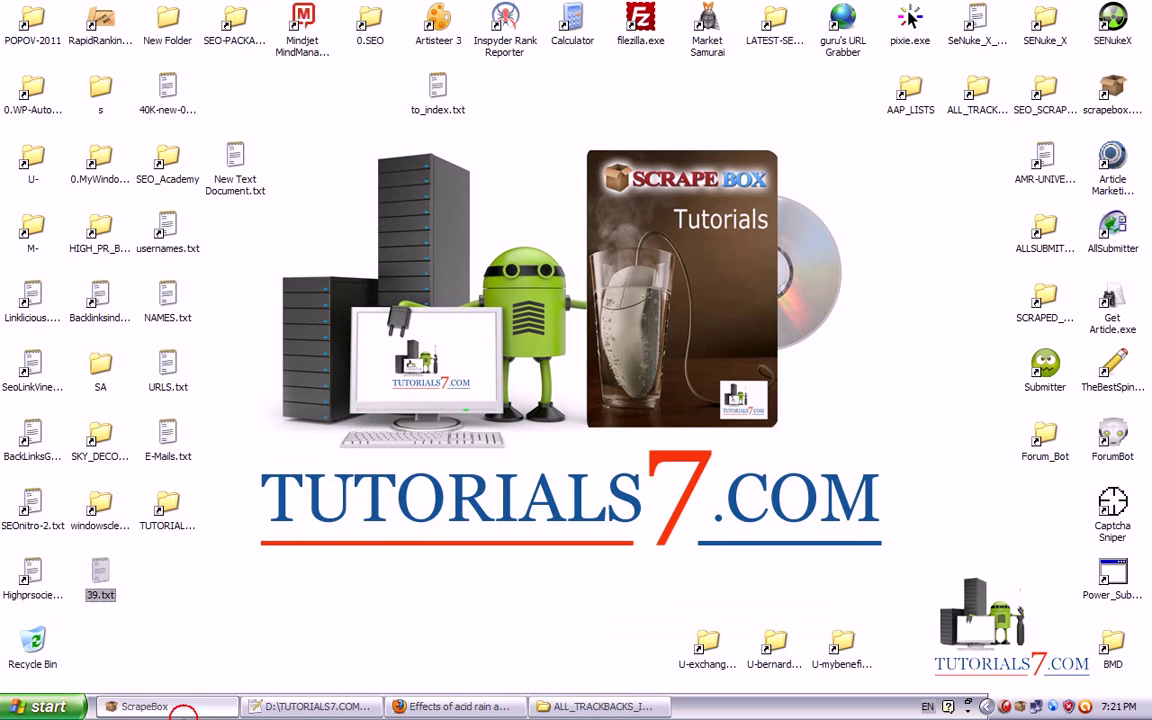
pyautogui.click(140, 706)
pyautogui.click(793, 494)
pyautogui.click(369, 265)
# Load desktop 39.txt as the blogs list and inspect its 3,977 URLs in the viewer.
pyautogui.click(448, 321)
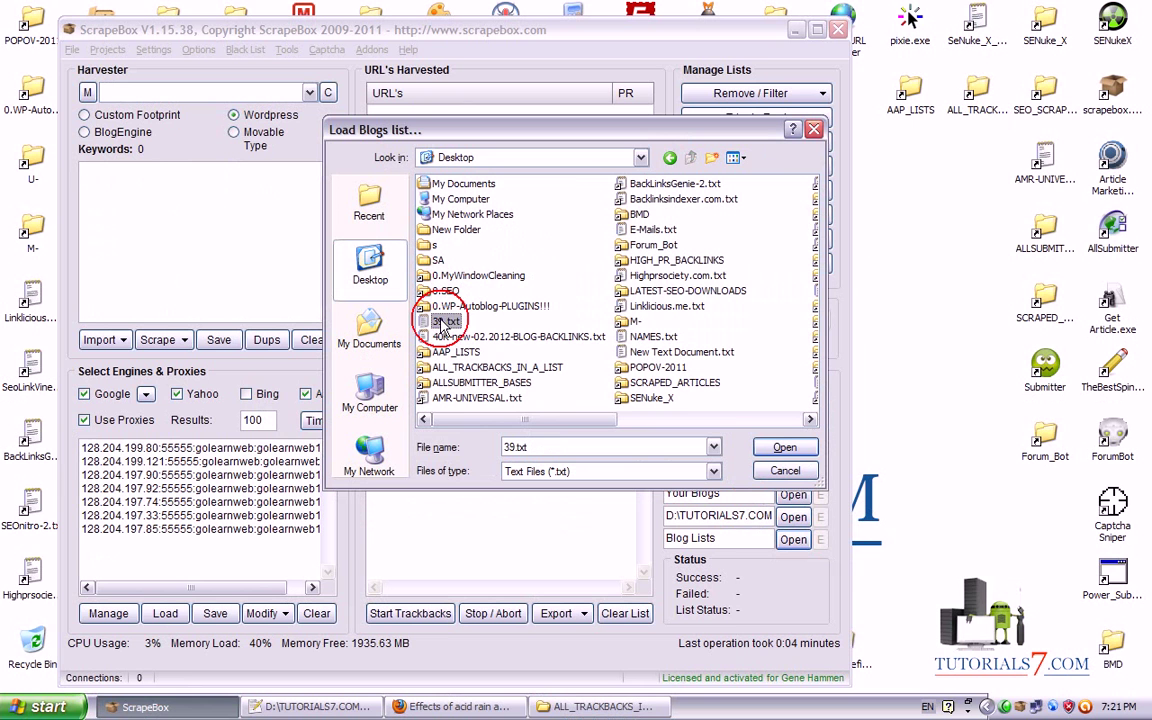
pyautogui.click(785, 452)
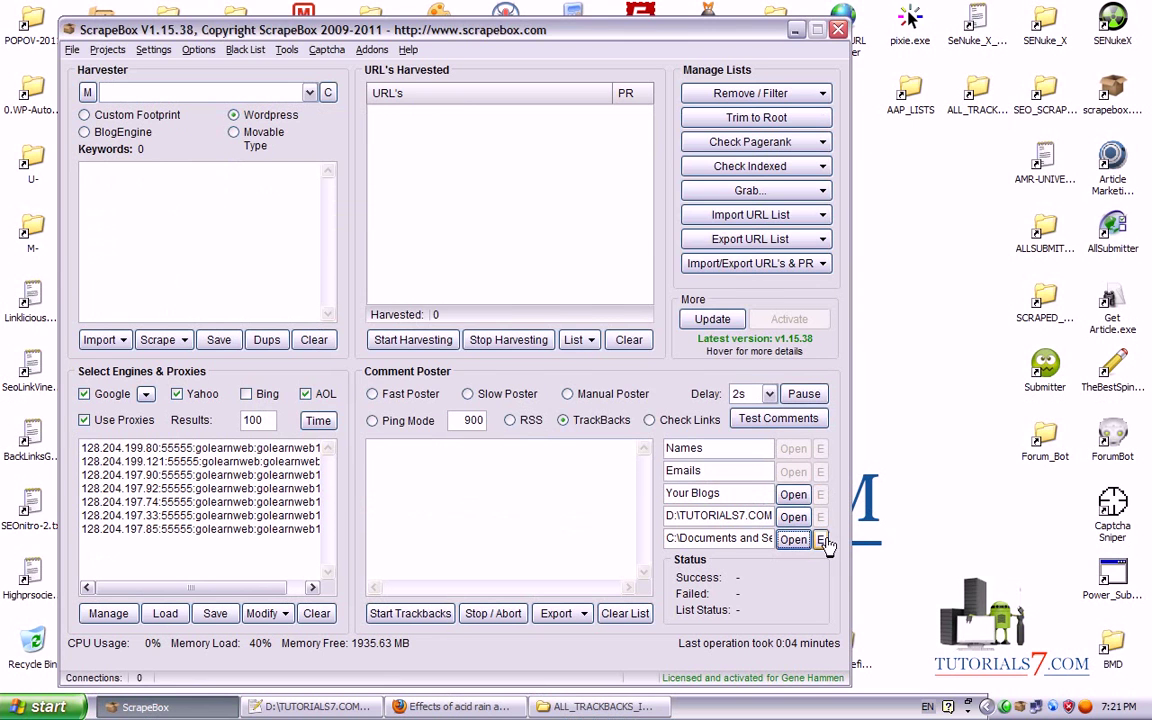
pyautogui.click(818, 538)
pyautogui.moveTo(738, 168); pyautogui.dragTo(718, 518)
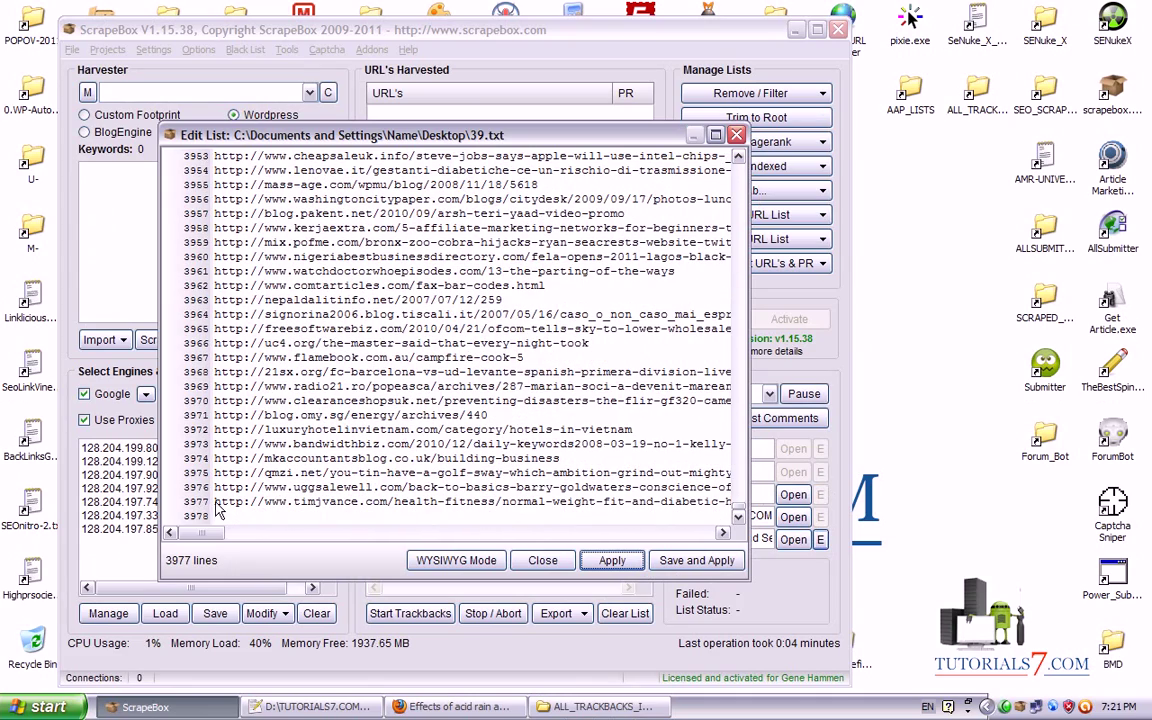
pyautogui.moveTo(183, 512)
pyautogui.mouseDown()
pyautogui.moveTo(168, 492)
pyautogui.moveTo(225, 510)
pyautogui.moveTo(245, 494)
pyautogui.moveTo(212, 430)
pyautogui.moveTo(344, 135)
pyautogui.moveTo(240, 390)
pyautogui.mouseUp()
pyautogui.press('Escape')
pyautogui.moveTo(674, 533); pyautogui.dragTo(640, 500)
pyautogui.press('Escape')
pyautogui.click(697, 560)
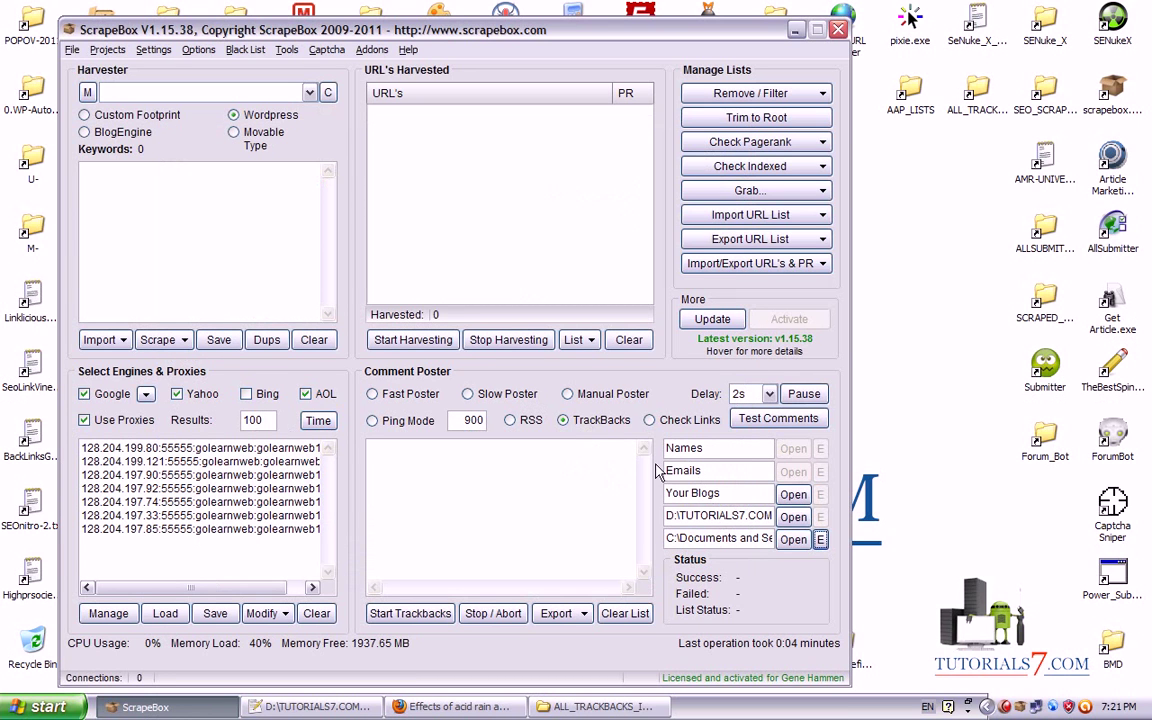
pyautogui.moveTo(489, 484)
pyautogui.mouseDown()
pyautogui.moveTo(760, 505)
pyautogui.moveTo(825, 470)
pyautogui.moveTo(680, 462)
pyautogui.moveTo(668, 480)
pyautogui.mouseUp()
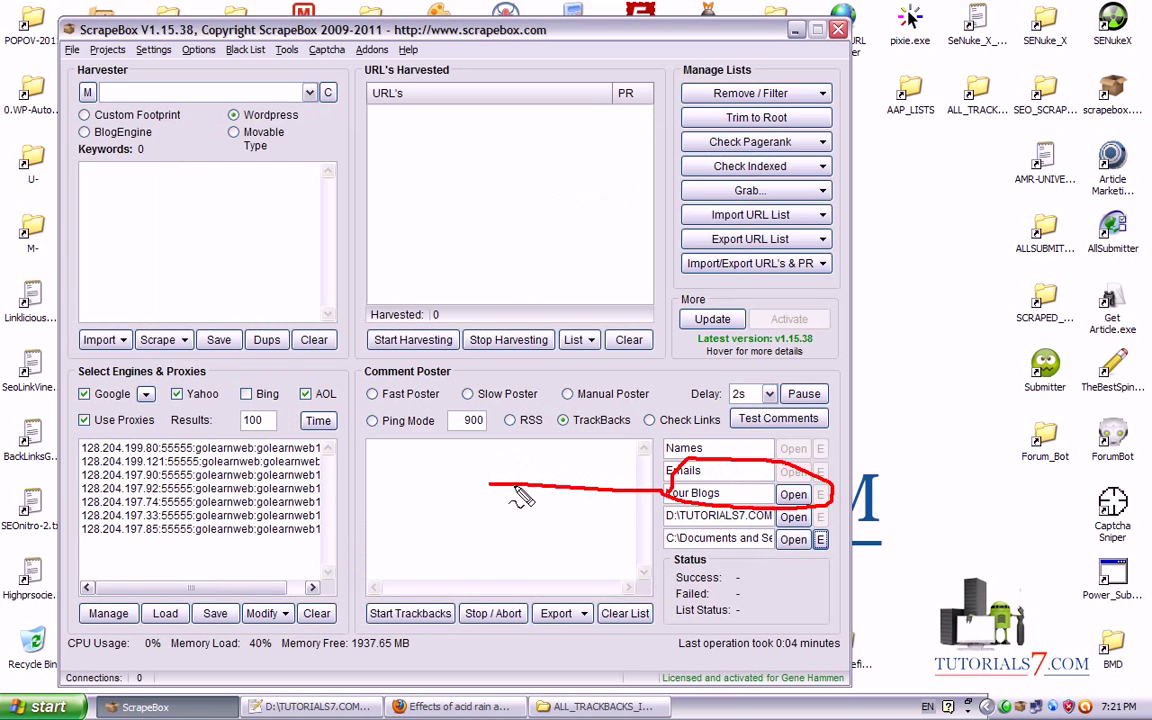
pyautogui.press('Escape')
pyautogui.hotkey('alt', 'Tab')
pyautogui.press('super+d')
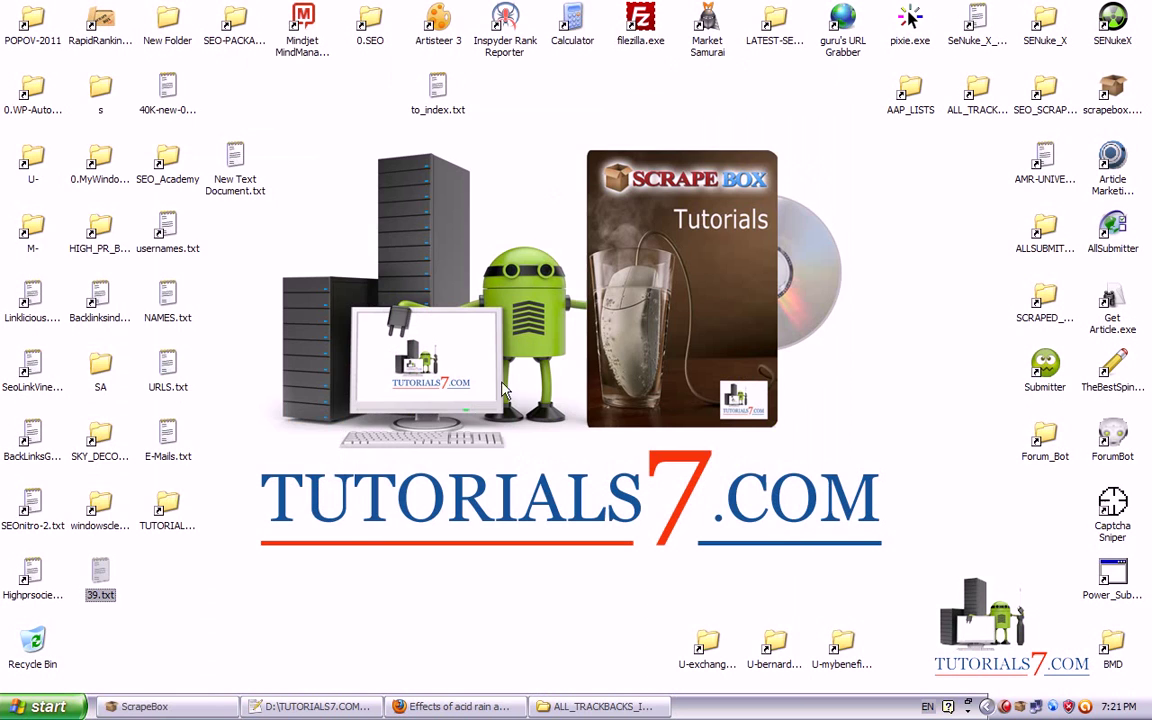
pyautogui.doubleClick(229, 167)
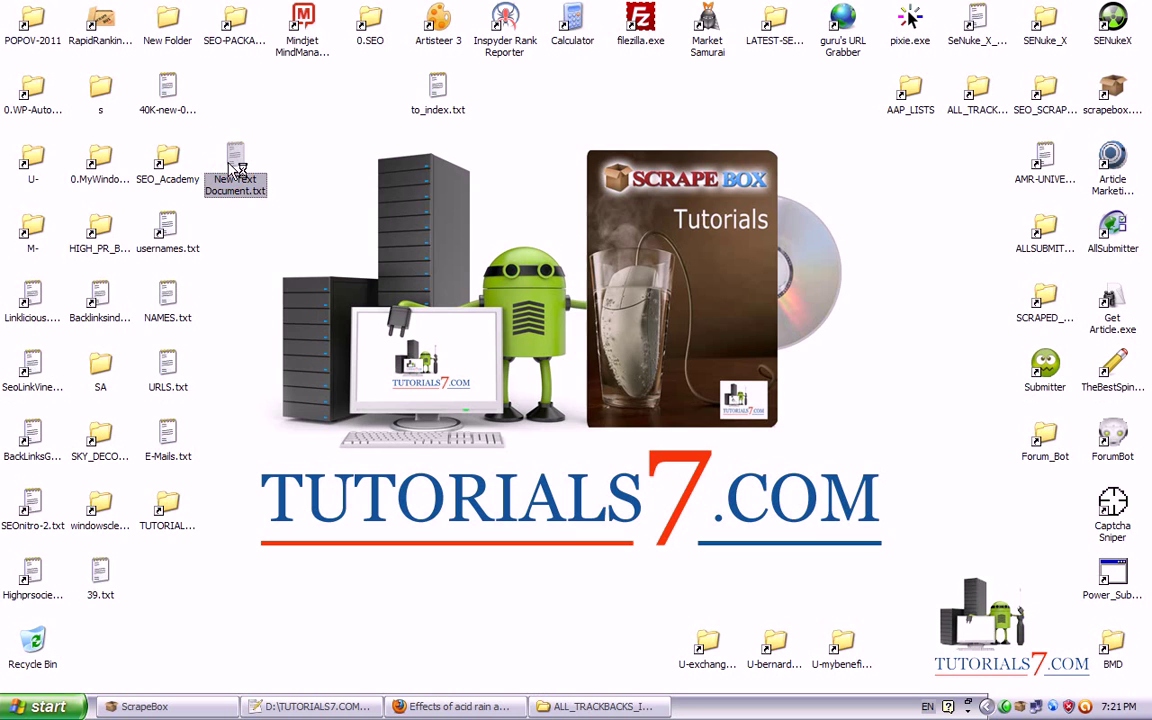
pyautogui.click(323, 103)
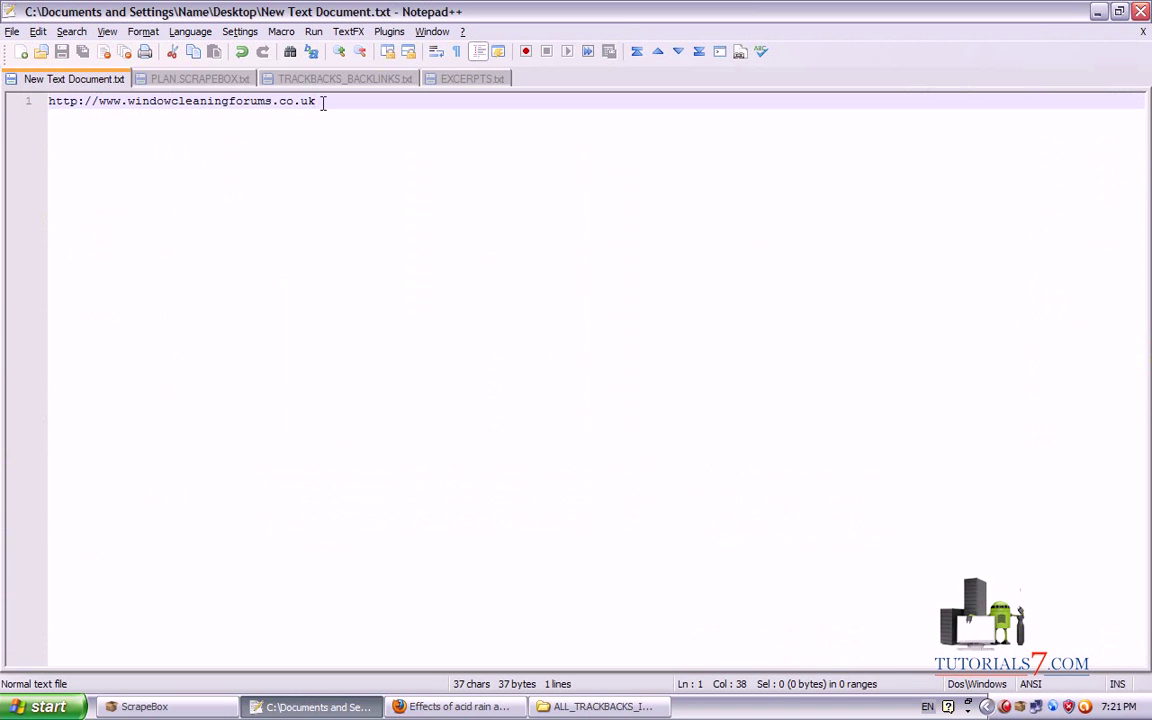
pyautogui.moveTo(320, 101); pyautogui.dragTo(3, 106)
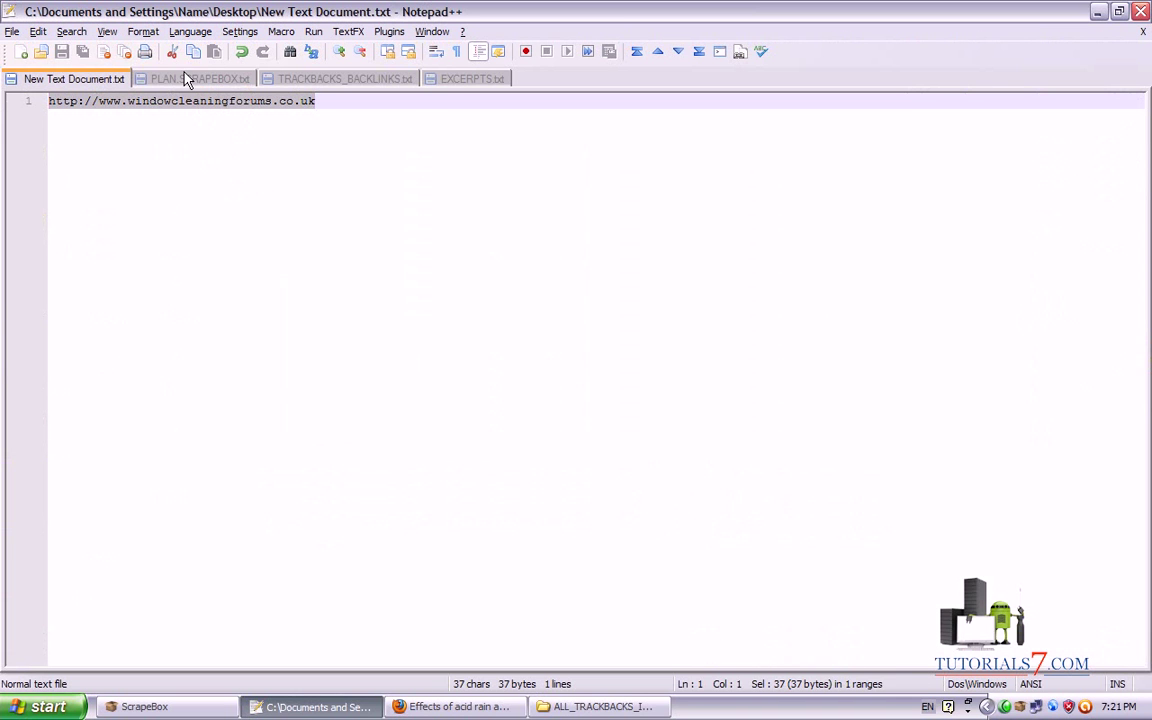
pyautogui.click(1097, 12)
pyautogui.click(466, 707)
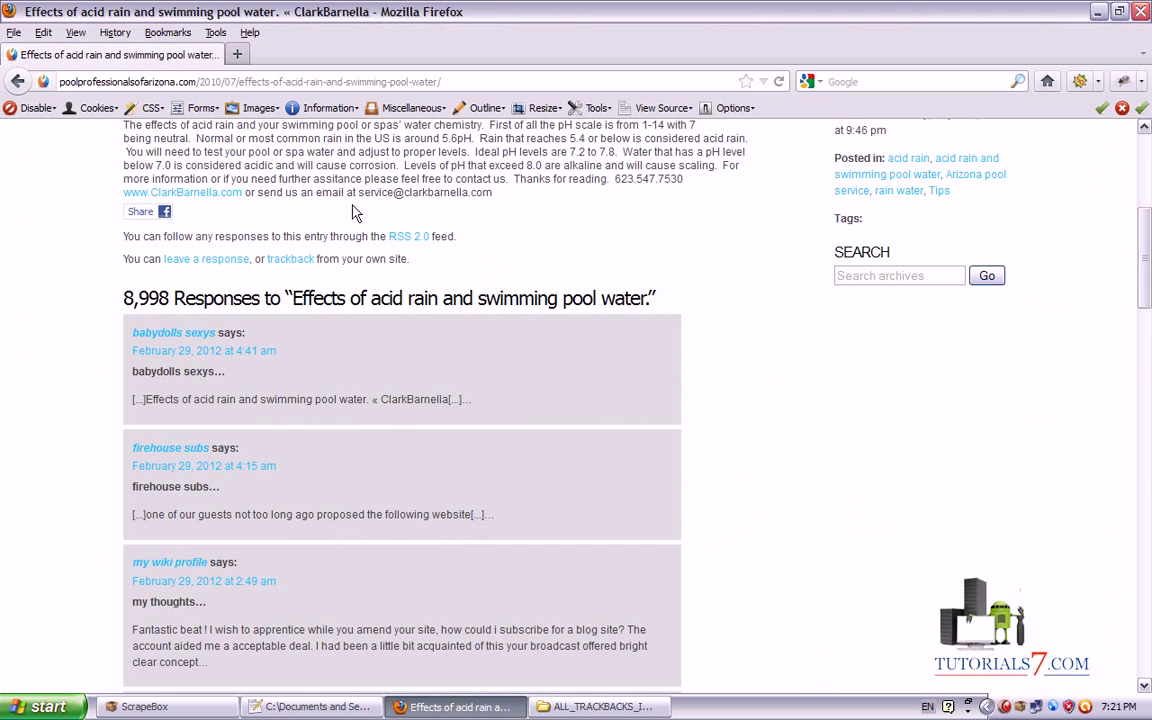
pyautogui.moveTo(1146, 231); pyautogui.dragTo(1146, 320)
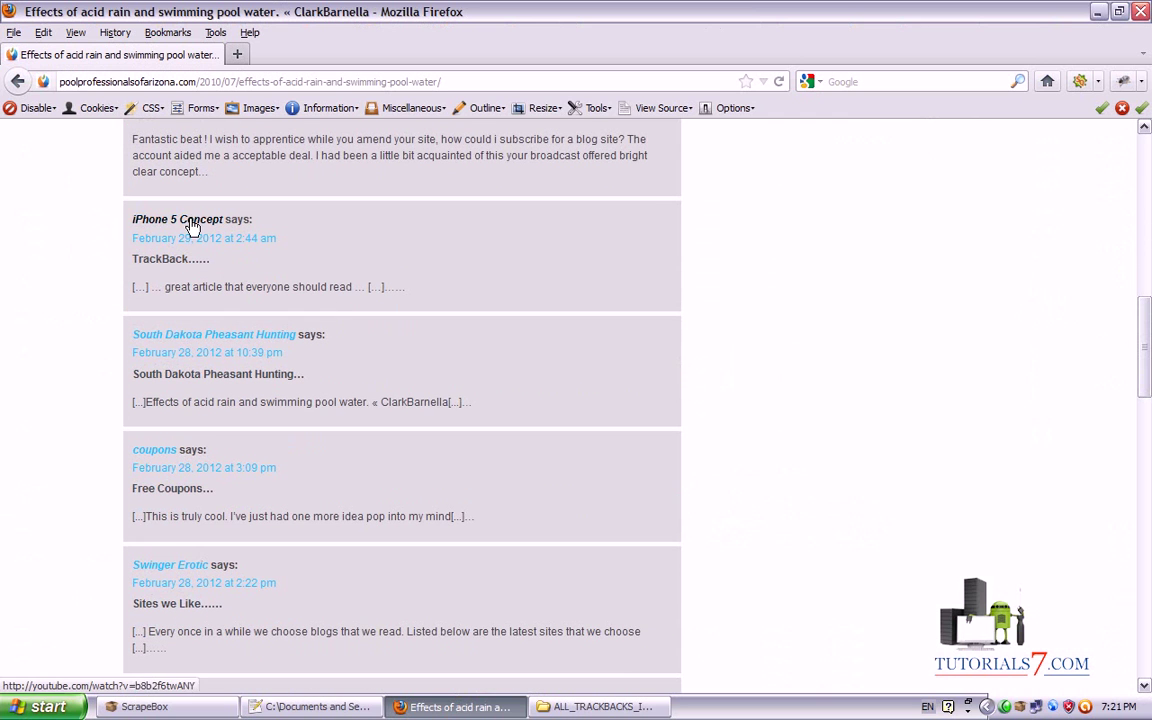
pyautogui.moveTo(1144, 385); pyautogui.dragTo(1144, 130)
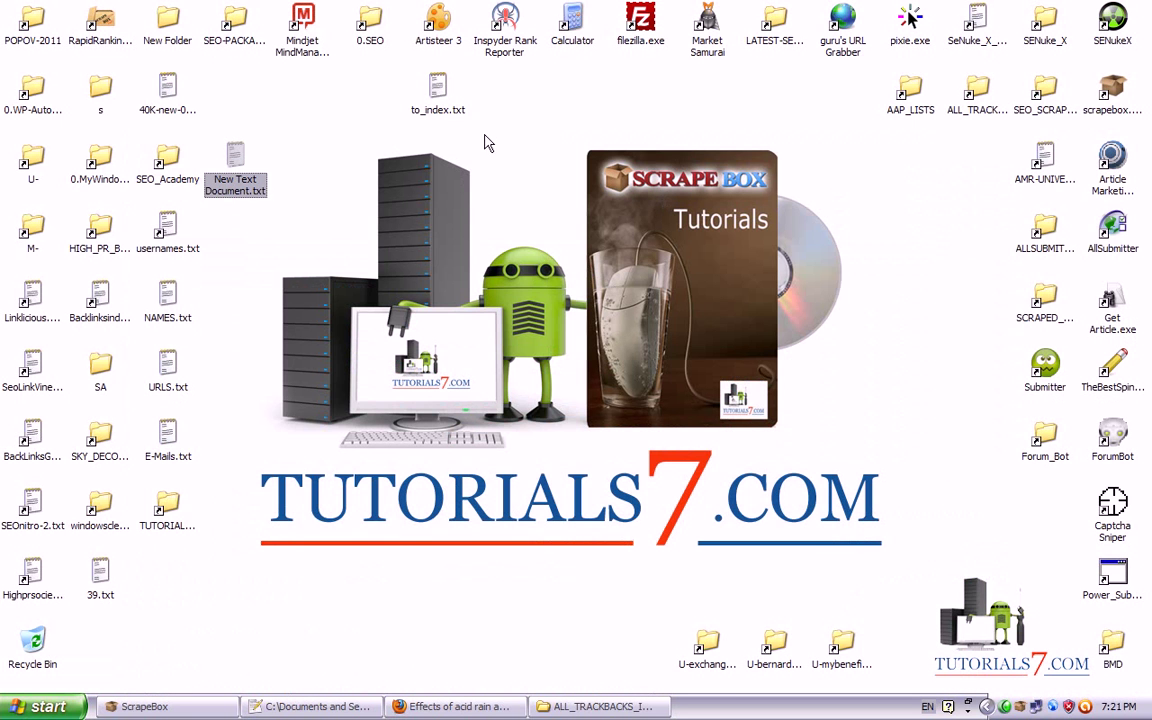
# Create an empty desktop text file named Example_of_trackbacks.txt, then return to the Firefox article.
pyautogui.rightClick(490, 130)
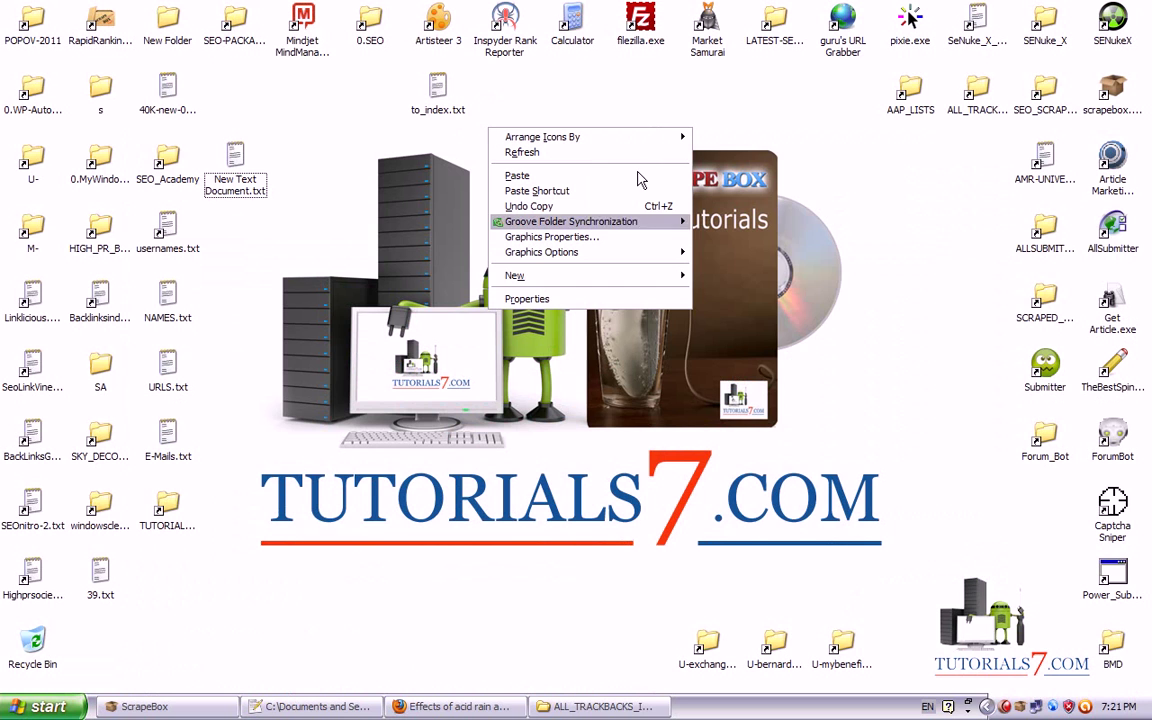
pyautogui.moveTo(600, 275)
pyautogui.click(723, 477)
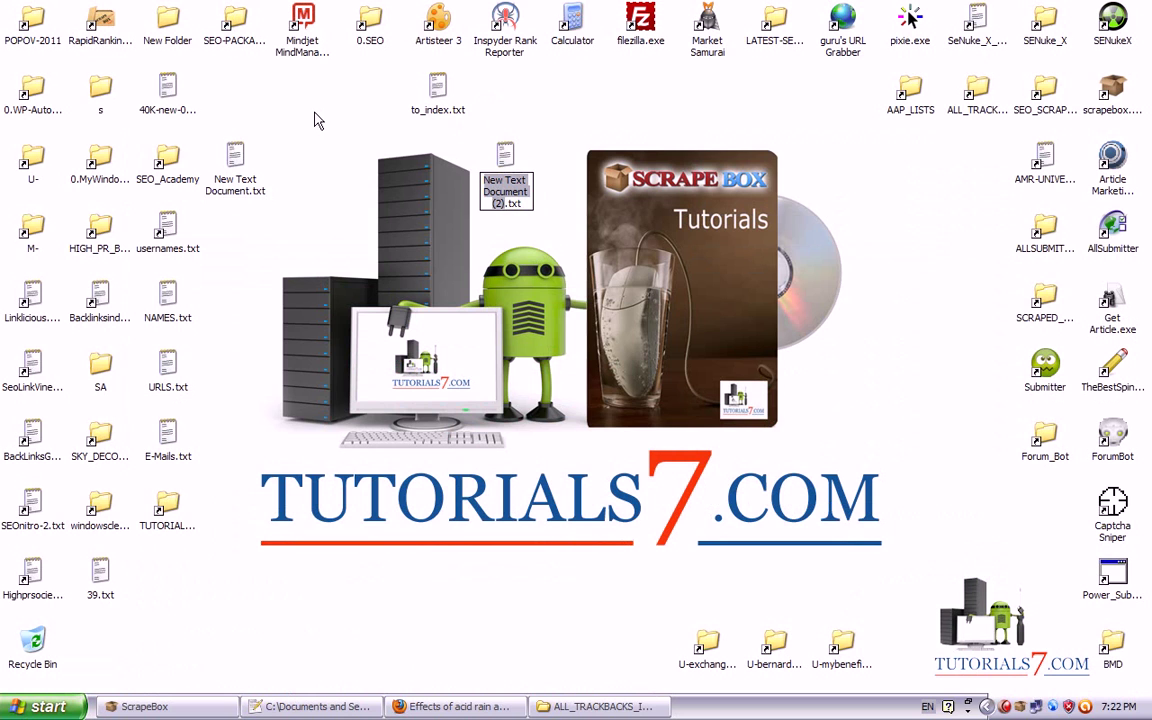
pyautogui.write('Example')
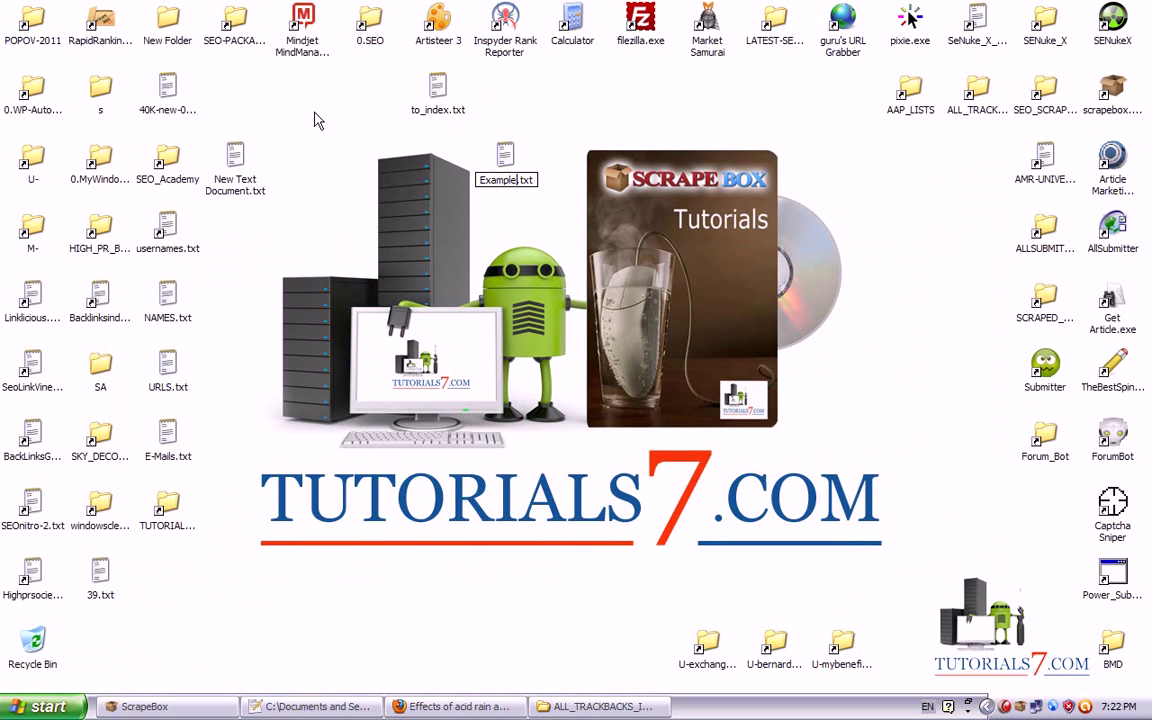
pyautogui.write('_of_')
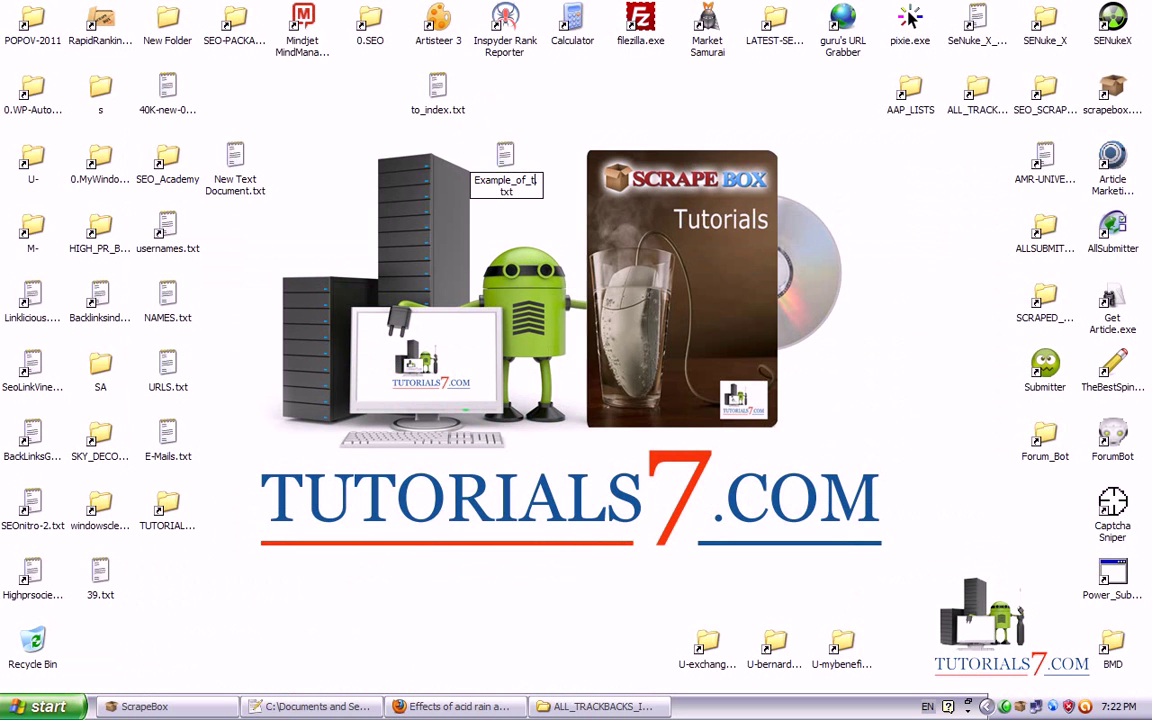
pyautogui.write('trackbacks')
pyautogui.press('Return')
pyautogui.press('Return')
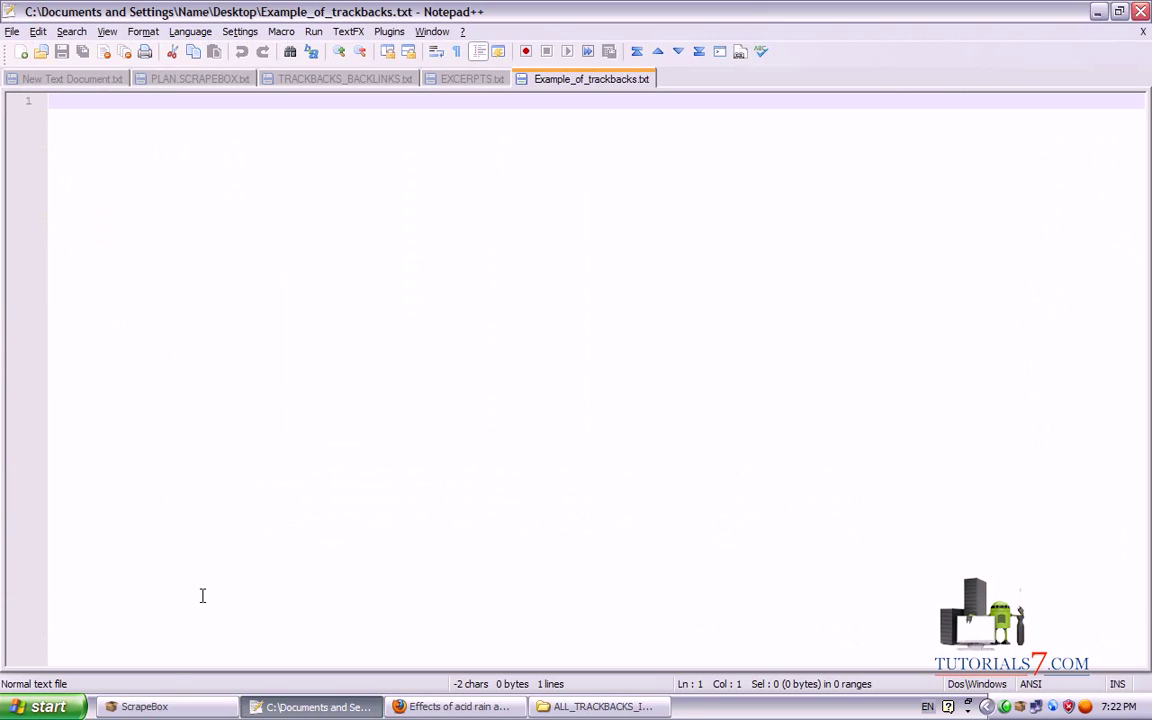
pyautogui.click(453, 706)
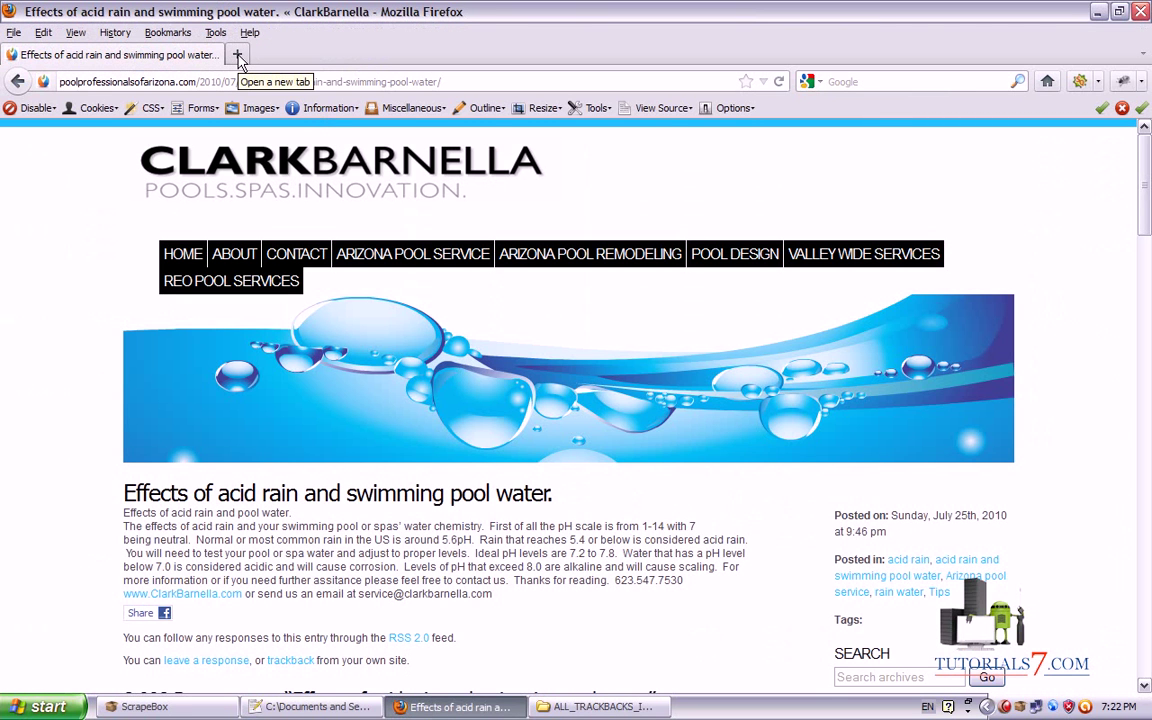
# Load gumtree.com in a new browser tab.
pyautogui.click(238, 56)
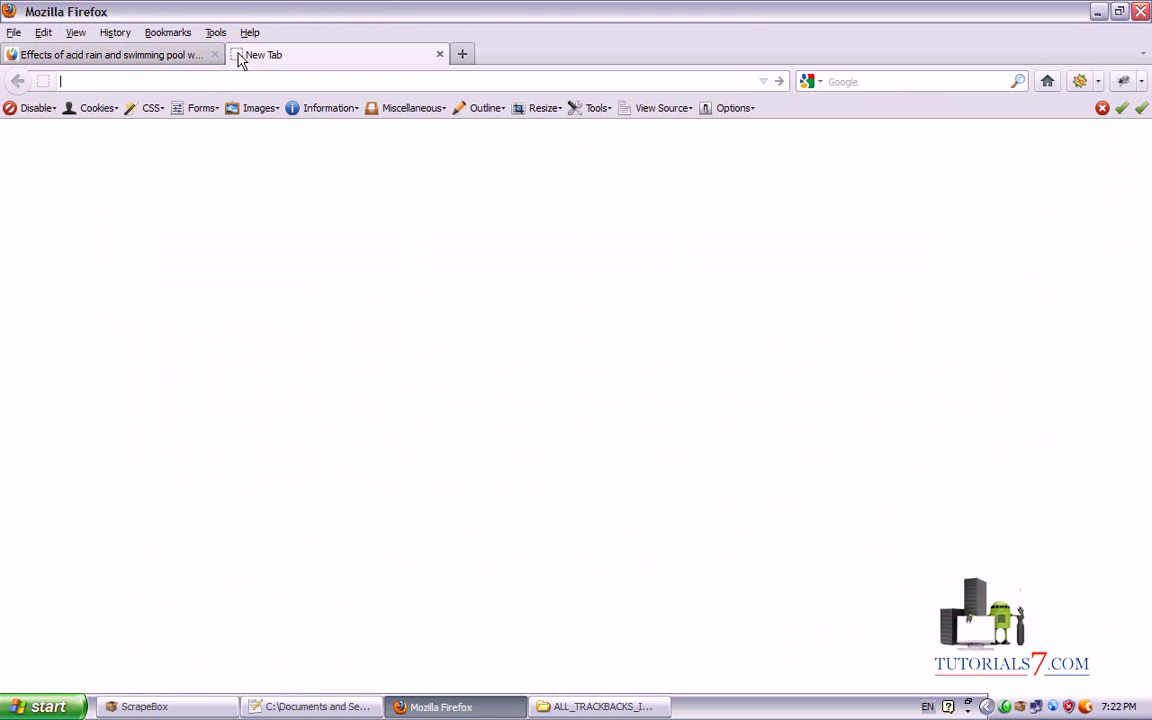
pyautogui.write('wi')
pyautogui.press('BackSpace')
pyautogui.press('BackSpace')
pyautogui.write('gum')
pyautogui.write('tree.')
pyautogui.write('co.')
pyautogui.press('BackSpace')
pyautogui.write('m')
pyautogui.press('Return')
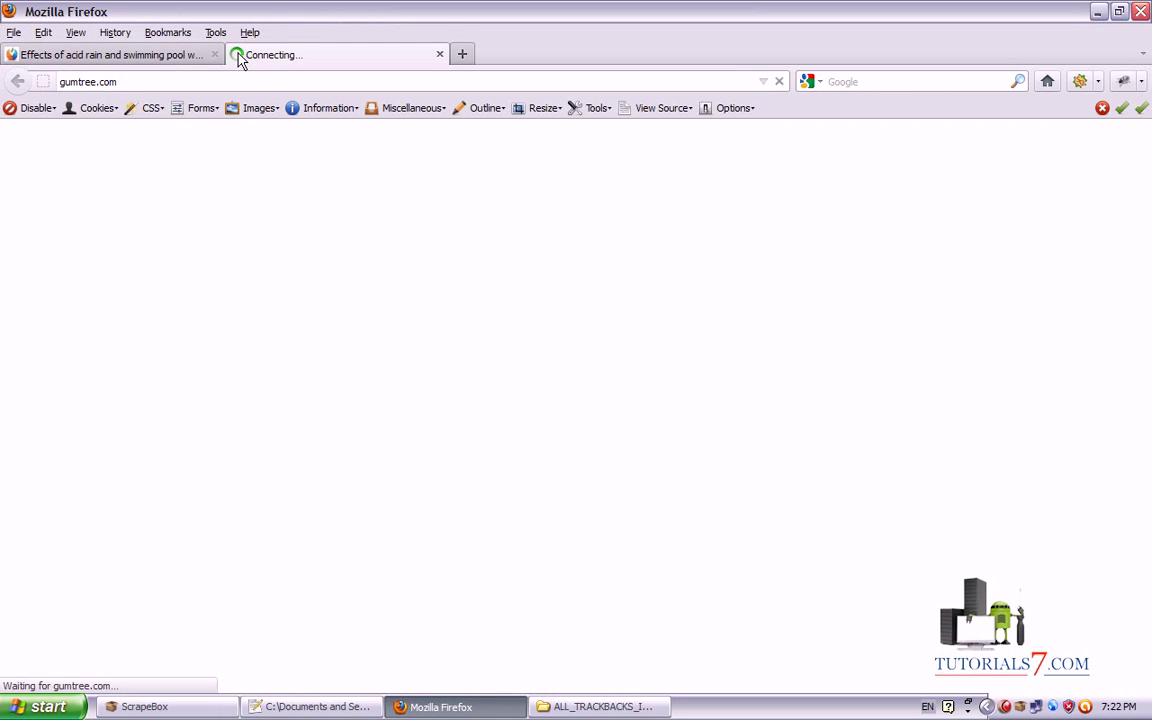
# Google 'window cleaners finder' in another new tab.
pyautogui.click(460, 54)
pyautogui.click(902, 81)
pyautogui.write('window clean')
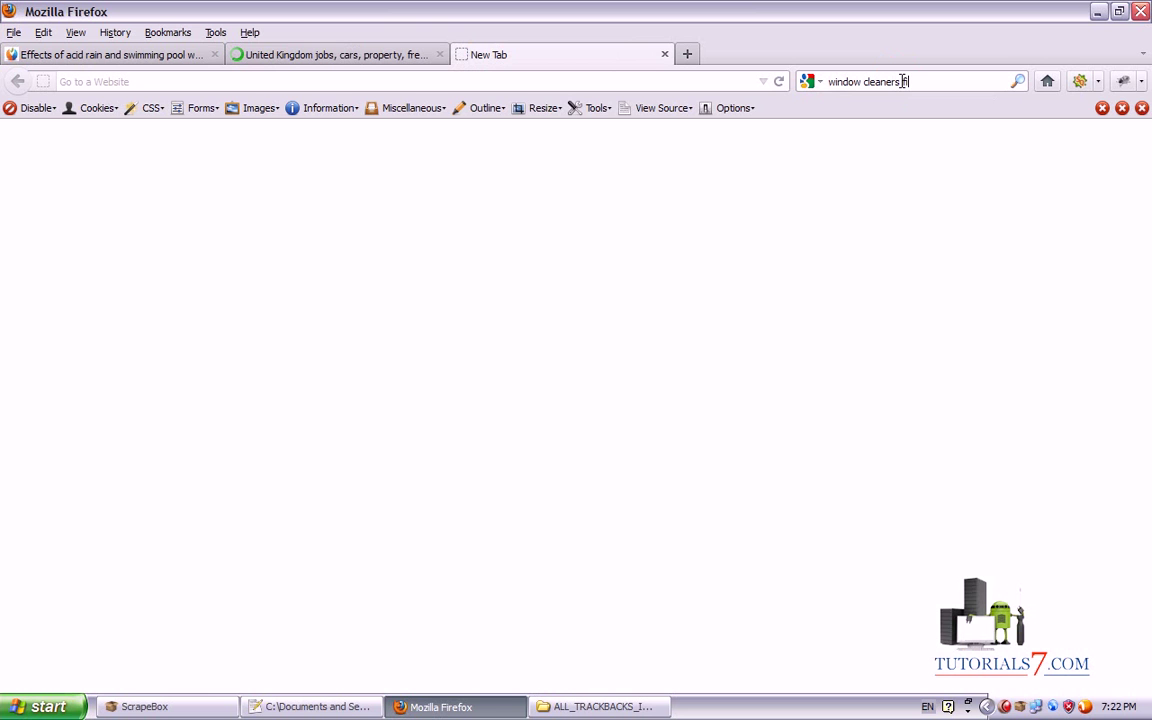
pyautogui.write('ers finder')
pyautogui.press('Return')
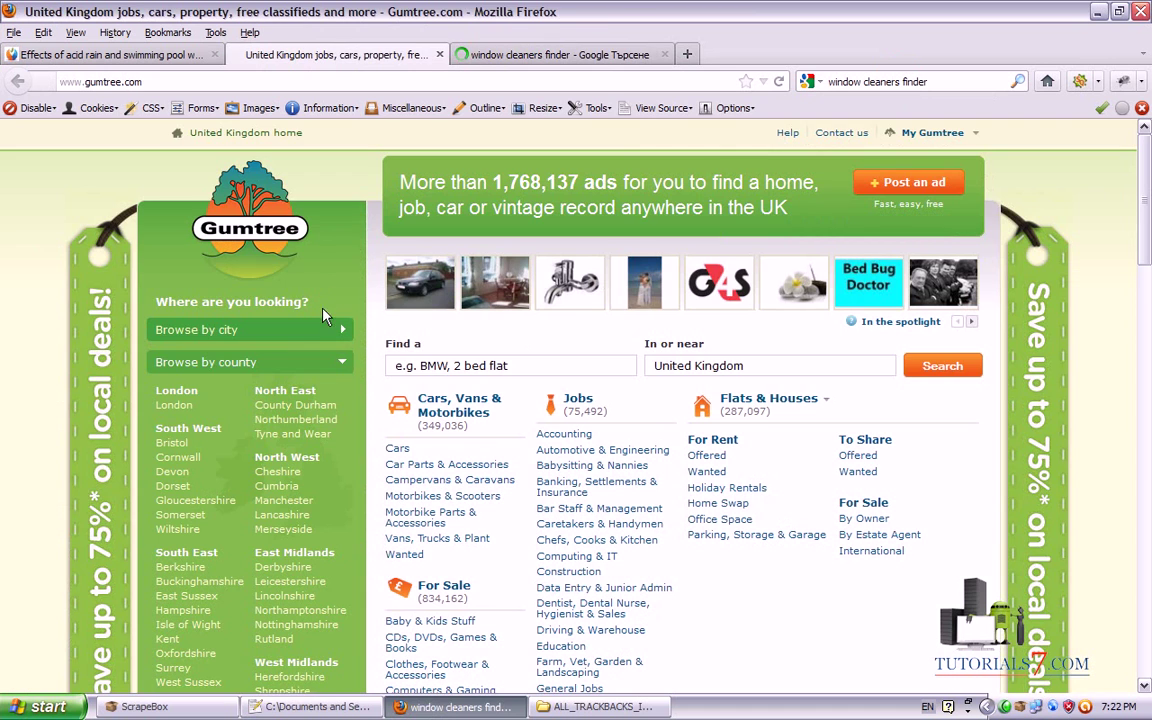
# Search Gumtree for window cleaners in London, then open the Window Cleaner Finder Google result.
pyautogui.click(281, 52)
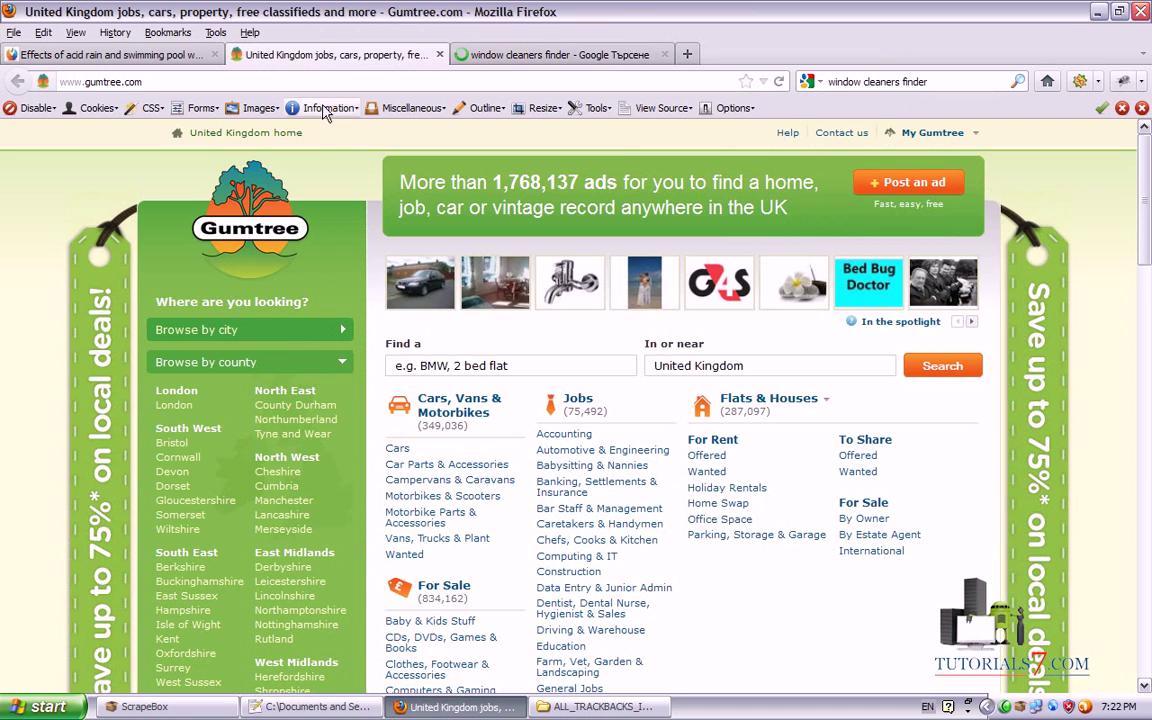
pyautogui.click(437, 365)
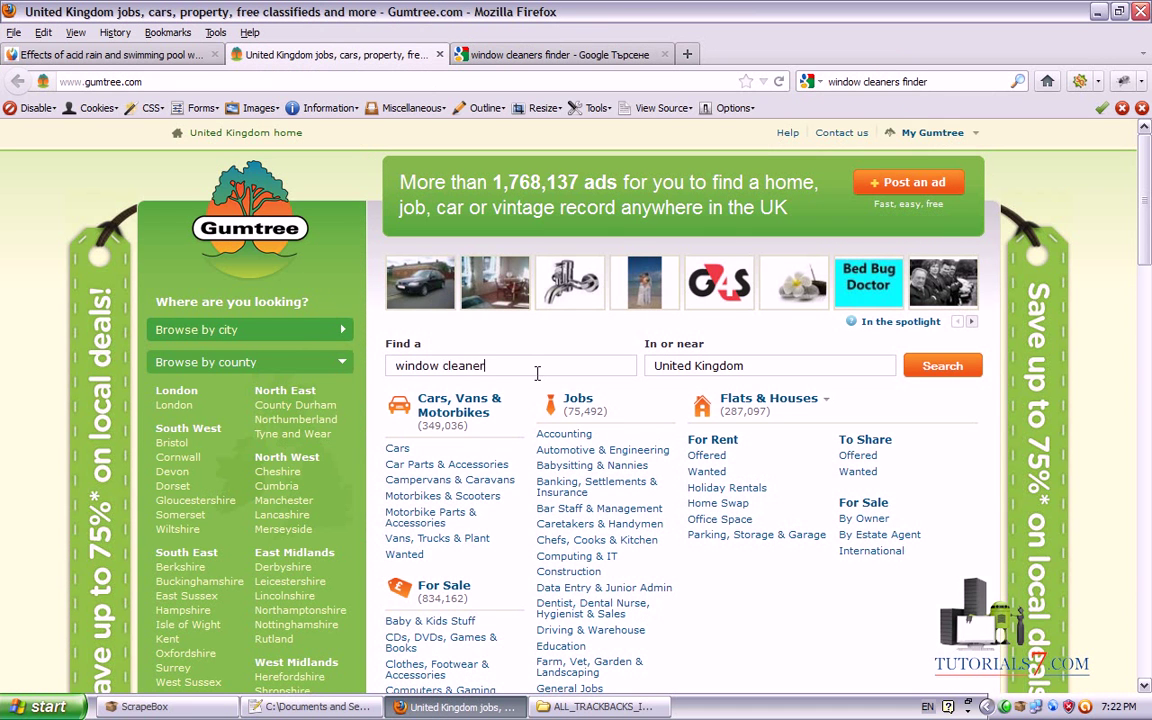
pyautogui.click(751, 366)
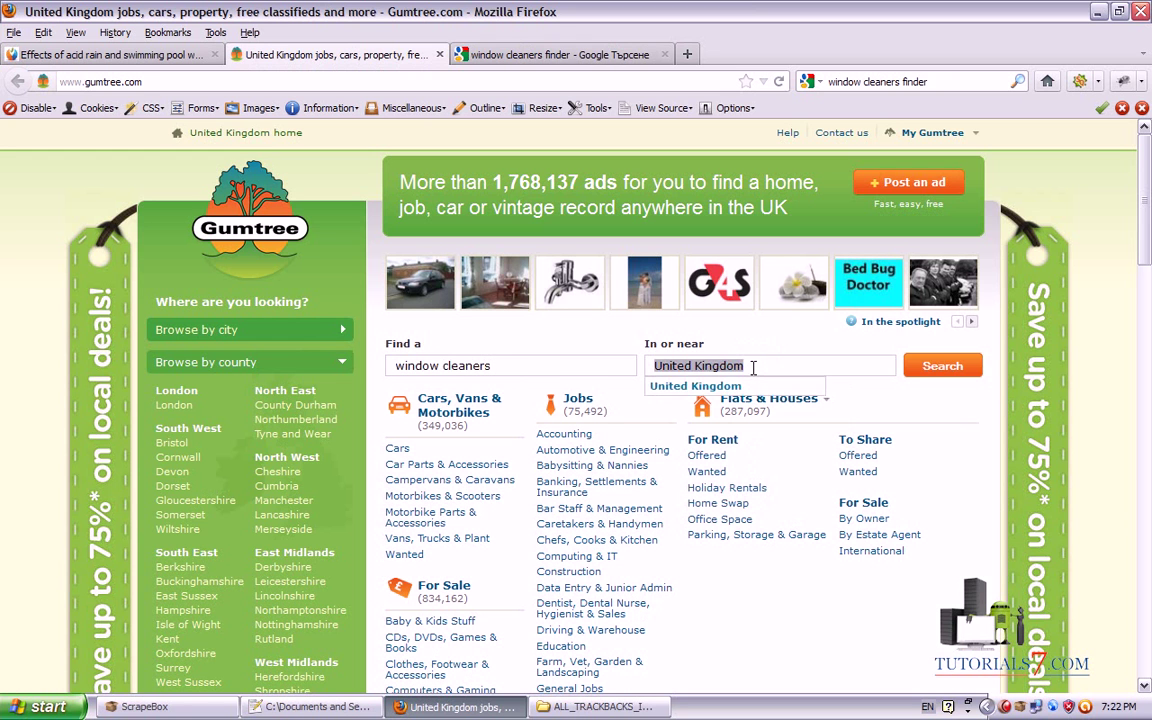
pyautogui.write('London')
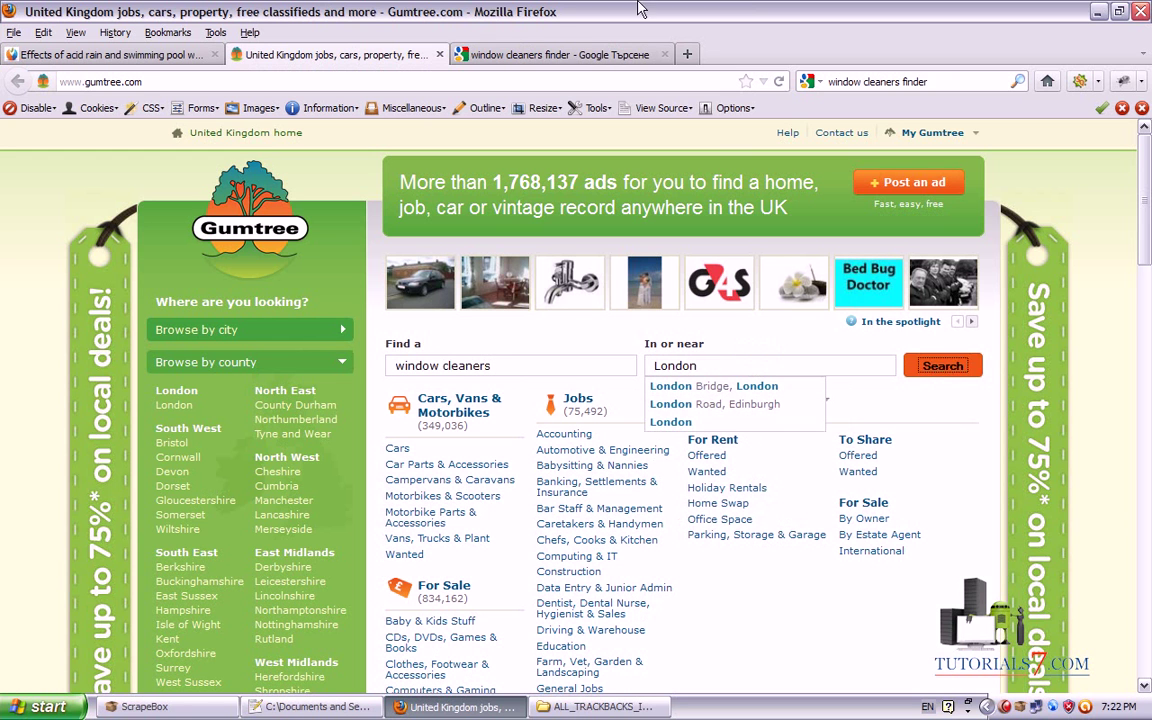
pyautogui.press('Return')
pyautogui.click(508, 50)
pyautogui.click(380, 297)
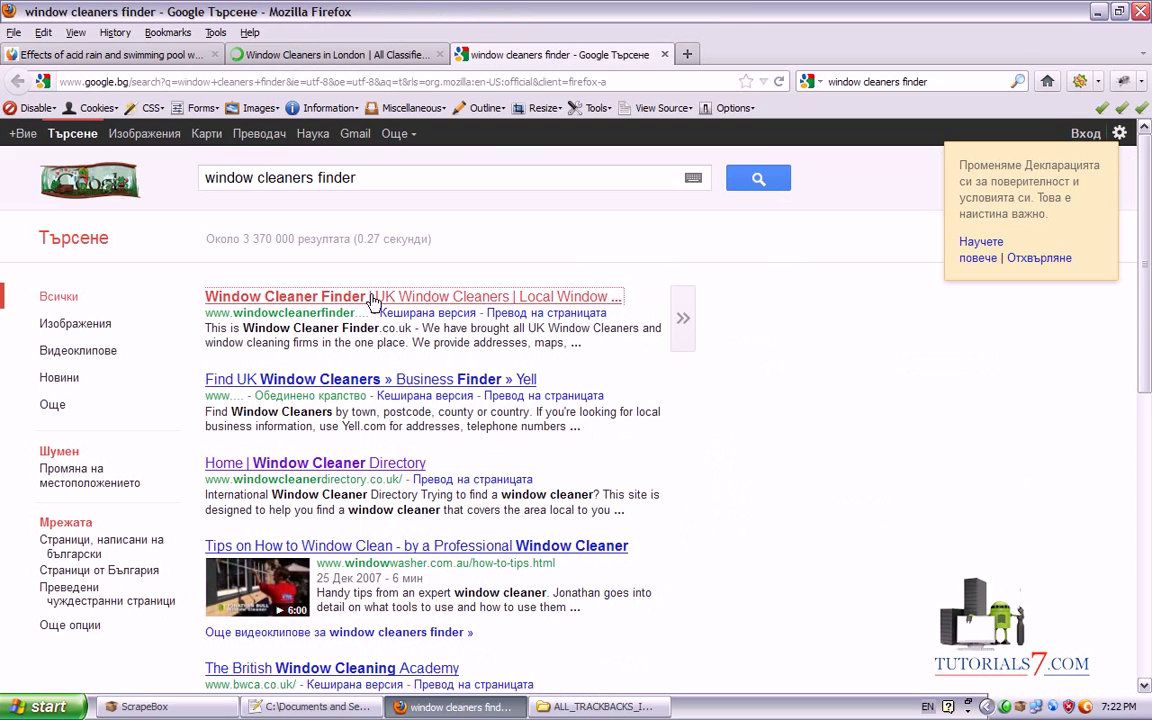
# Google 'window cleaners directory' in a new tab.
pyautogui.click(688, 58)
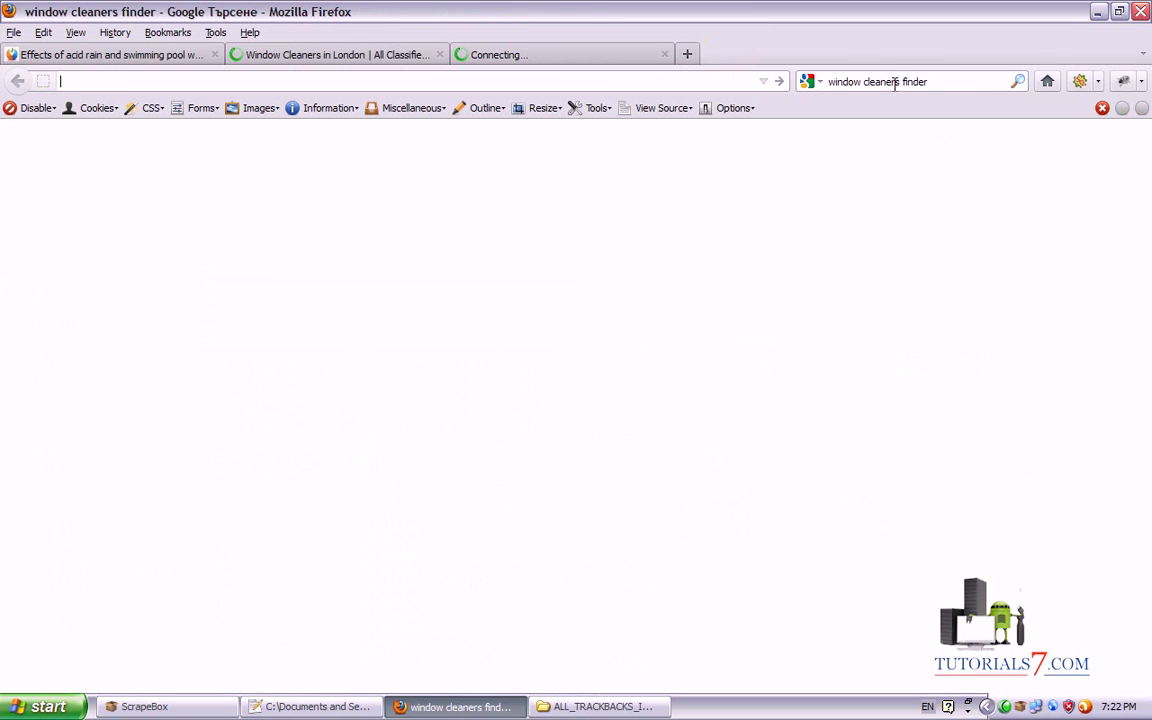
pyautogui.click(895, 82)
pyautogui.click(905, 82)
pyautogui.doubleClick(905, 82)
pyautogui.write('directo')
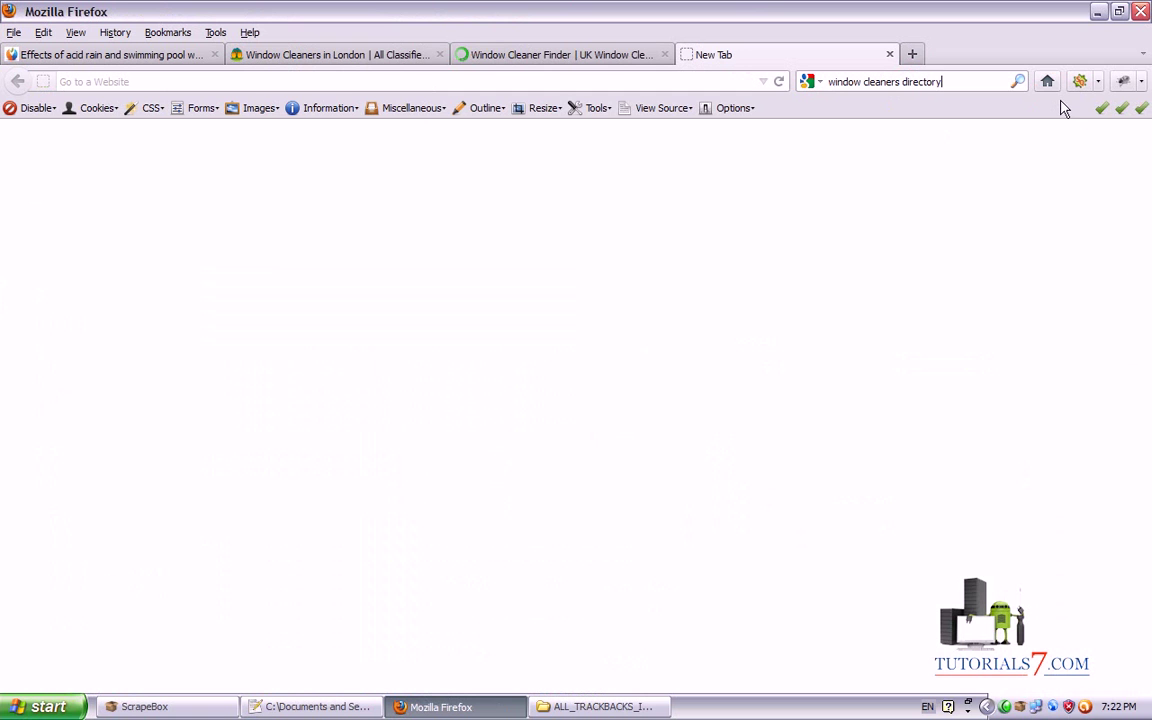
pyautogui.write('ry')
pyautogui.press('Return')
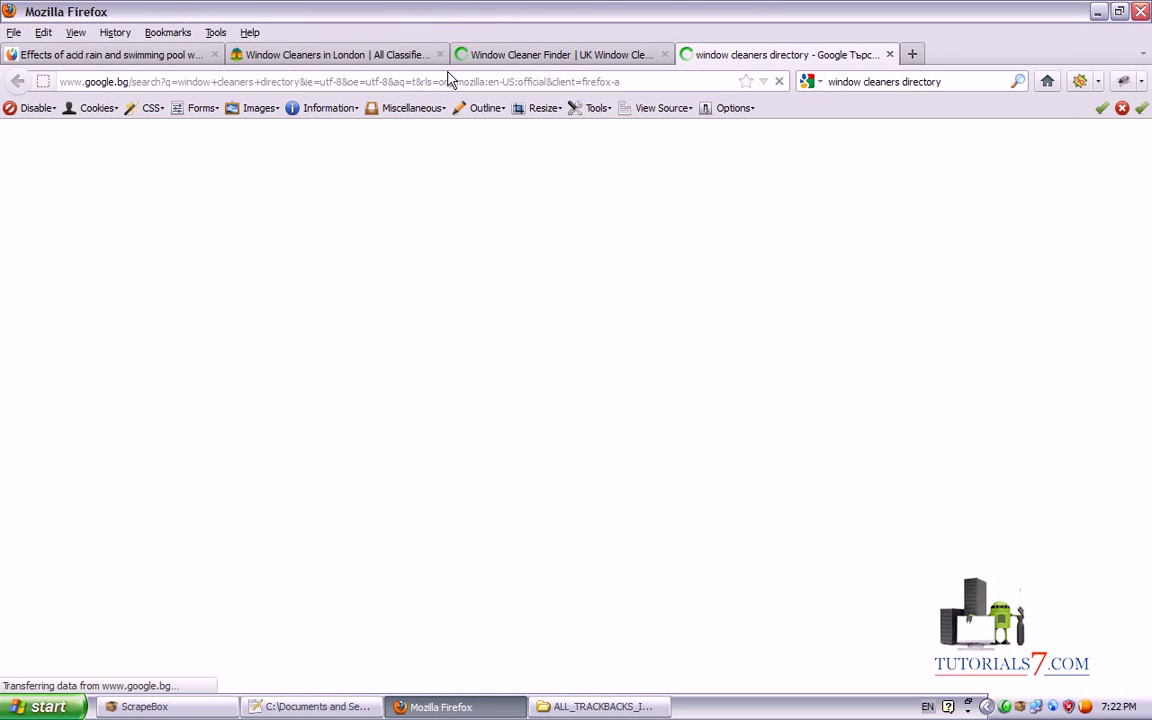
# Reload the Gumtree London window cleaners results page.
pyautogui.click(470, 55)
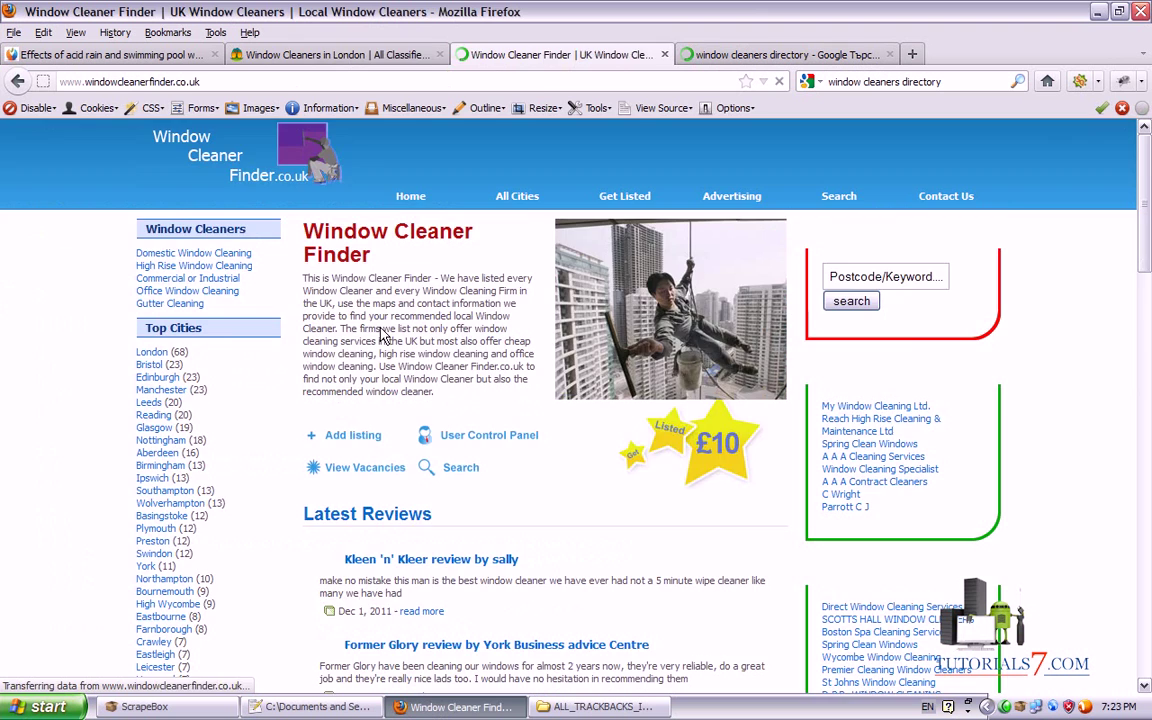
pyautogui.click(343, 57)
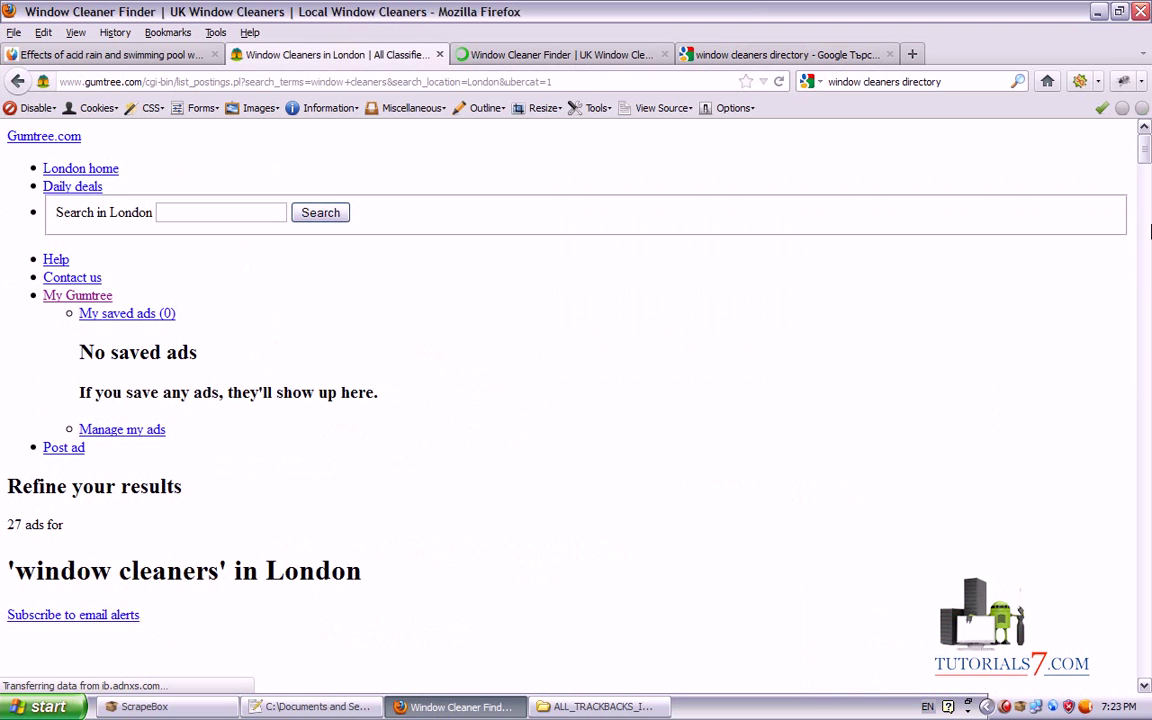
pyautogui.click(443, 80)
pyautogui.press('Return')
# Open the My Window Cleaning Ltd. listing and the Home | Window Cleaner Directory result, and select the listing's address.
pyautogui.click(478, 54)
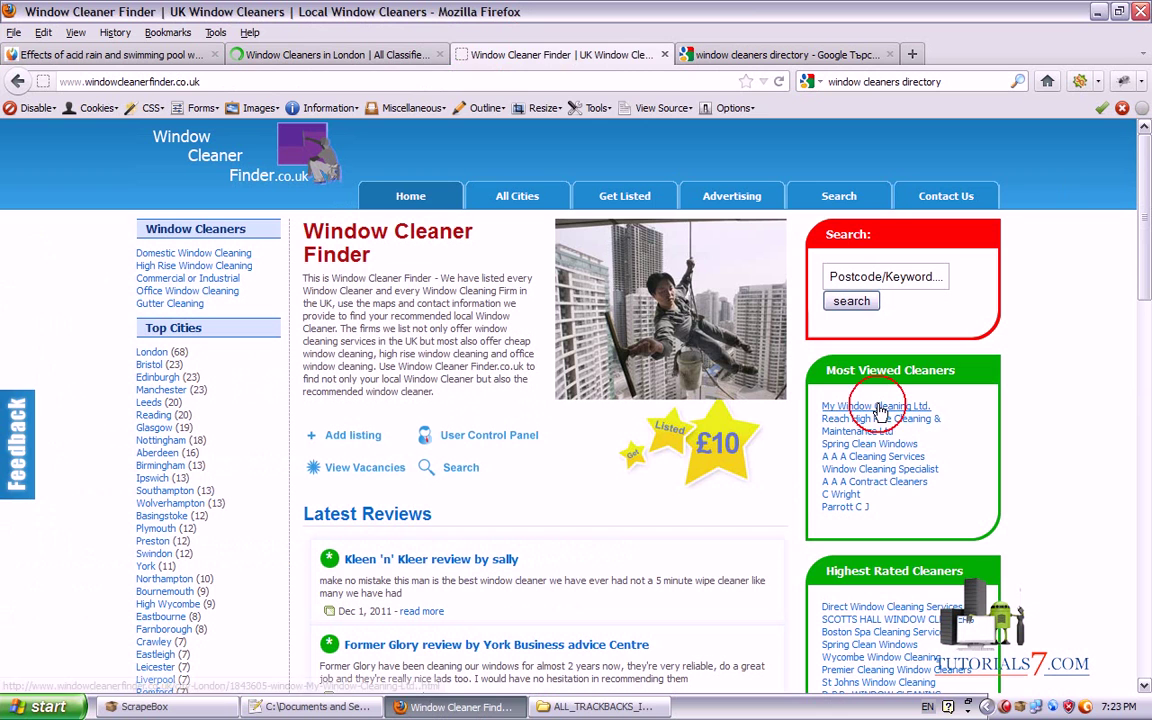
pyautogui.click(874, 405)
pyautogui.hotkey('ctrl', 'Tab')
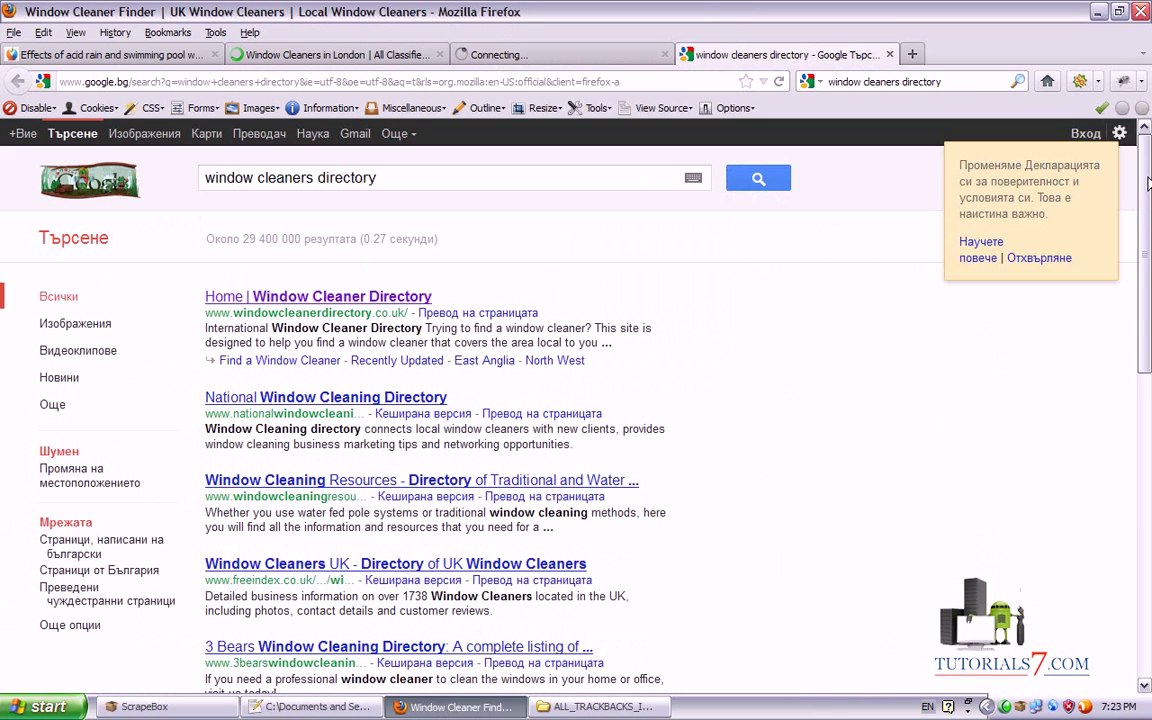
pyautogui.click(262, 297)
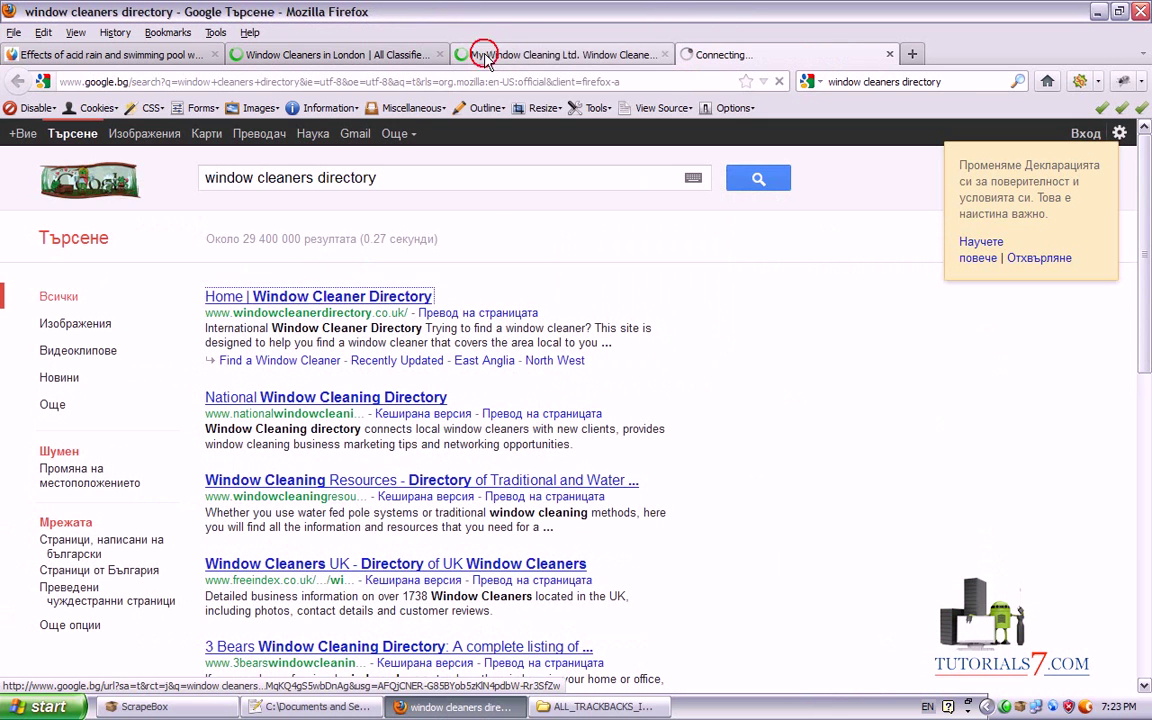
pyautogui.click(480, 54)
pyautogui.click(479, 82)
pyautogui.hotkey('ctrl', 'c')
# Paste the My Window Cleaning Ltd. listing address onto line 1 of Example_of_trackbacks.txt.
pyautogui.click(315, 706)
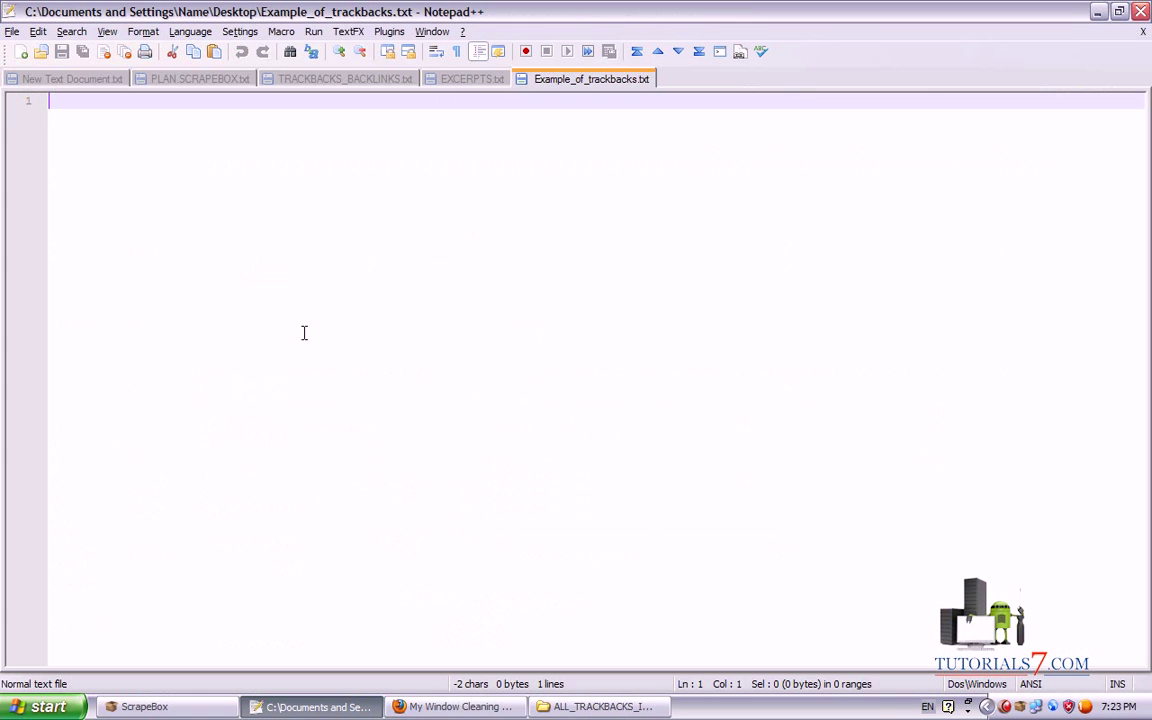
pyautogui.hotkey('ctrl', 'v')
pyautogui.press('Return')
pyautogui.hotkey('alt', 'Tab')
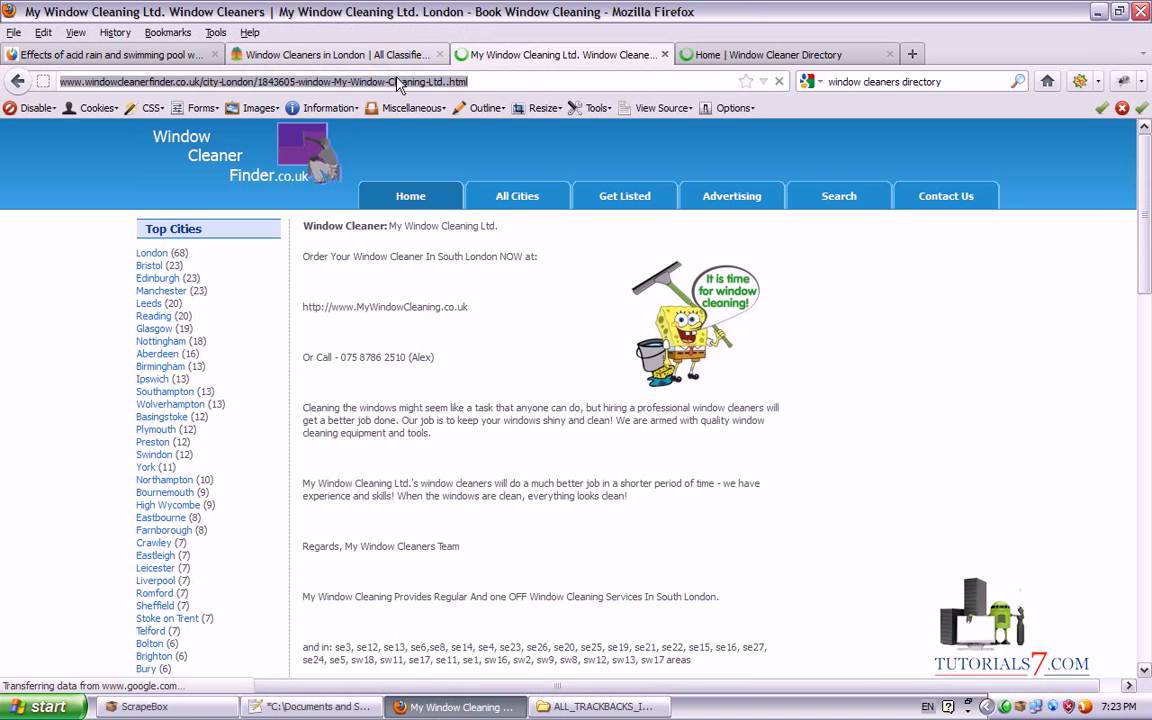
# Browse the Gumtree results and open the Window Cleaner Directory's most popular listings.
pyautogui.click(400, 55)
pyautogui.scroll(-5, 1008, 247)
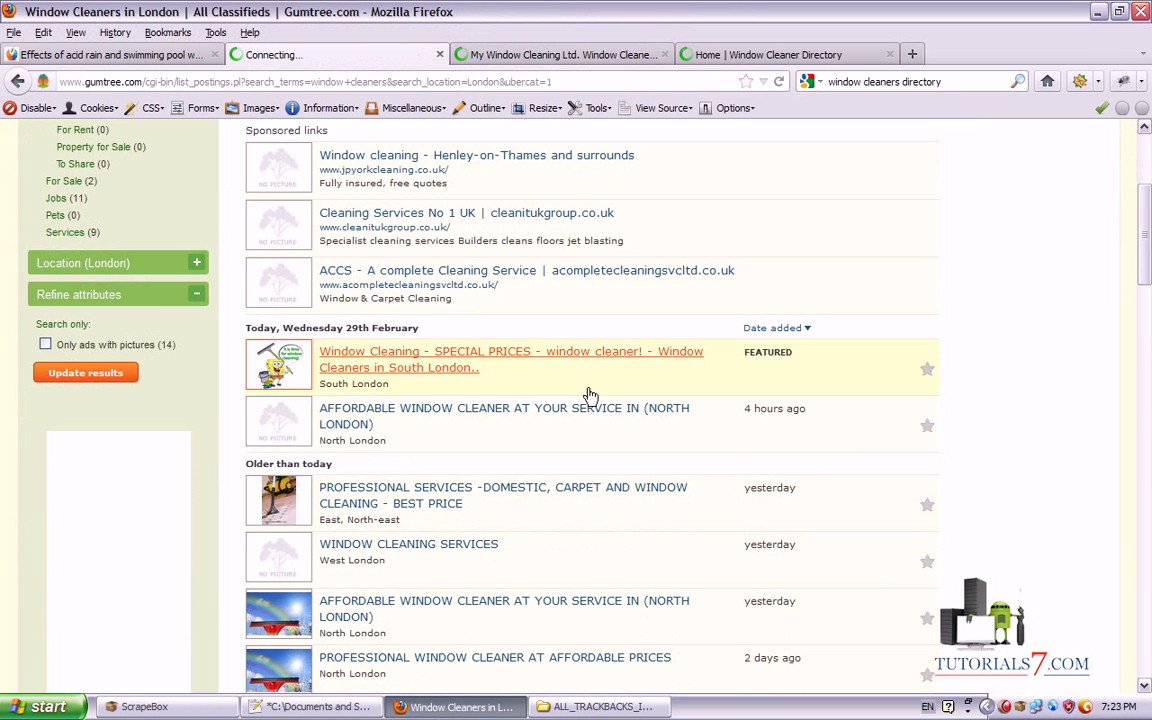
pyautogui.click(764, 55)
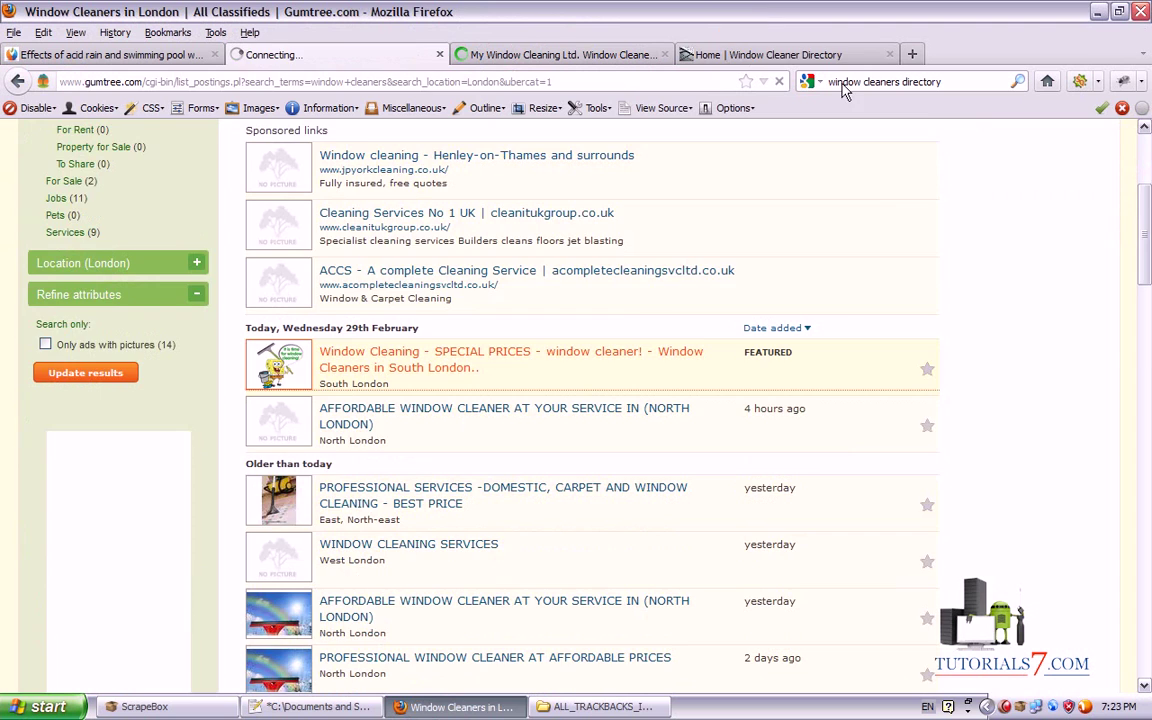
pyautogui.moveTo(1150, 215); pyautogui.dragTo(1124, 270)
pyautogui.scroll(-2, 1105, 500)
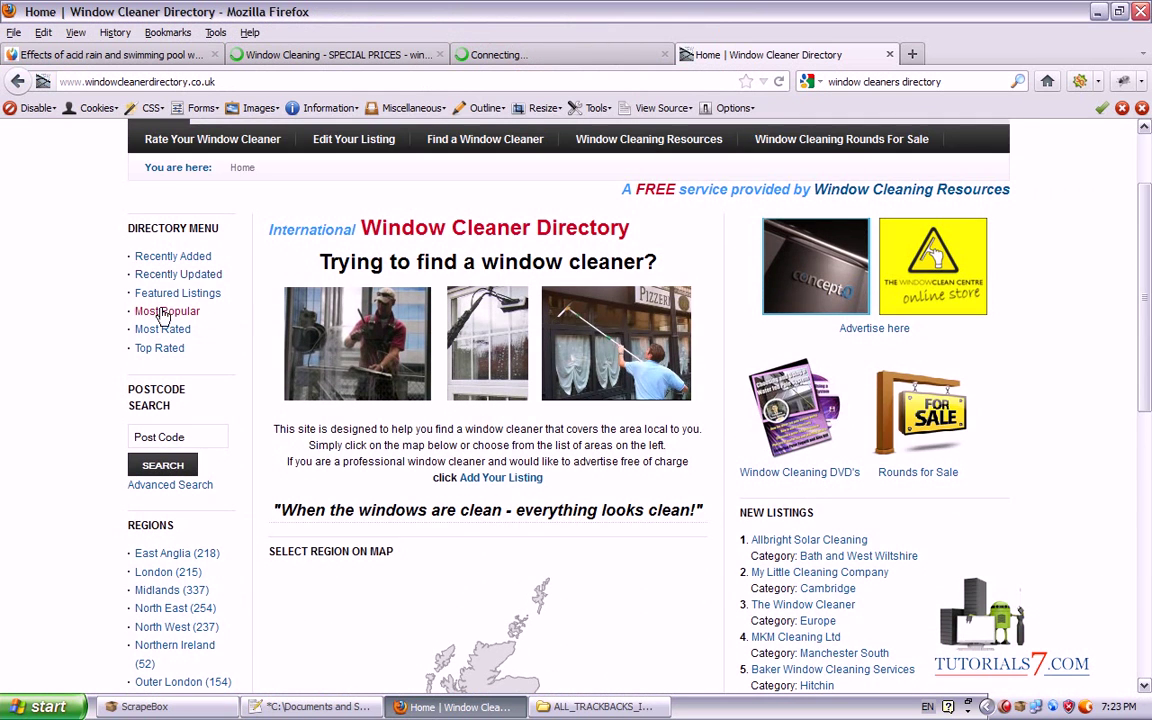
pyautogui.click(167, 313)
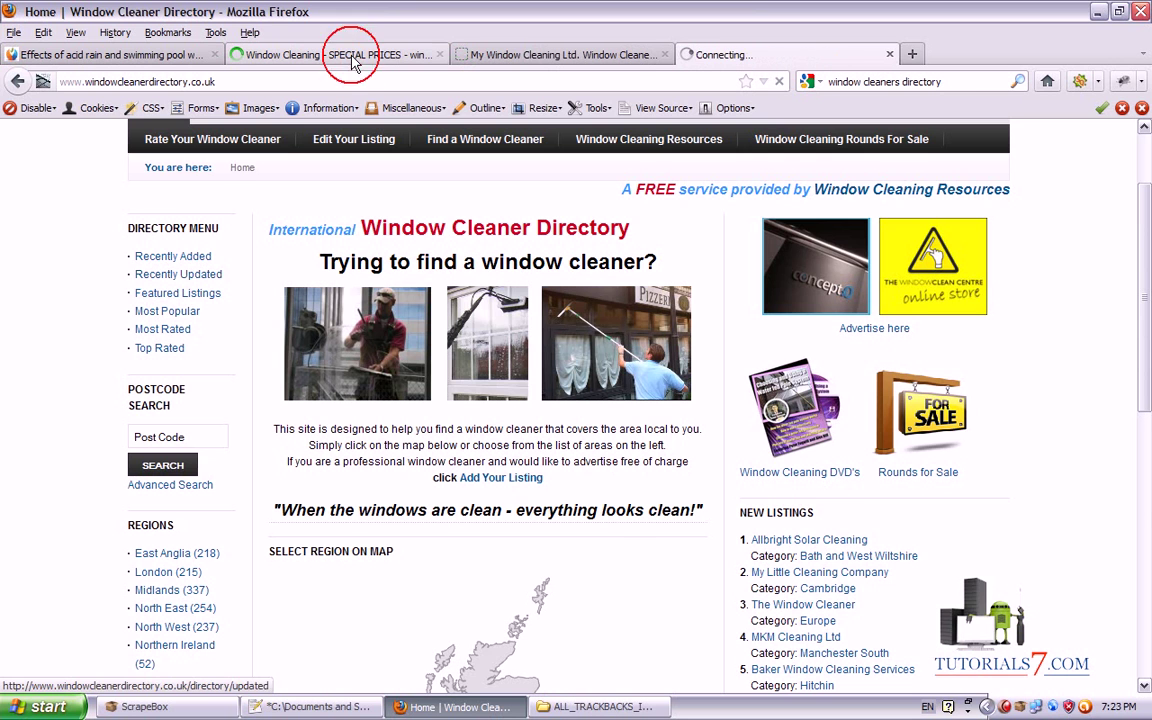
# Copy the Gumtree window cleaning ad address into the trackbacks file as line 2.
pyautogui.click(302, 54)
pyautogui.click(282, 80)
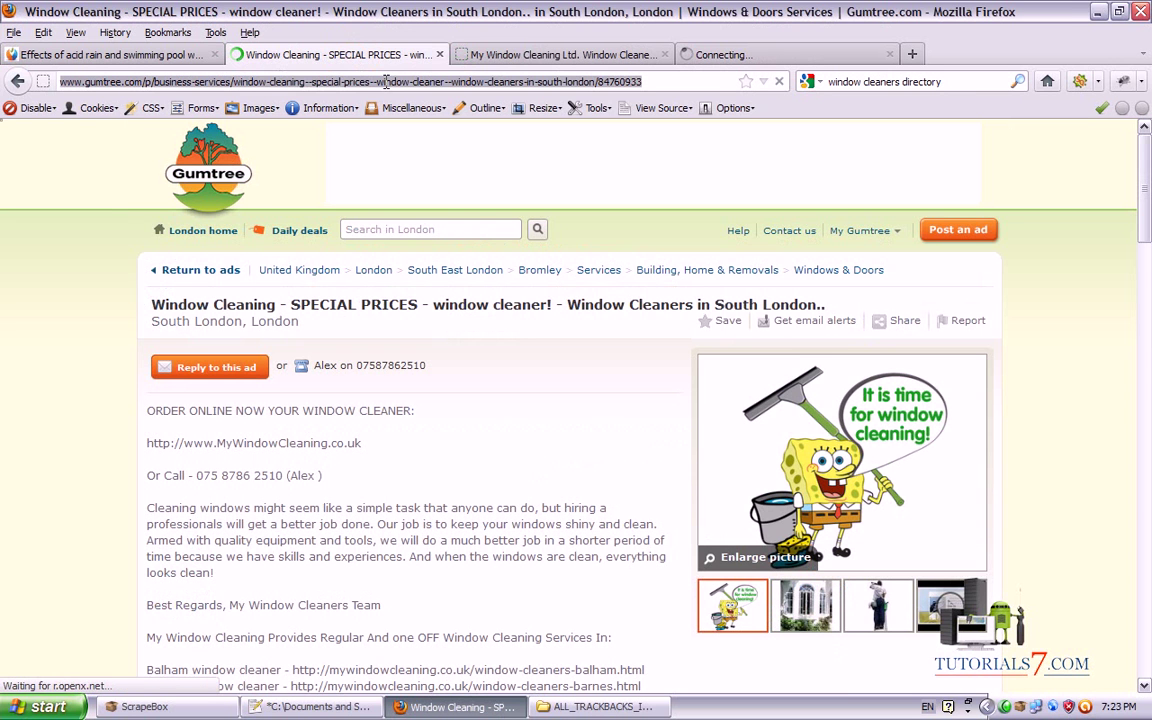
pyautogui.hotkey('ctrl', 'c')
pyautogui.click(318, 706)
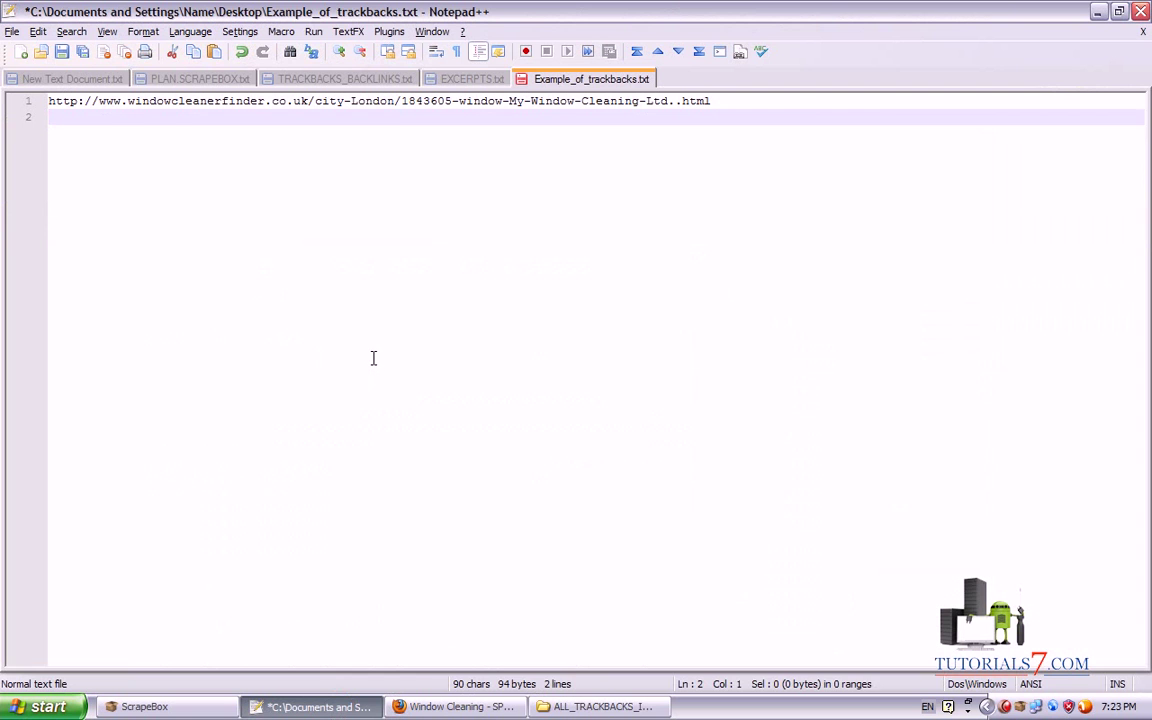
pyautogui.hotkey('ctrl', 'v')
pyautogui.press('Return')
pyautogui.click(470, 706)
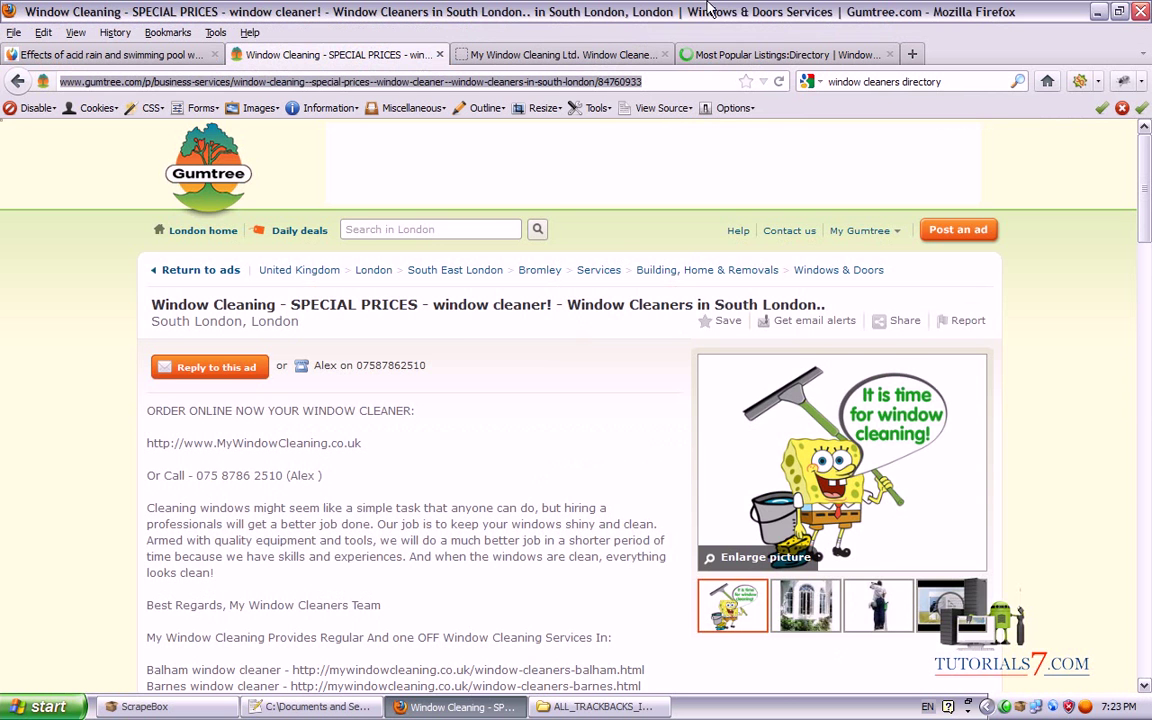
# Copy the directory's My Window Cleaning Ltd. listing address into the trackbacks file as line 3.
pyautogui.click(800, 54)
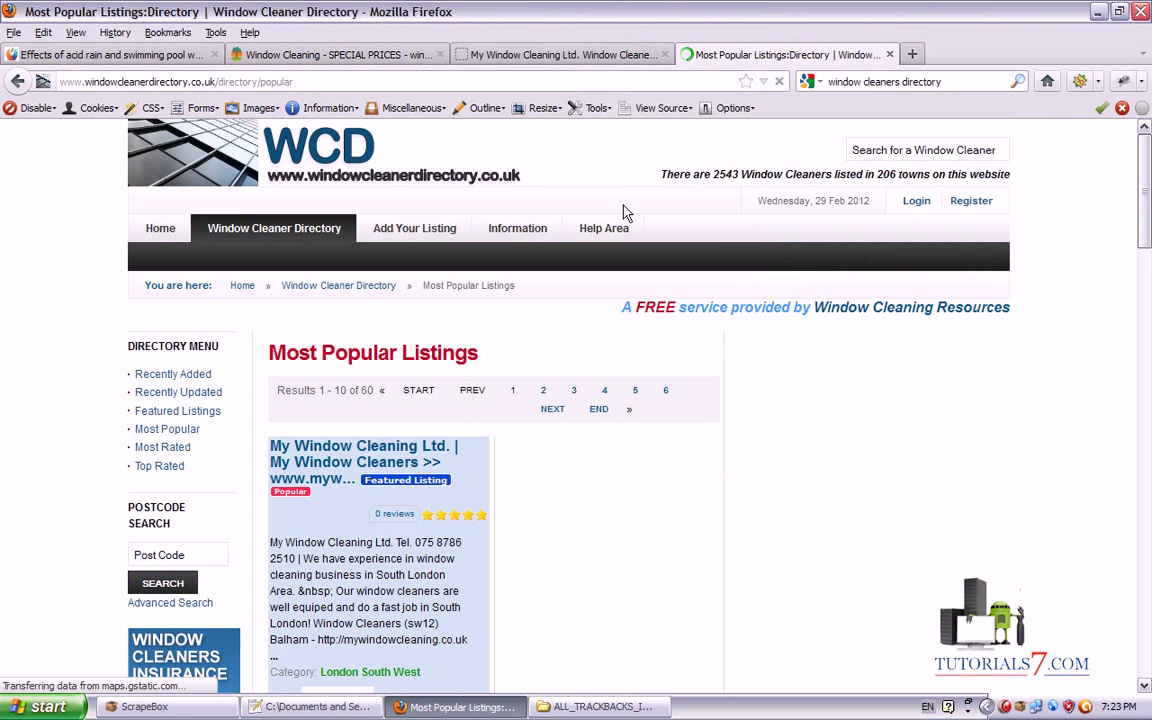
pyautogui.click(368, 463)
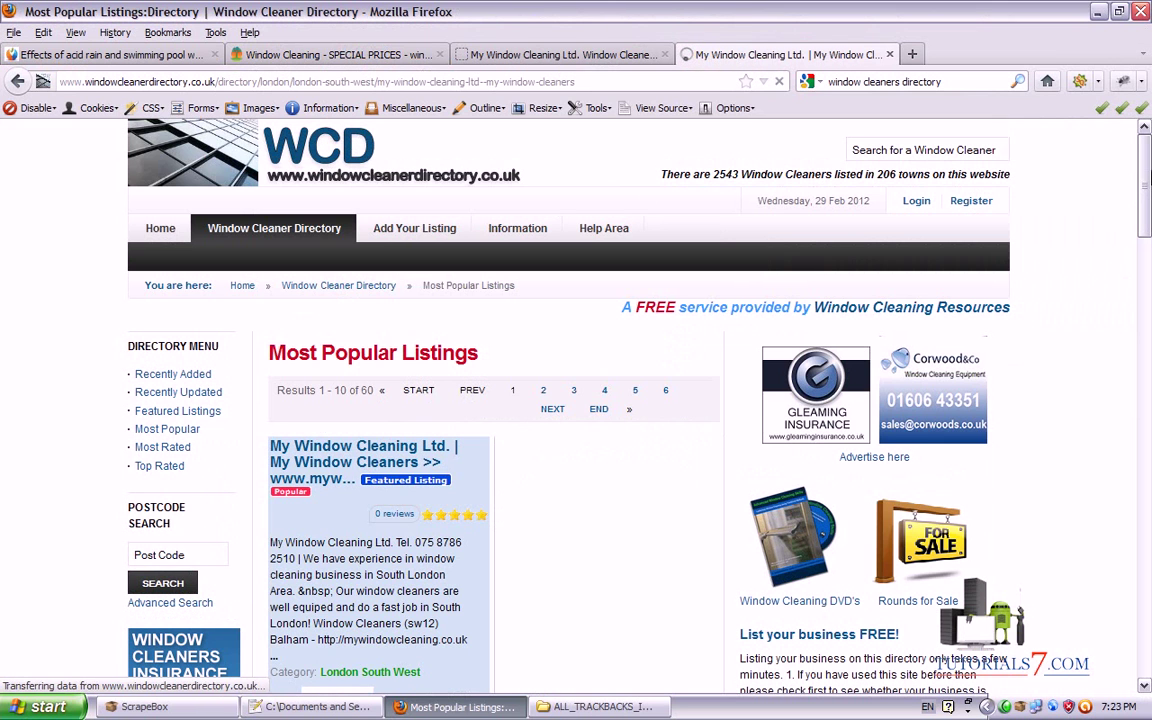
pyautogui.click(474, 82)
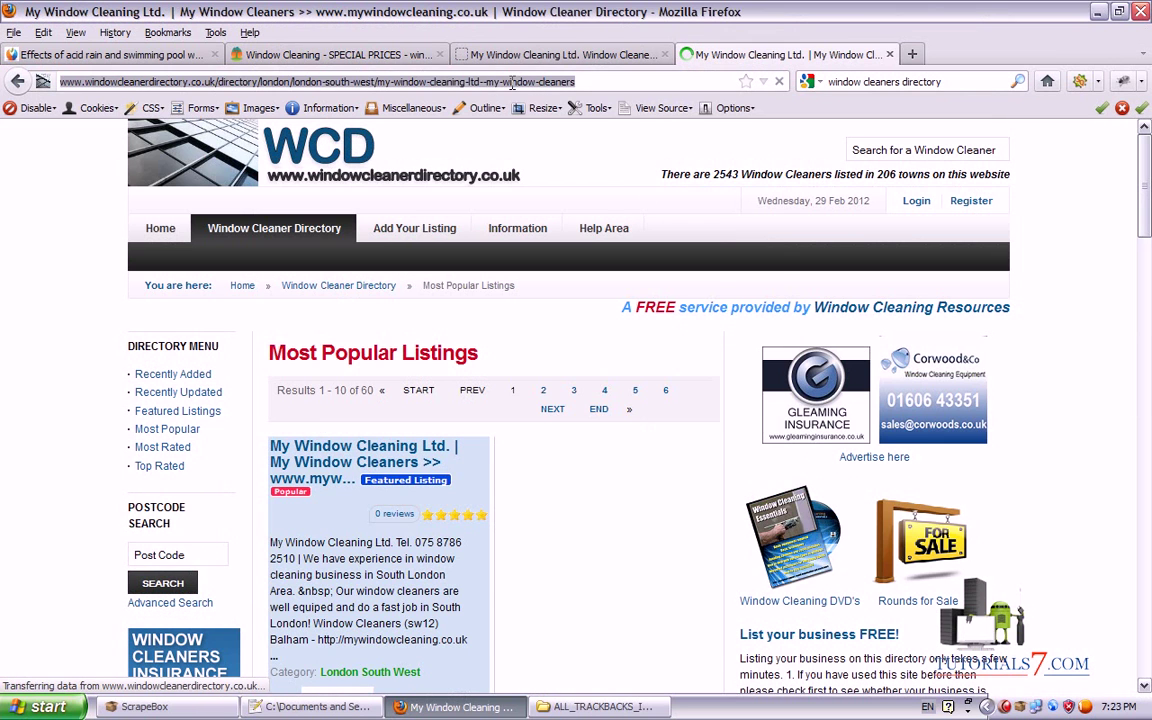
pyautogui.hotkey('ctrl', 'c')
pyautogui.click(317, 706)
pyautogui.hotkey('ctrl', 'v')
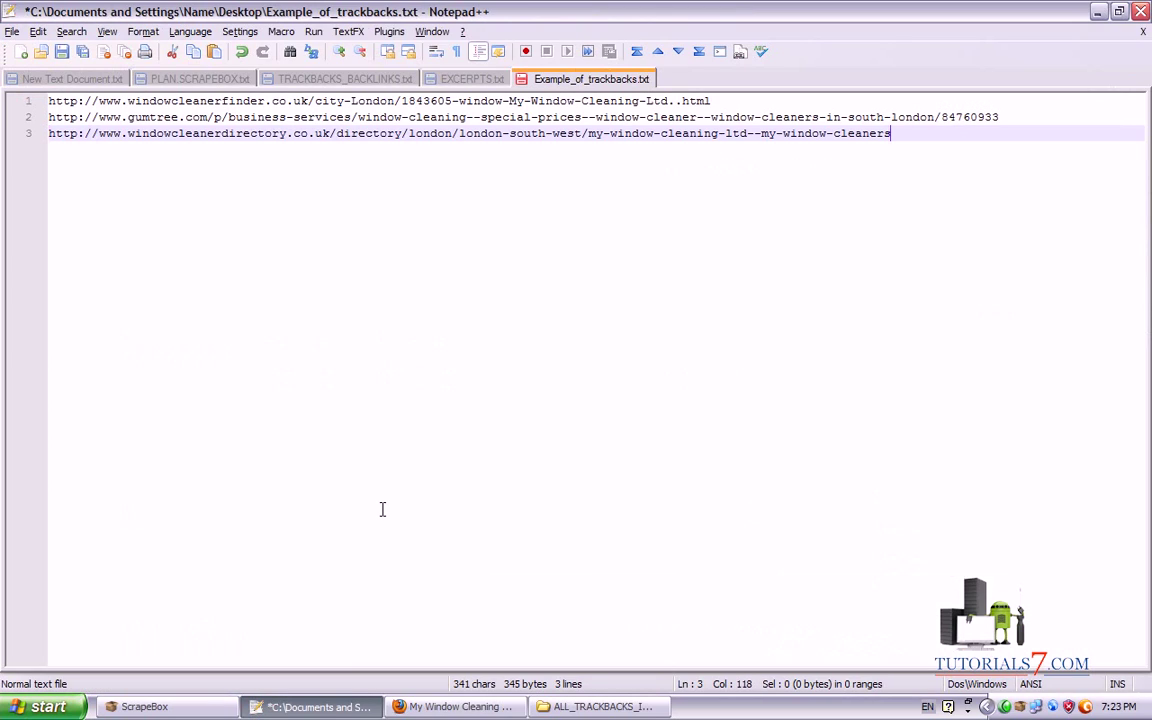
pyautogui.click(470, 706)
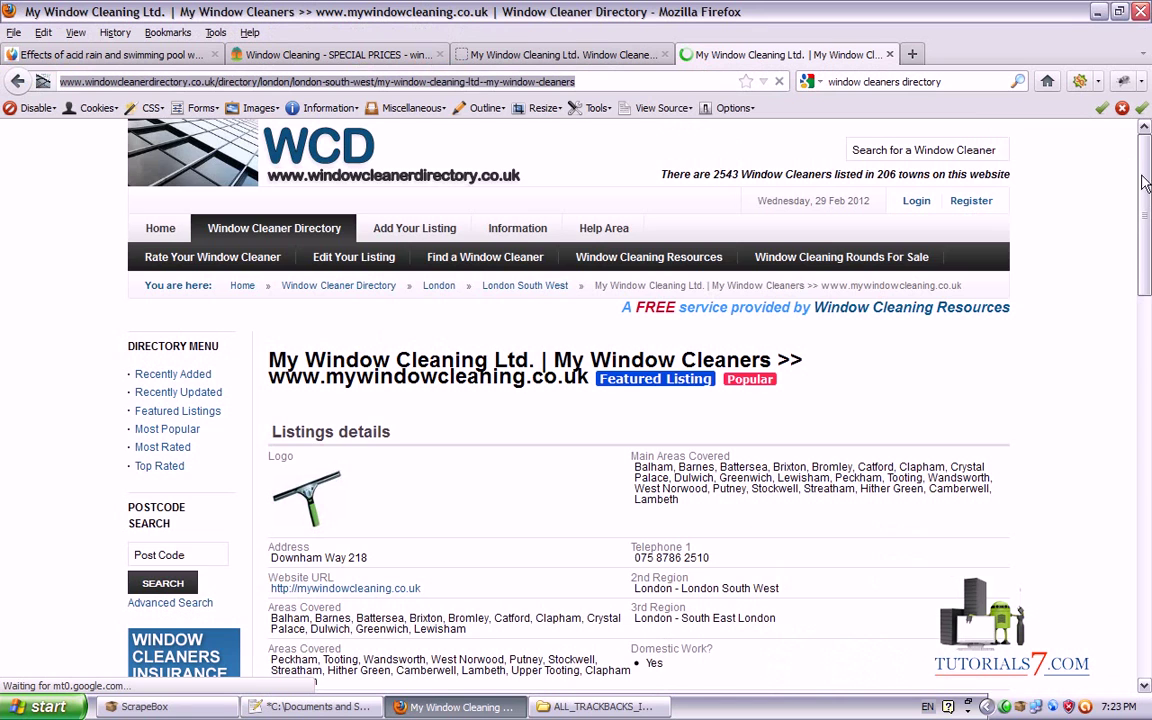
# Give the directory listing a five-star rating and close its page.
pyautogui.moveTo(1148, 173); pyautogui.dragTo(1150, 368)
pyautogui.scroll(-1, 555, 448)
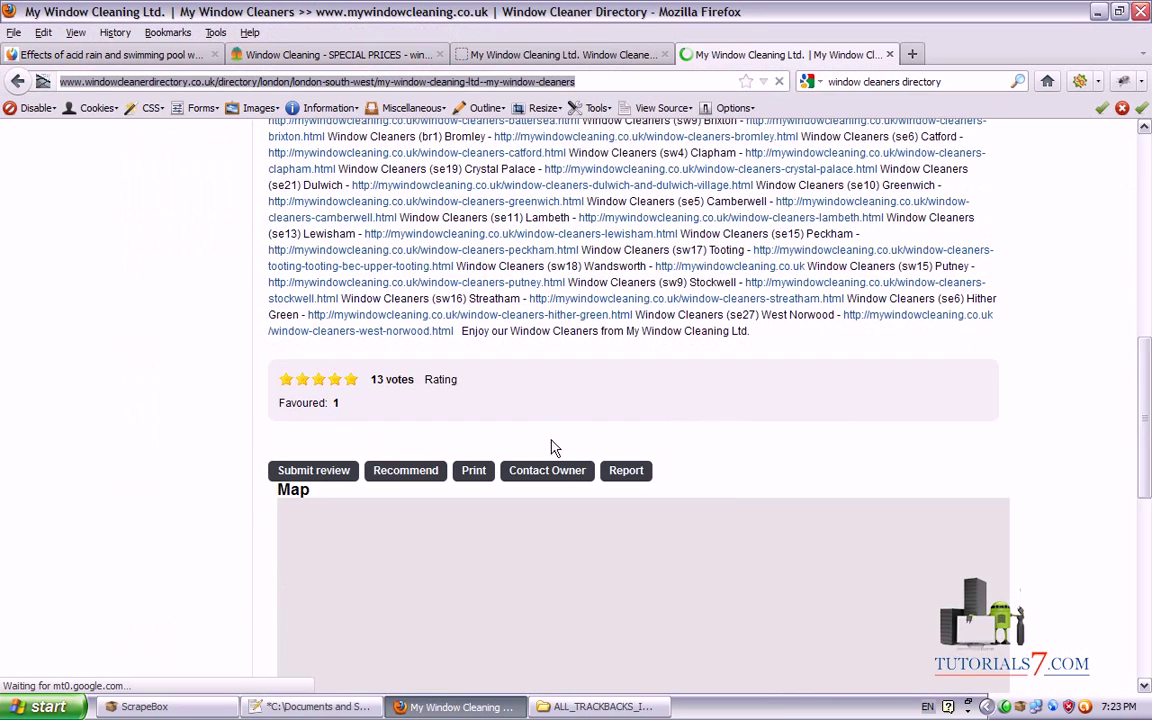
pyautogui.click(345, 388)
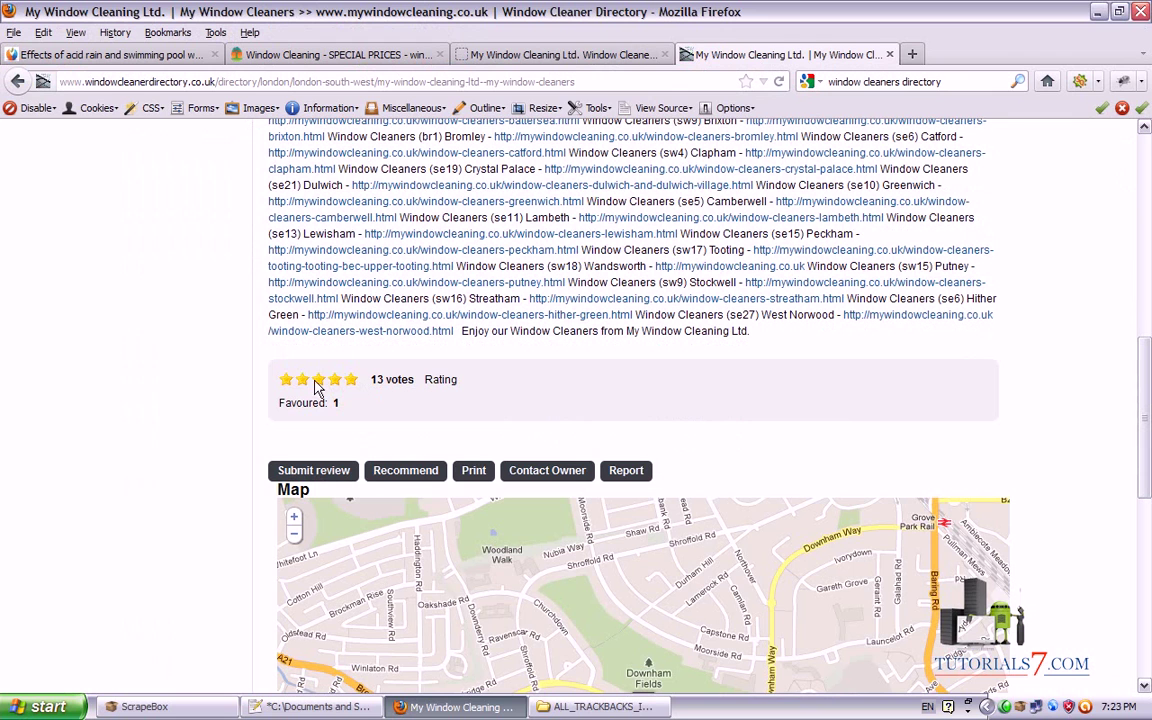
pyautogui.click(352, 385)
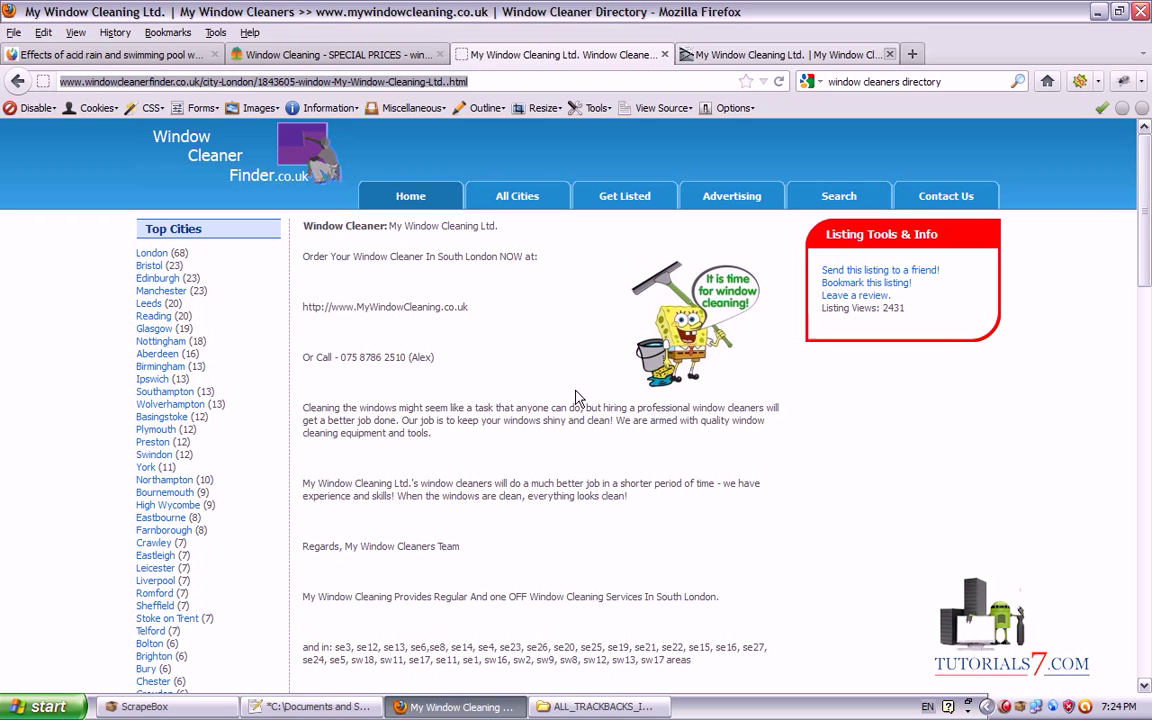
pyautogui.hotkey('ctrl', 'w')
# Save Example_of_trackbacks.txt and insert an empty first line above the URLs.
pyautogui.click(310, 706)
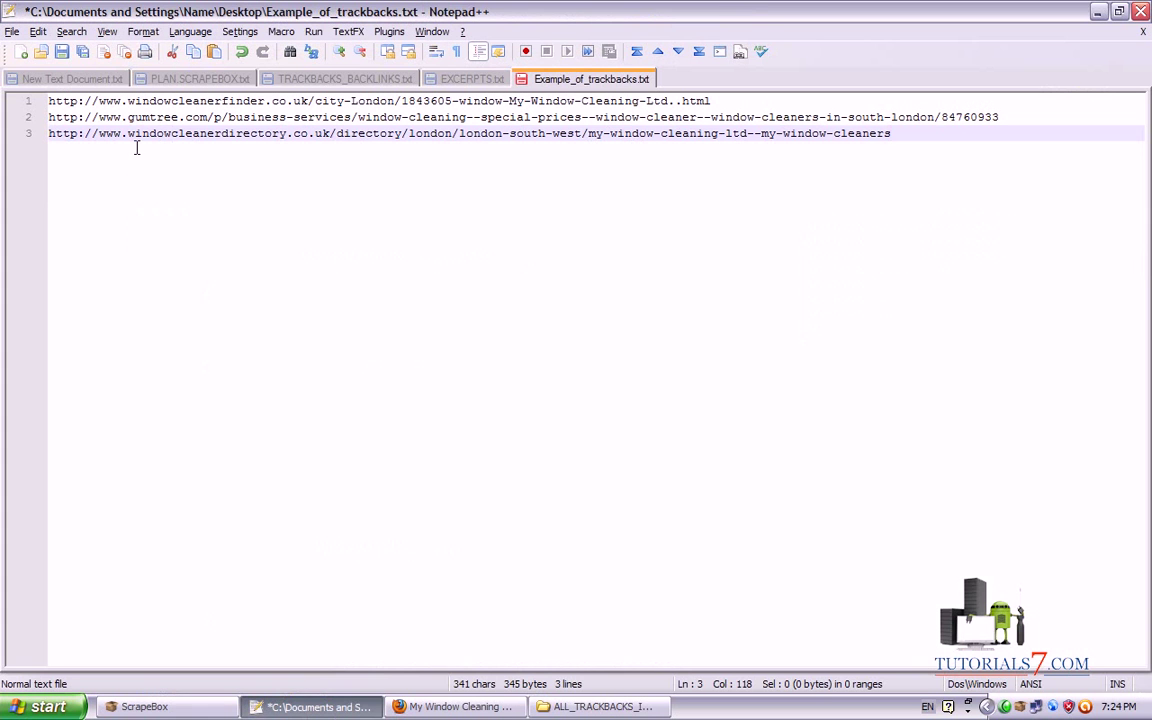
pyautogui.hotkey('ctrl', 's')
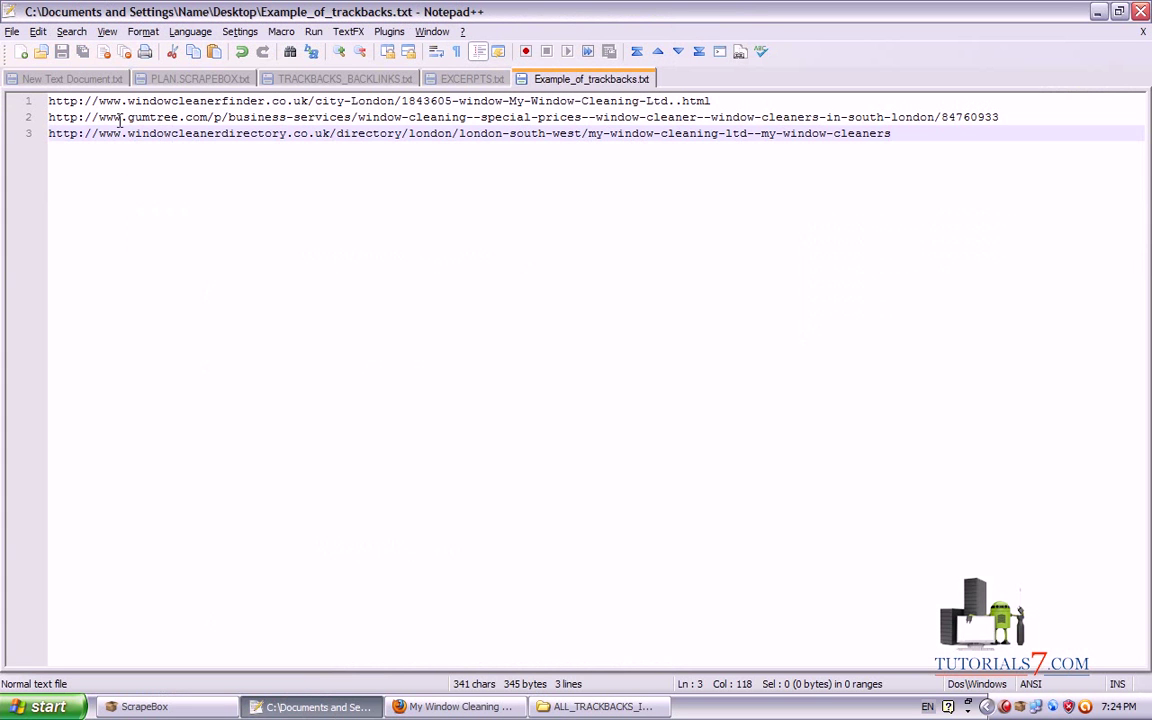
pyautogui.click(49, 100)
pyautogui.press('Return')
pyautogui.press('Up')
# Type 'window cleaners' above the first URL and 'window cleaners london' above the Gumtree URL.
pyautogui.write('window cleaners')
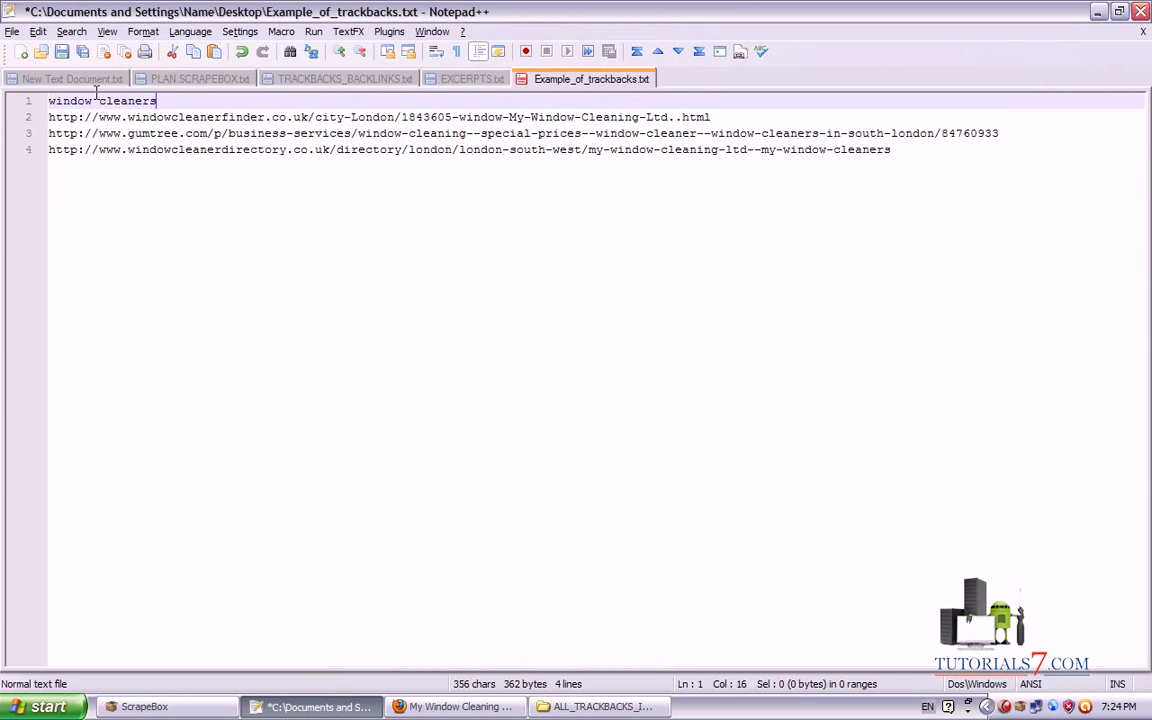
pyautogui.moveTo(156, 101); pyautogui.dragTo(88, 101)
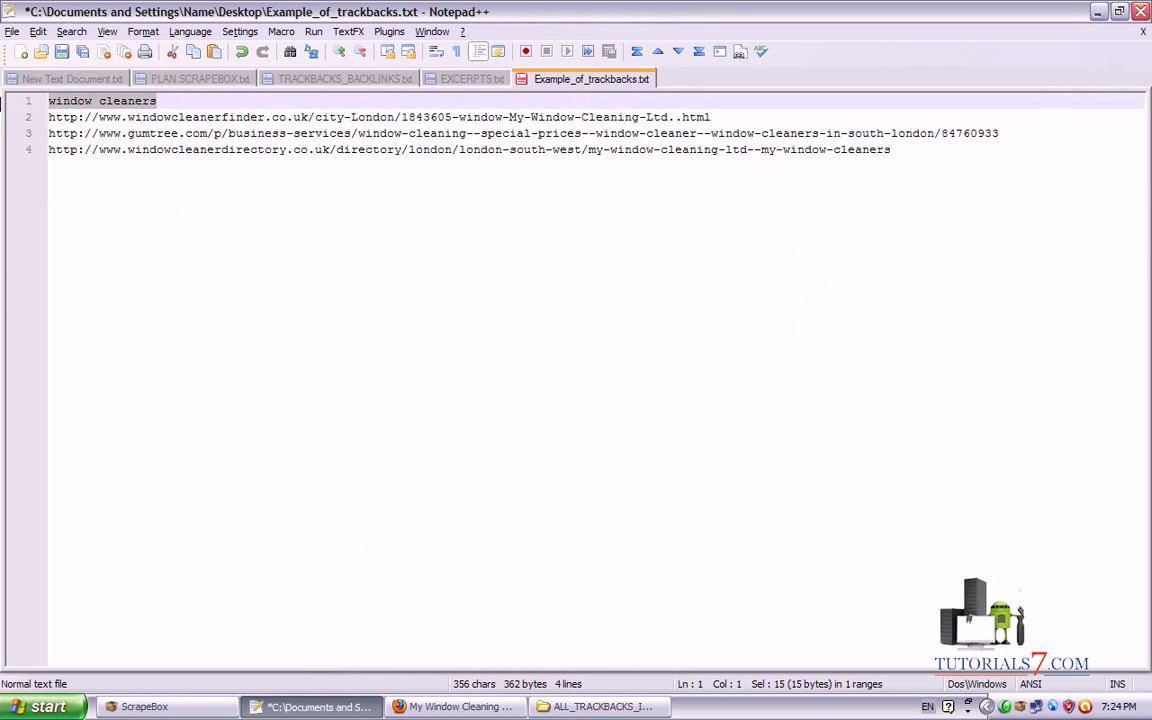
pyautogui.click(757, 119)
pyautogui.press('Return')
pyautogui.press('Return')
pyautogui.hotkey('ctrl', 'v')
pyautogui.write('london')
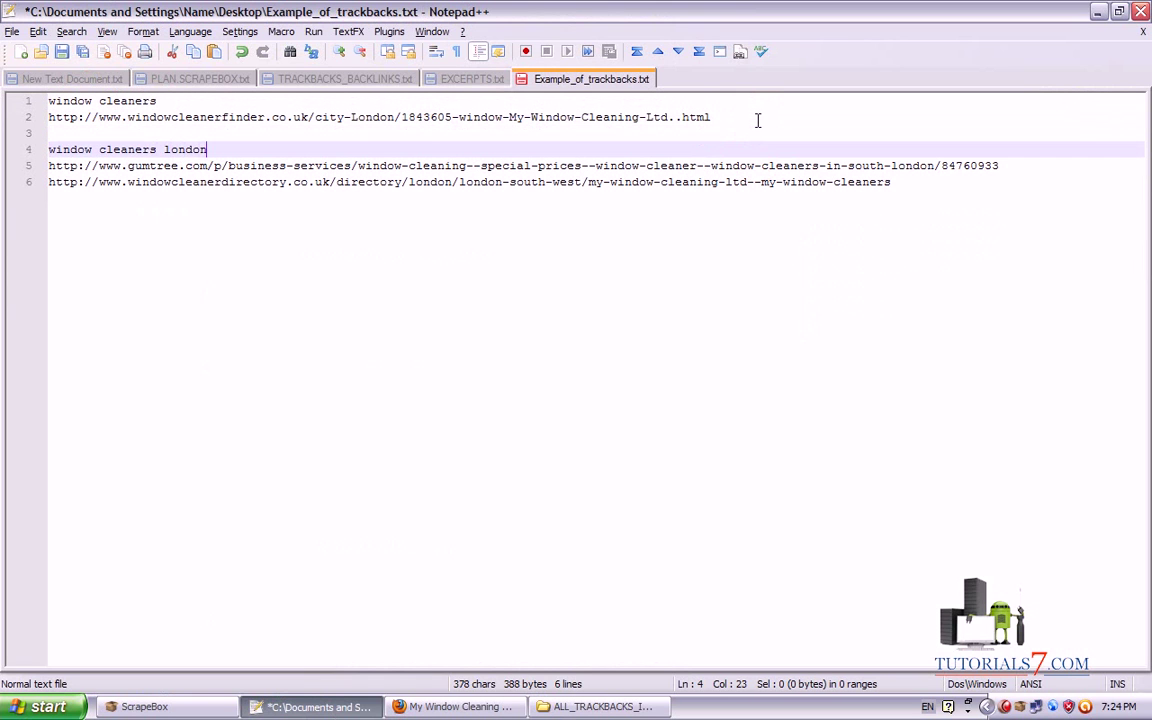
# Add 'window cleaning london' above the third URL and save the file.
pyautogui.click(1036, 170)
pyautogui.press('Return')
pyautogui.press('Return')
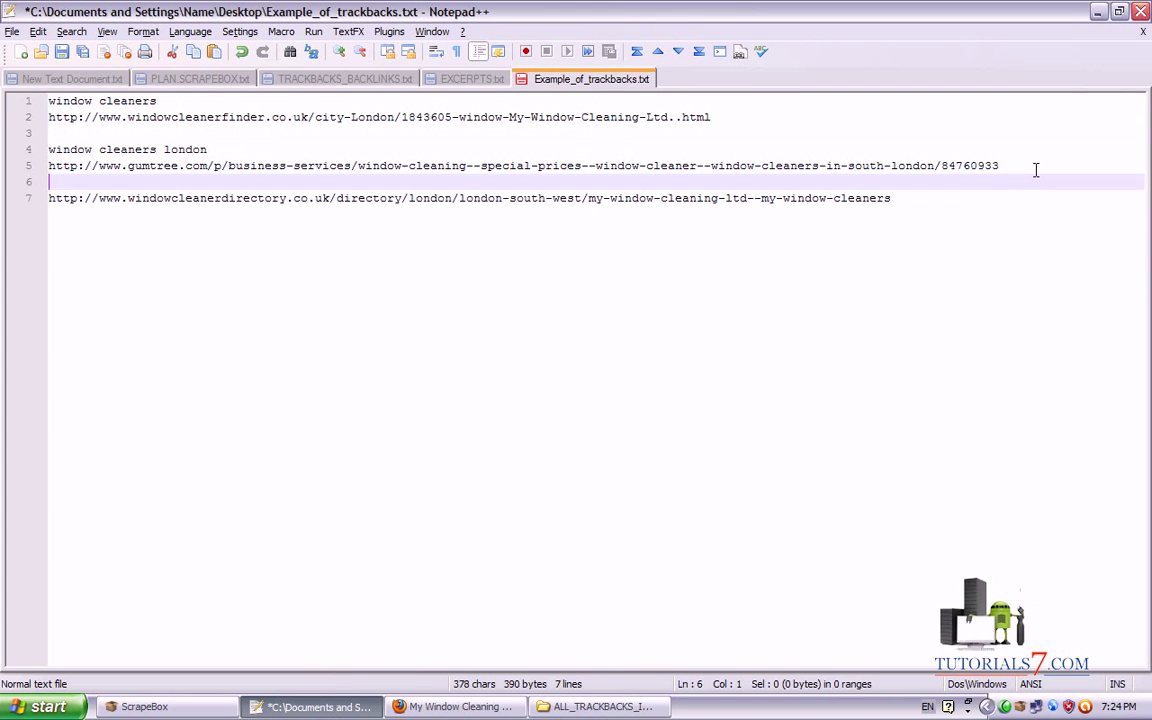
pyautogui.hotkey('ctrl', 'v')
pyautogui.write('lon')
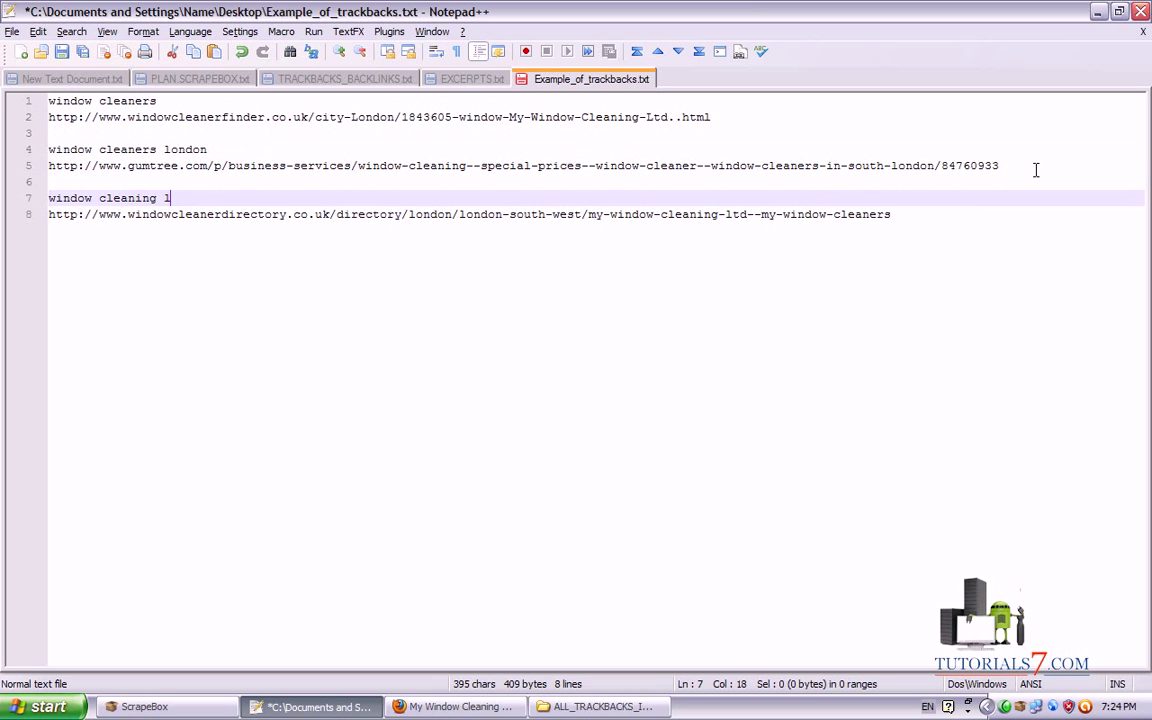
pyautogui.hotkey('ctrl', 's')
# Select each keyword and URL line in turn to show the three keyword-URL pairs.
pyautogui.moveTo(893, 214); pyautogui.dragTo(5, 28)
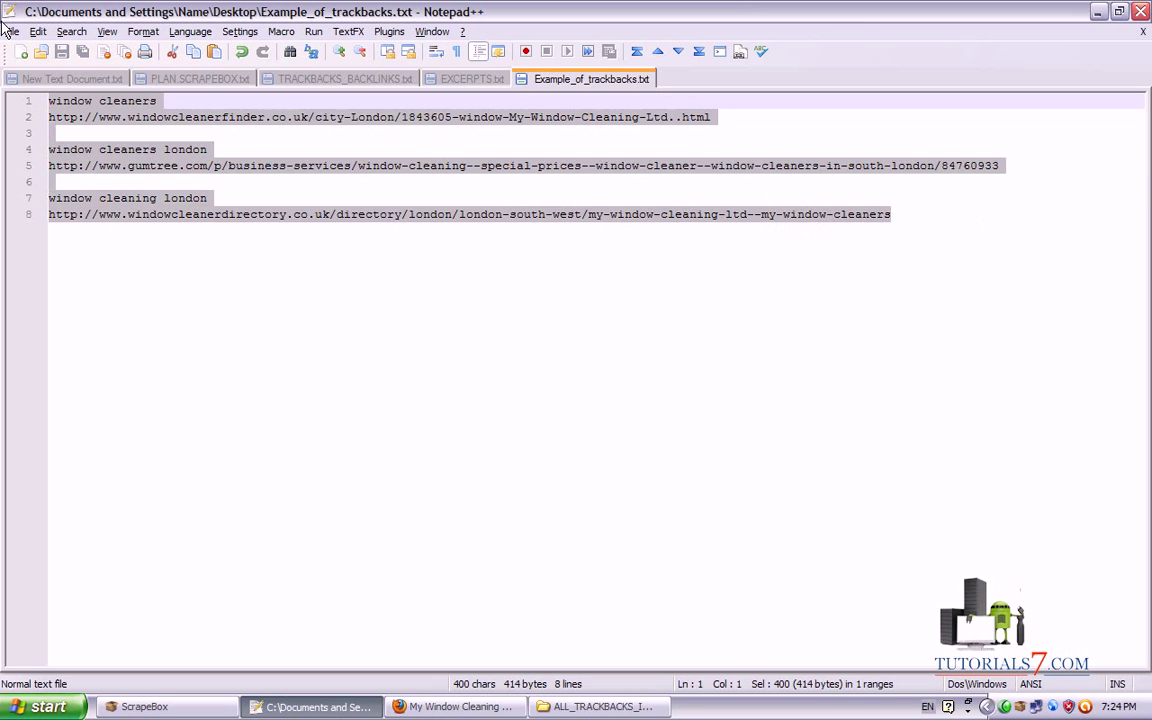
pyautogui.click(62, 95)
pyautogui.click(23, 100)
pyautogui.click(25, 121)
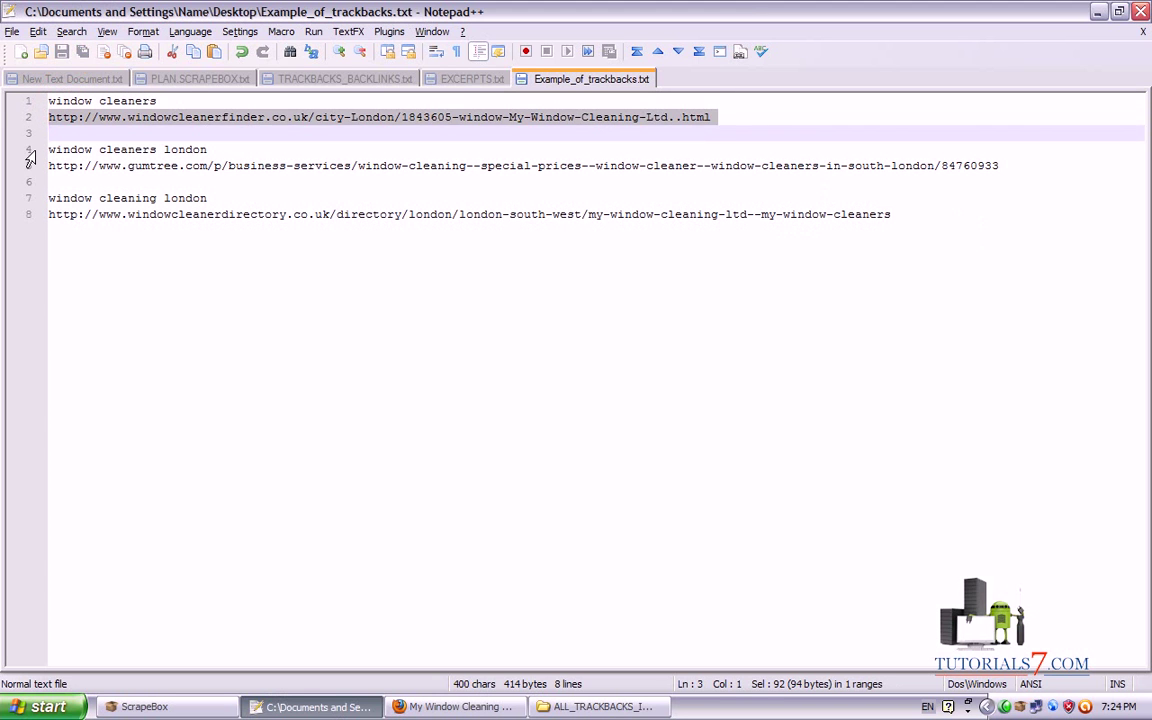
pyautogui.click(25, 152)
pyautogui.click(20, 168)
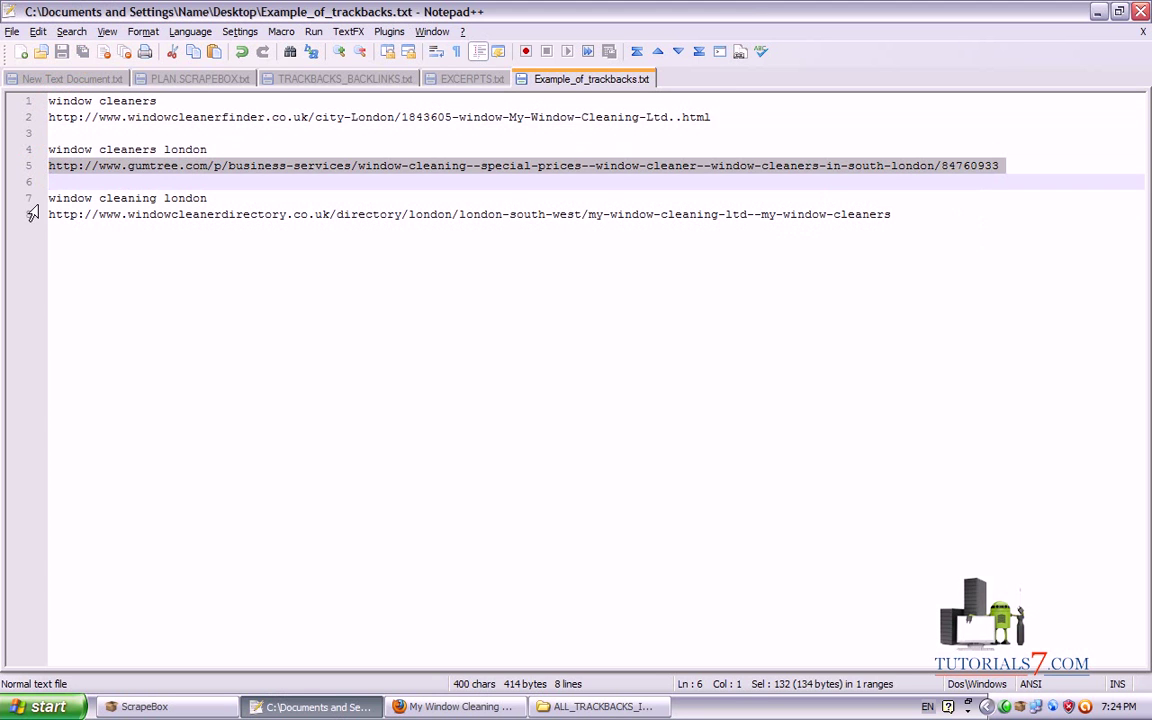
pyautogui.click(21, 200)
pyautogui.click(20, 216)
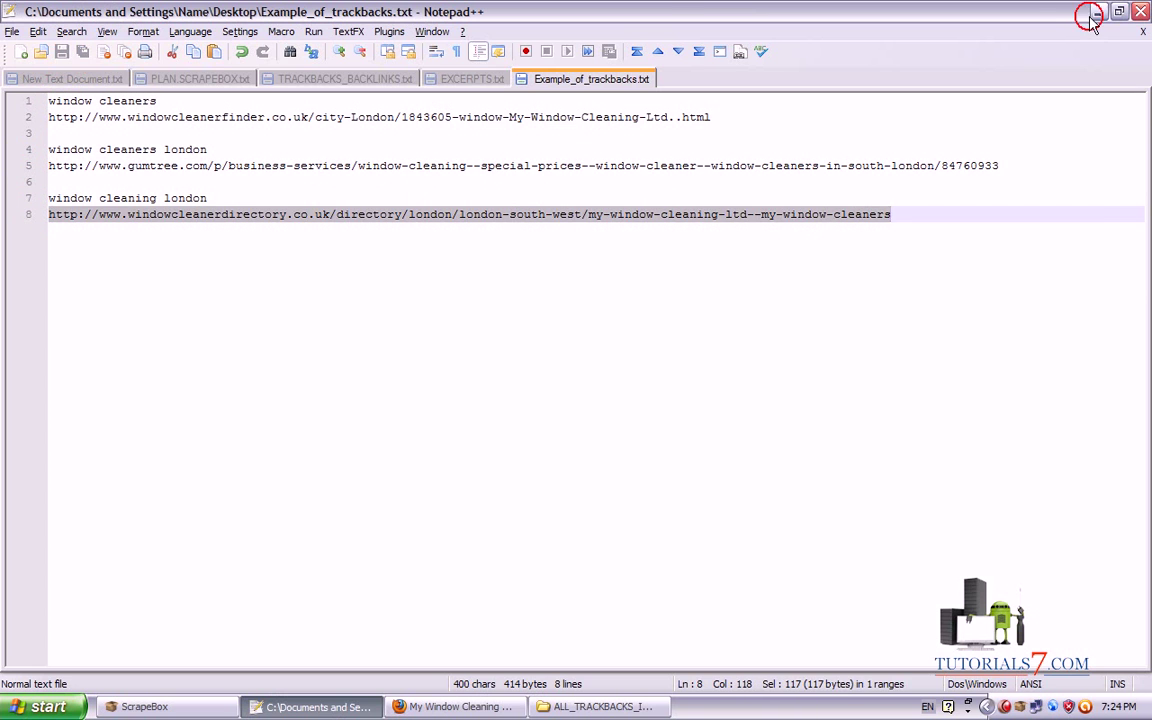
pyautogui.click(1097, 12)
# In ScrapeBox, load Desktop\Example_of_trackbacks.txt into the TrackBacks poster's Your Blogs list.
pyautogui.click(140, 706)
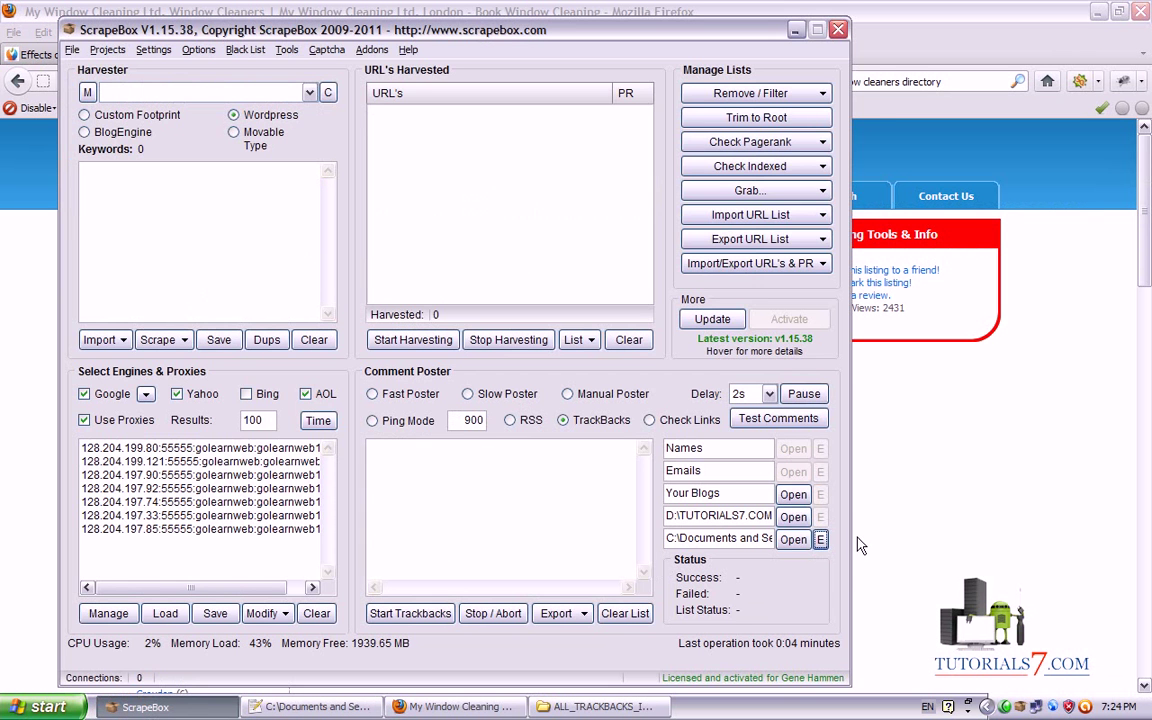
pyautogui.click(791, 540)
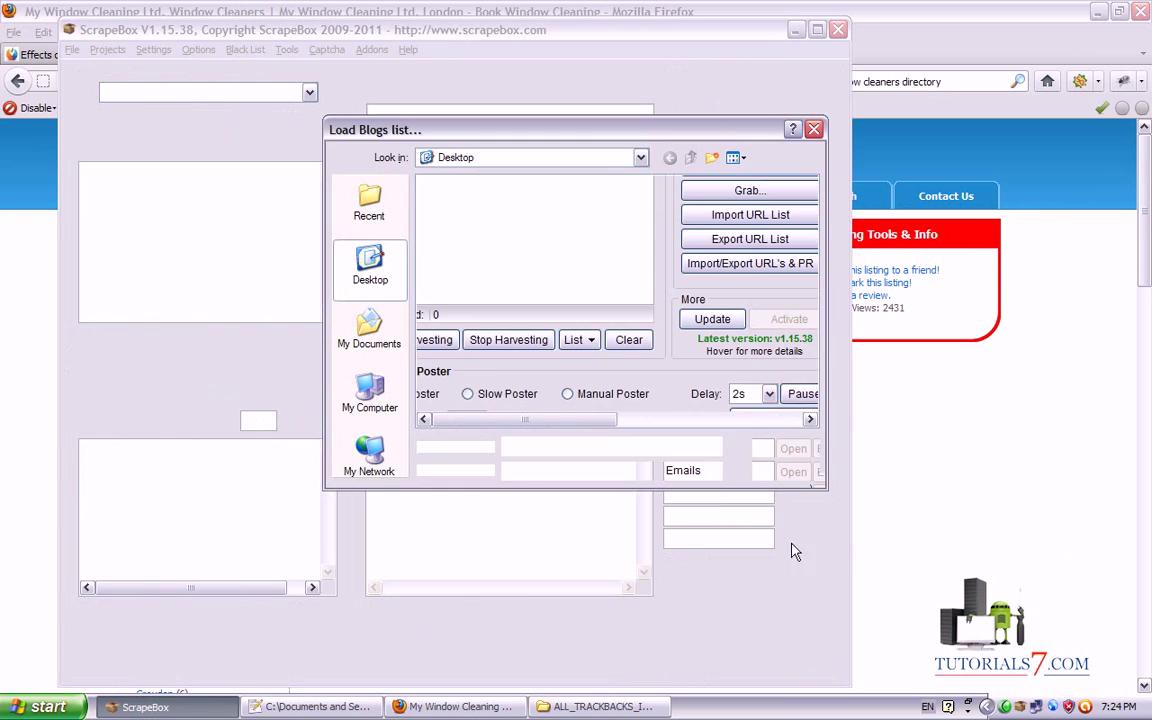
pyautogui.click(819, 125)
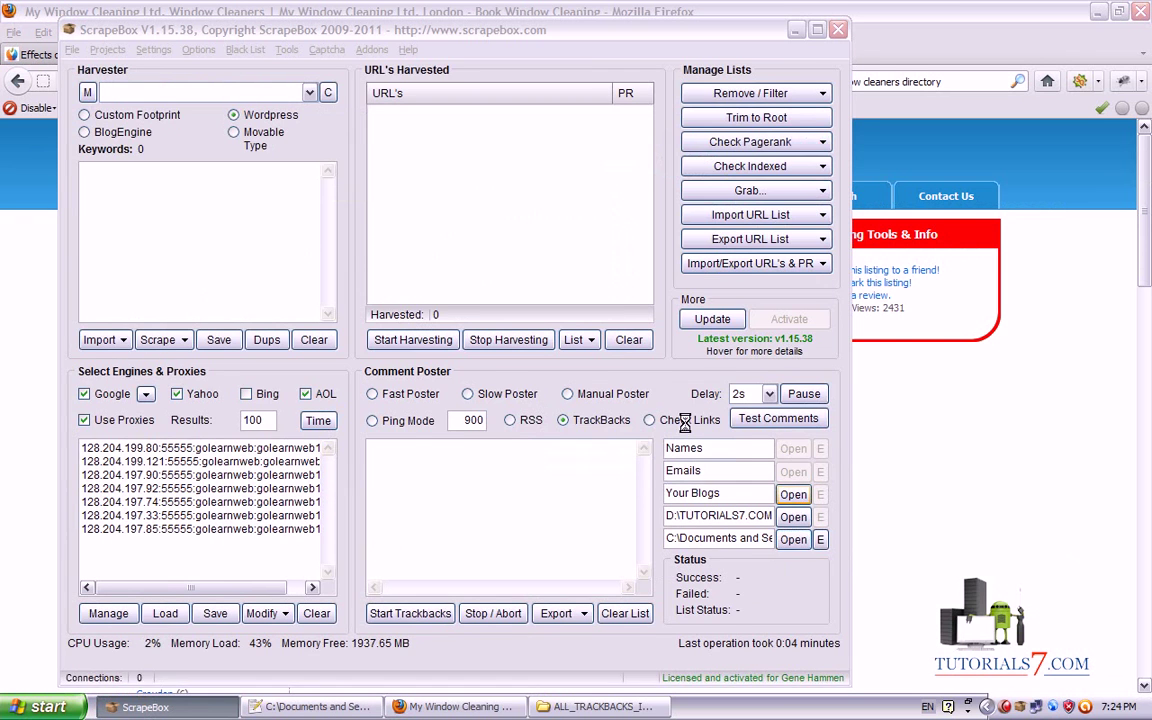
pyautogui.click(470, 275)
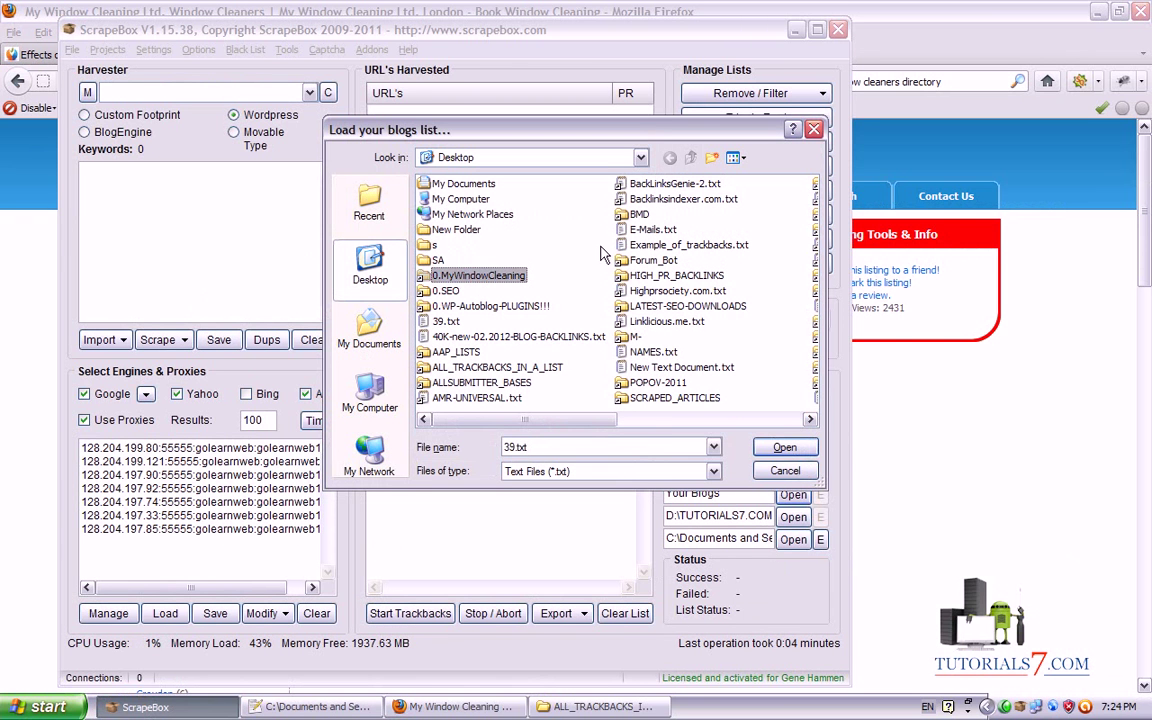
pyautogui.click(640, 244)
pyautogui.click(784, 447)
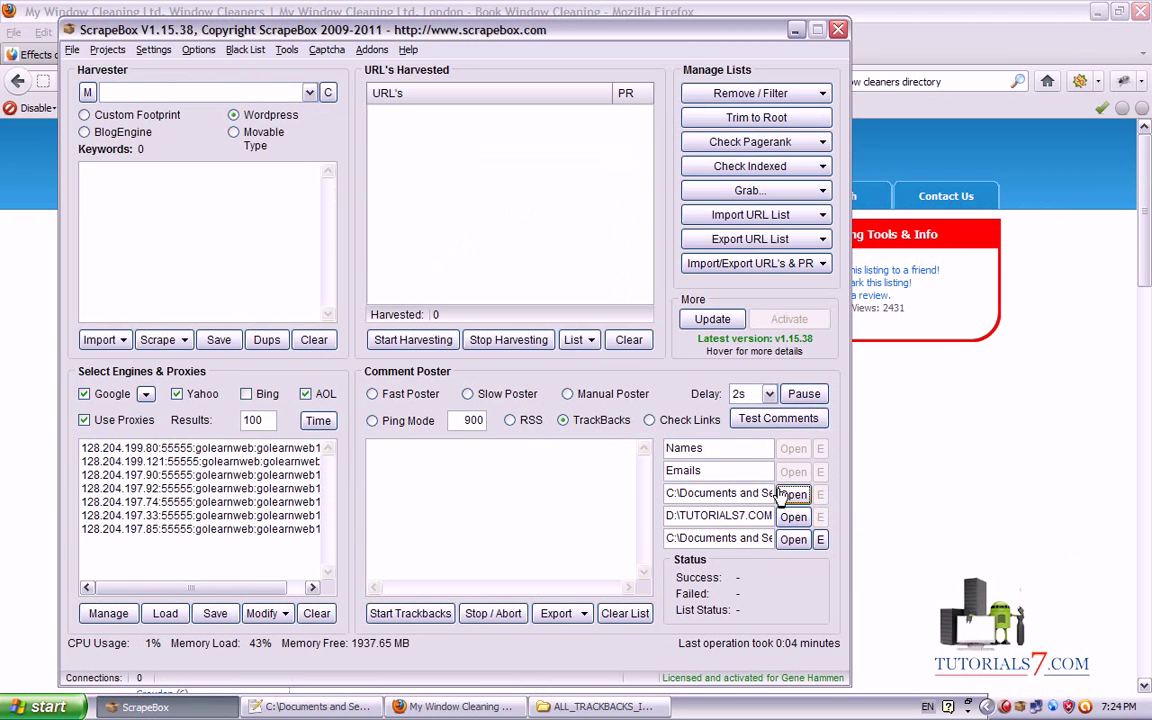
# Delete empty line 3 after the first keyword-URL pair and save Example_of_trackbacks.txt.
pyautogui.hotkey('alt', 'Tab')
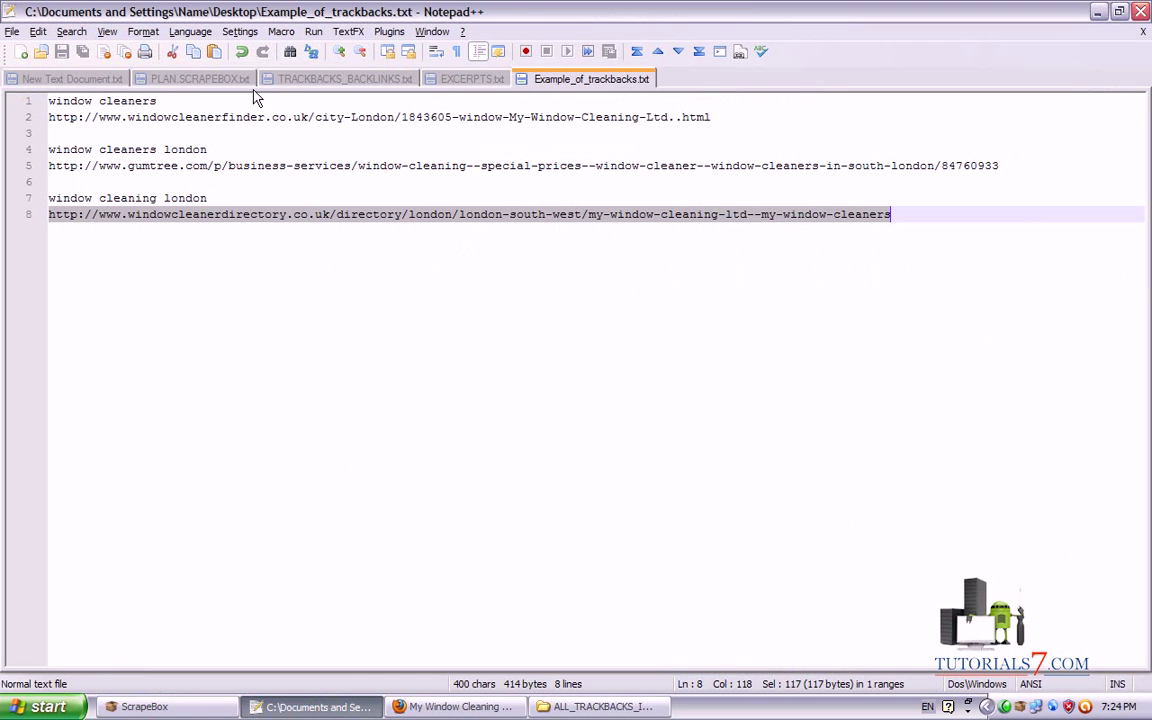
pyautogui.click(194, 131)
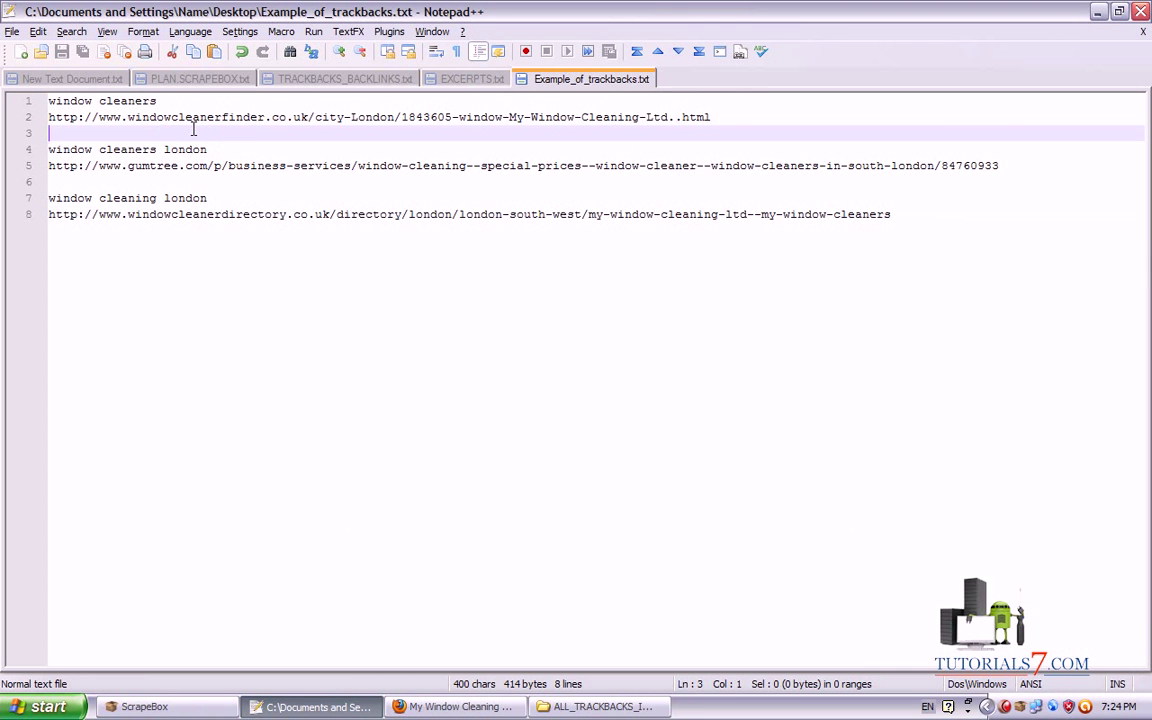
pyautogui.press('Delete')
pyautogui.hotkey('ctrl', 's')
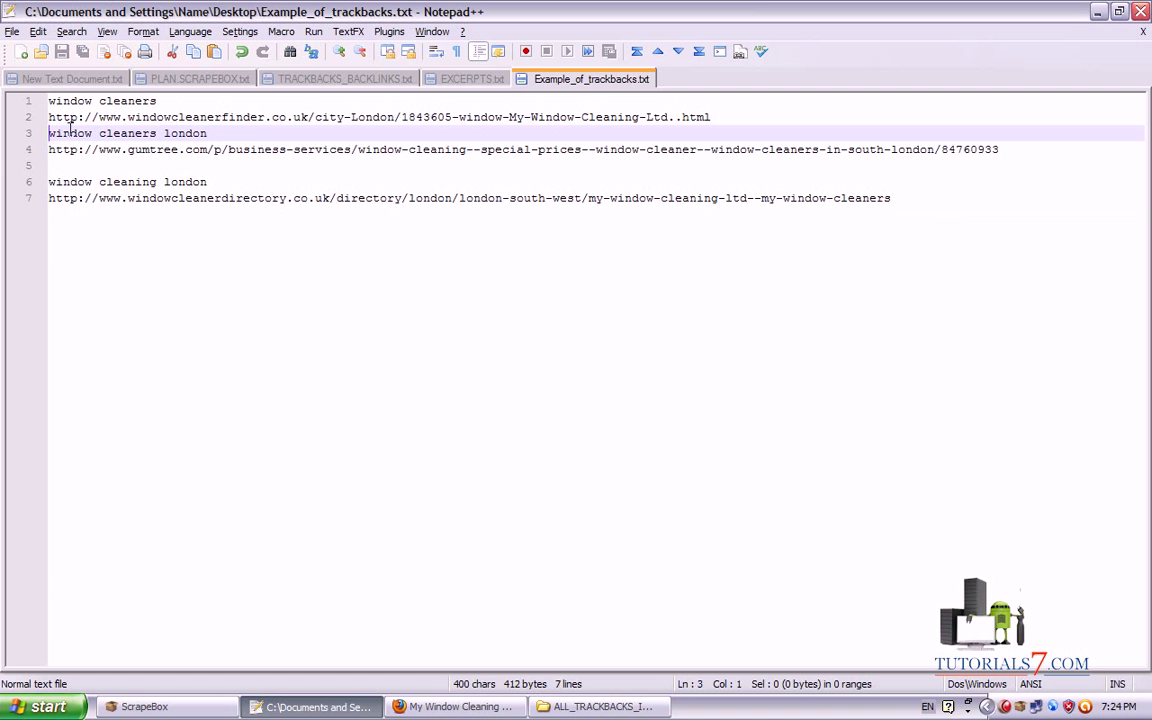
pyautogui.press('super+d')
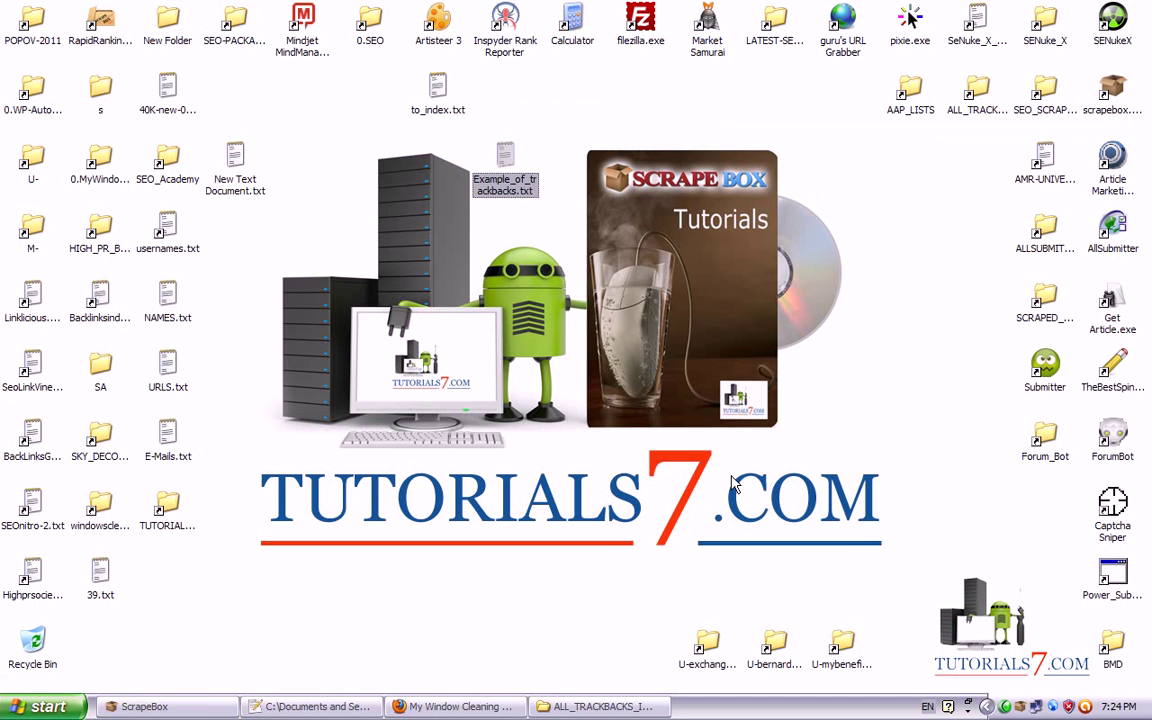
# Load Example_of_trackbacks.txt from the desktop as the TrackBacks blogs list.
pyautogui.click(140, 706)
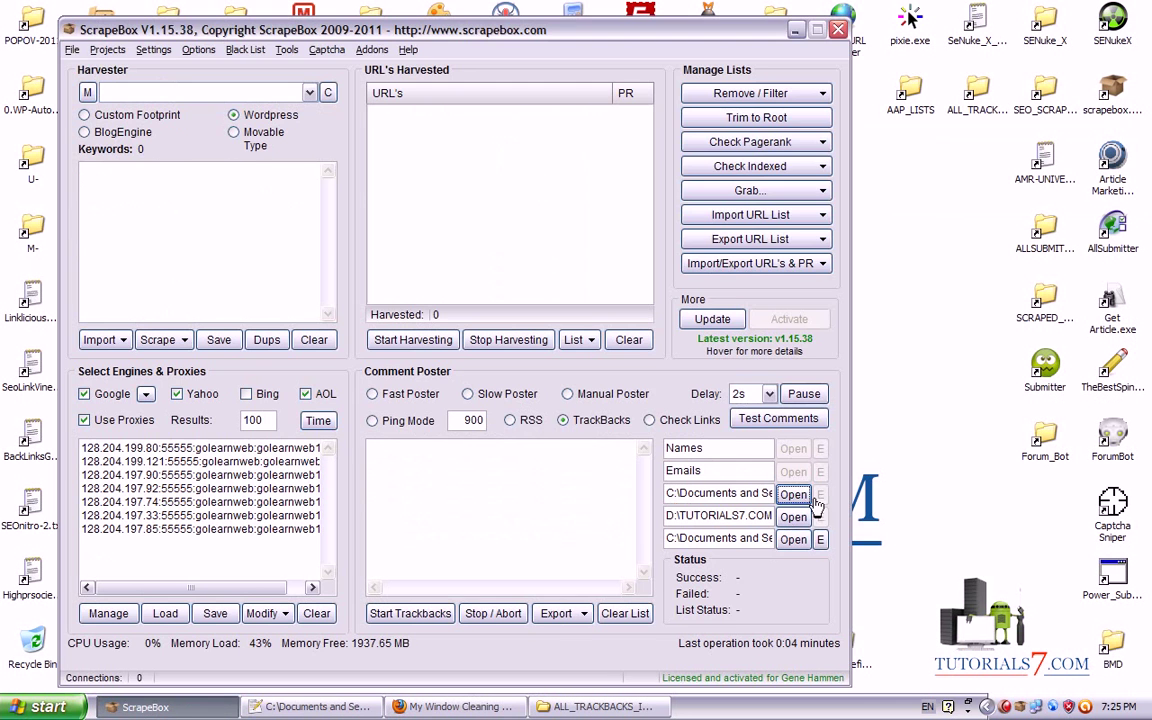
pyautogui.click(795, 494)
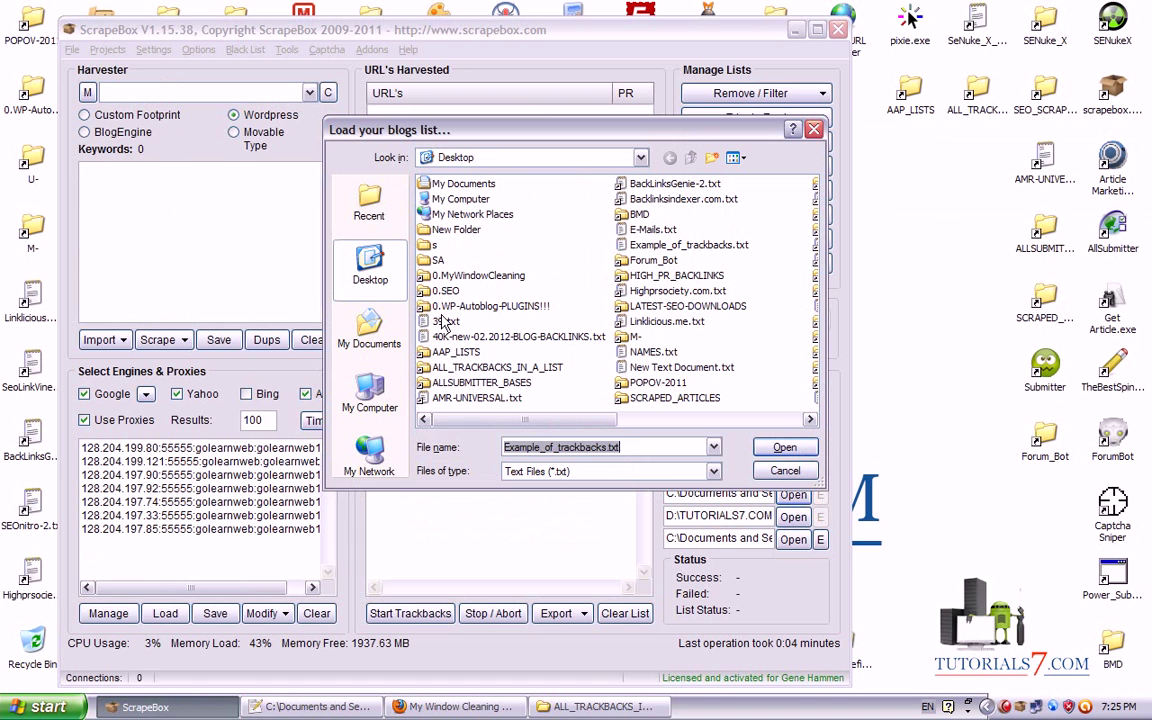
pyautogui.click(446, 321)
pyautogui.click(625, 195)
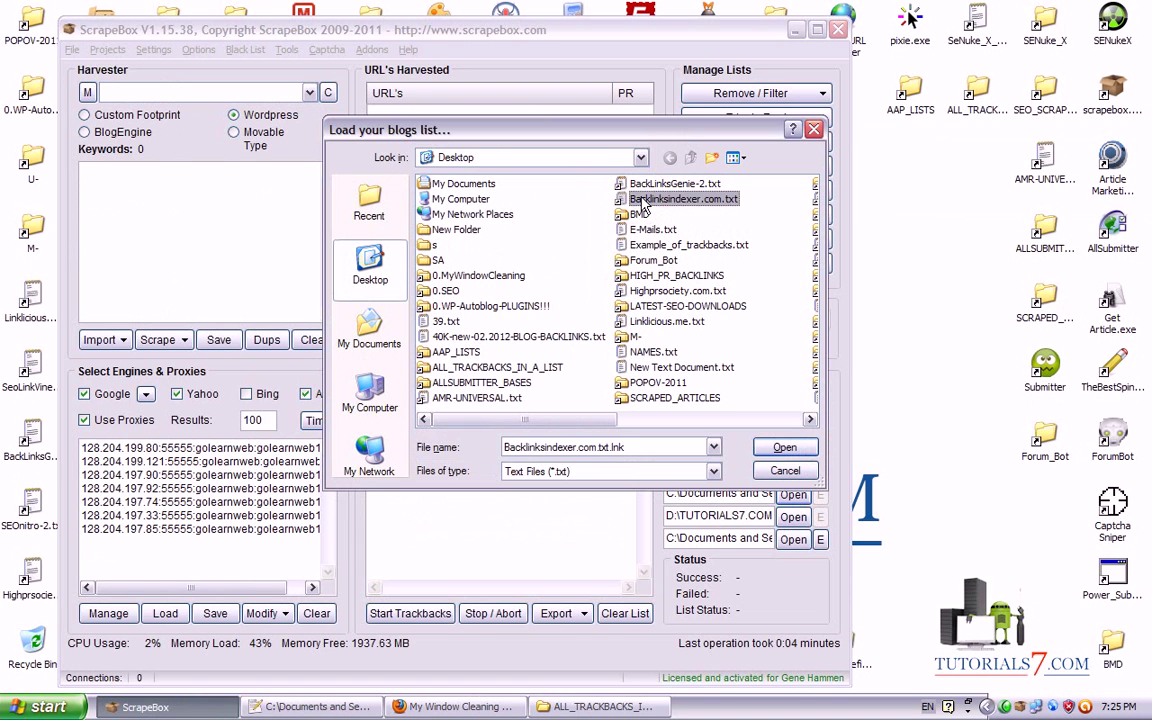
pyautogui.press('Down')
pyautogui.press('Down')
pyautogui.press('Down')
pyautogui.click(784, 448)
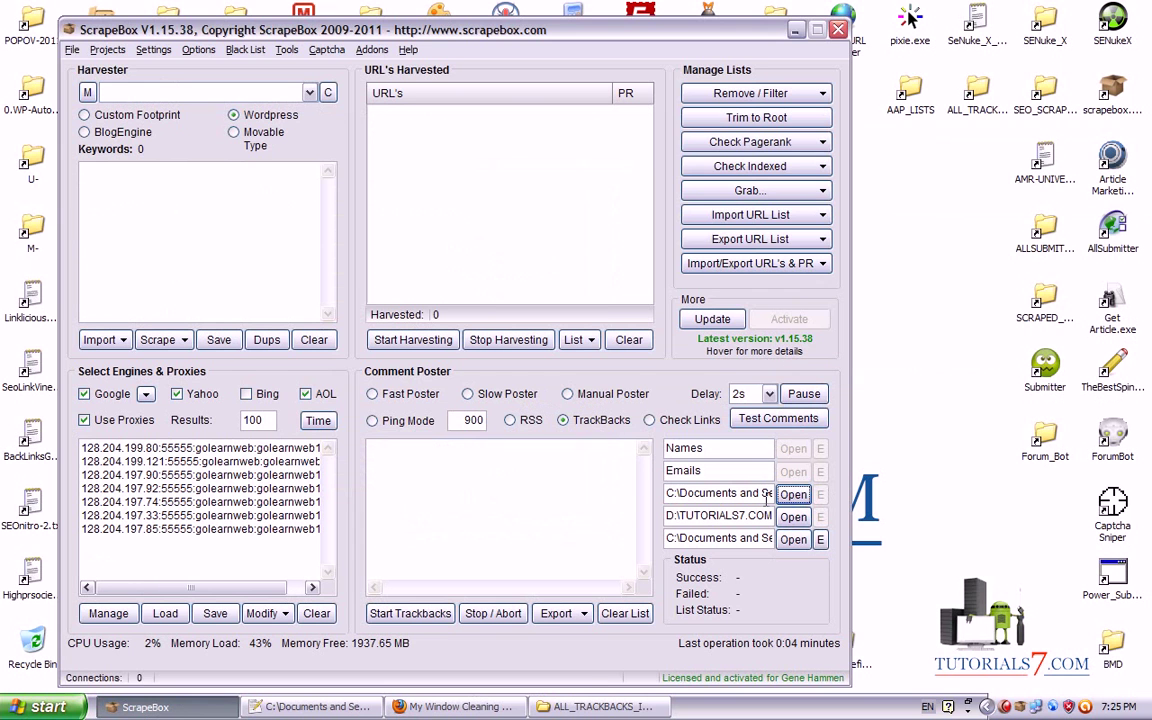
# Reopen Example_of_trackbacks.txt in Notepad++ and put a blank line back between entries.
pyautogui.click(793, 494)
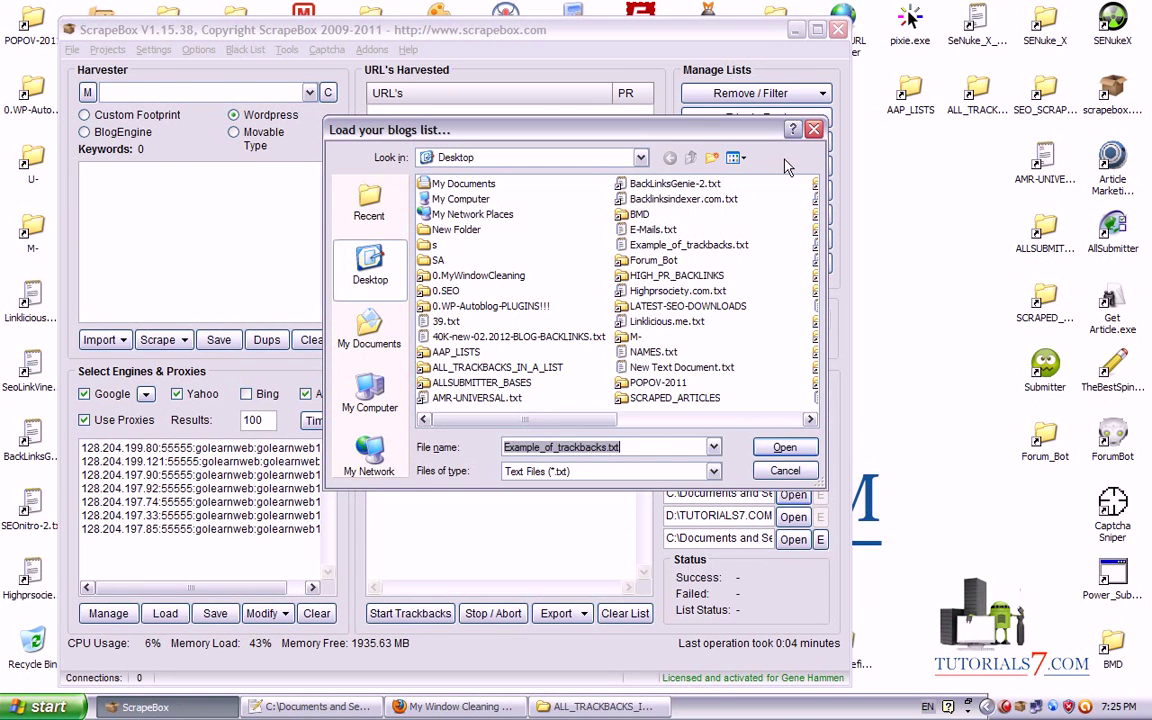
pyautogui.click(814, 129)
pyautogui.press('super+d')
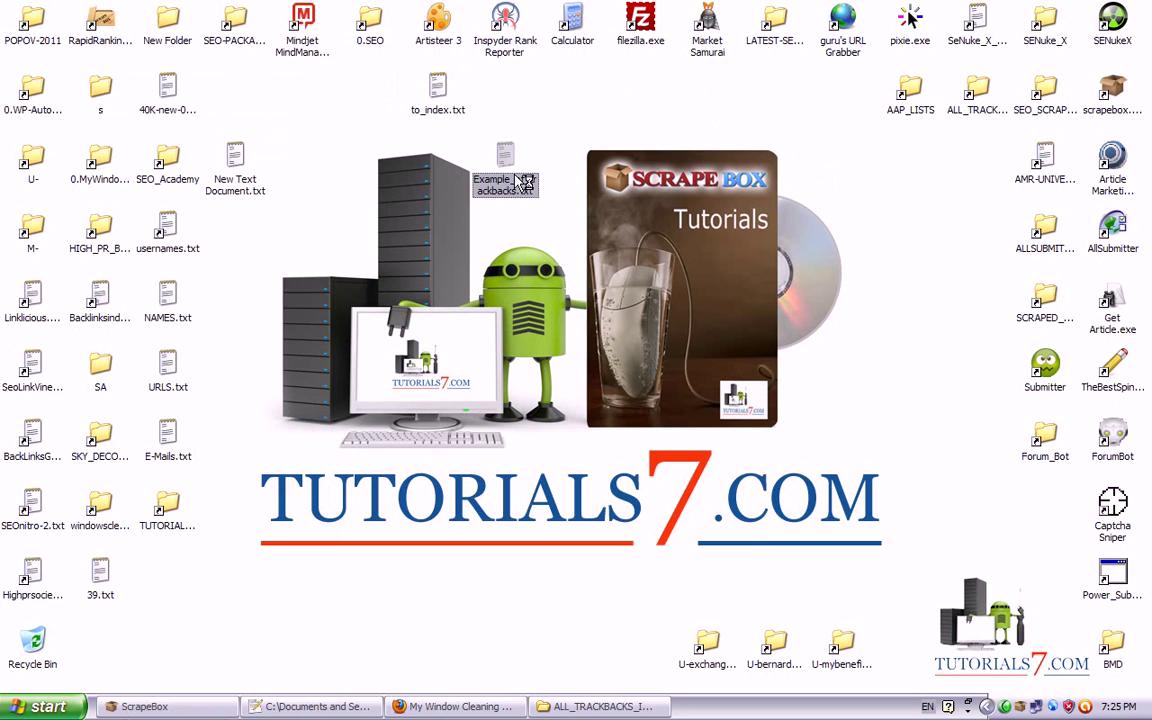
pyautogui.doubleClick(522, 183)
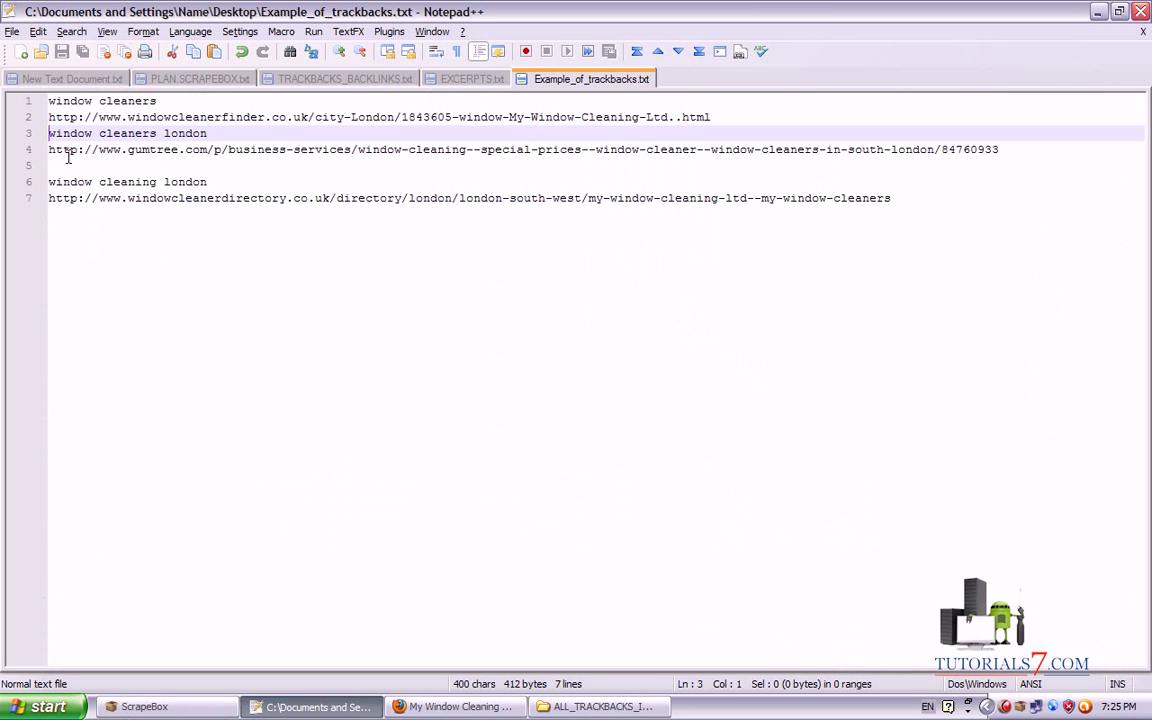
pyautogui.press('Return')
pyautogui.press('super+d')
# Reload the edited Example_of_trackbacks.txt into ScrapeBox's TrackBacks blogs list.
pyautogui.click(455, 706)
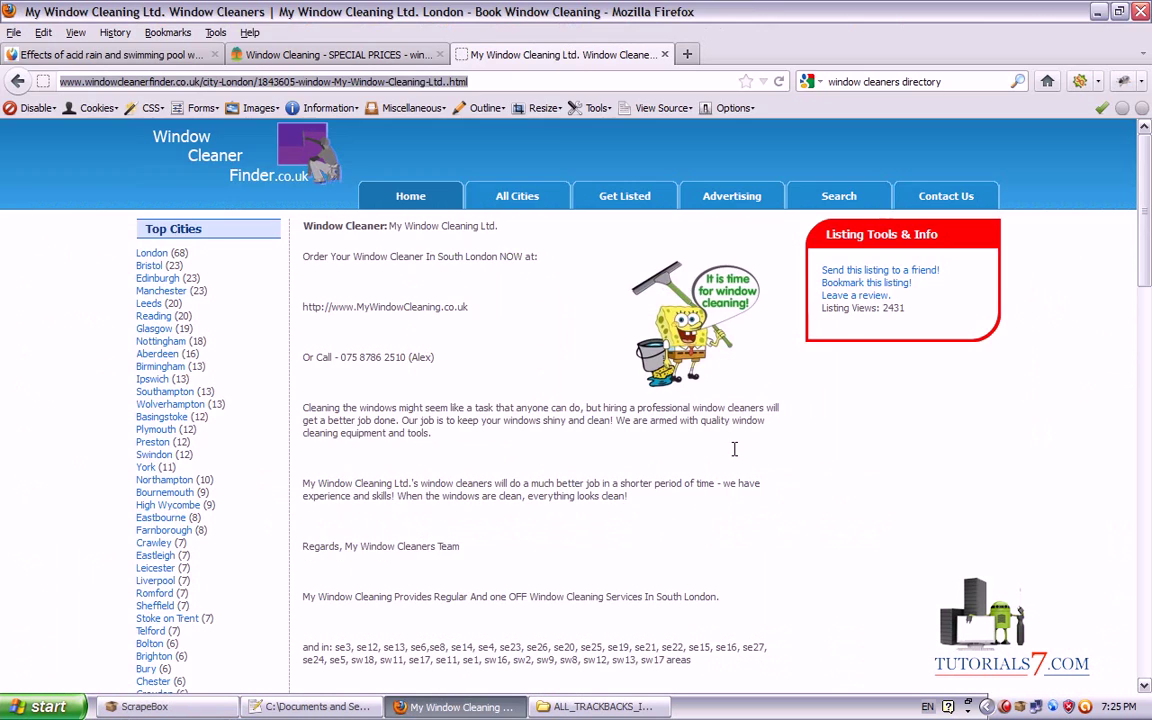
pyautogui.click(140, 706)
pyautogui.click(793, 494)
pyautogui.click(440, 320)
pyautogui.click(650, 245)
pyautogui.click(784, 447)
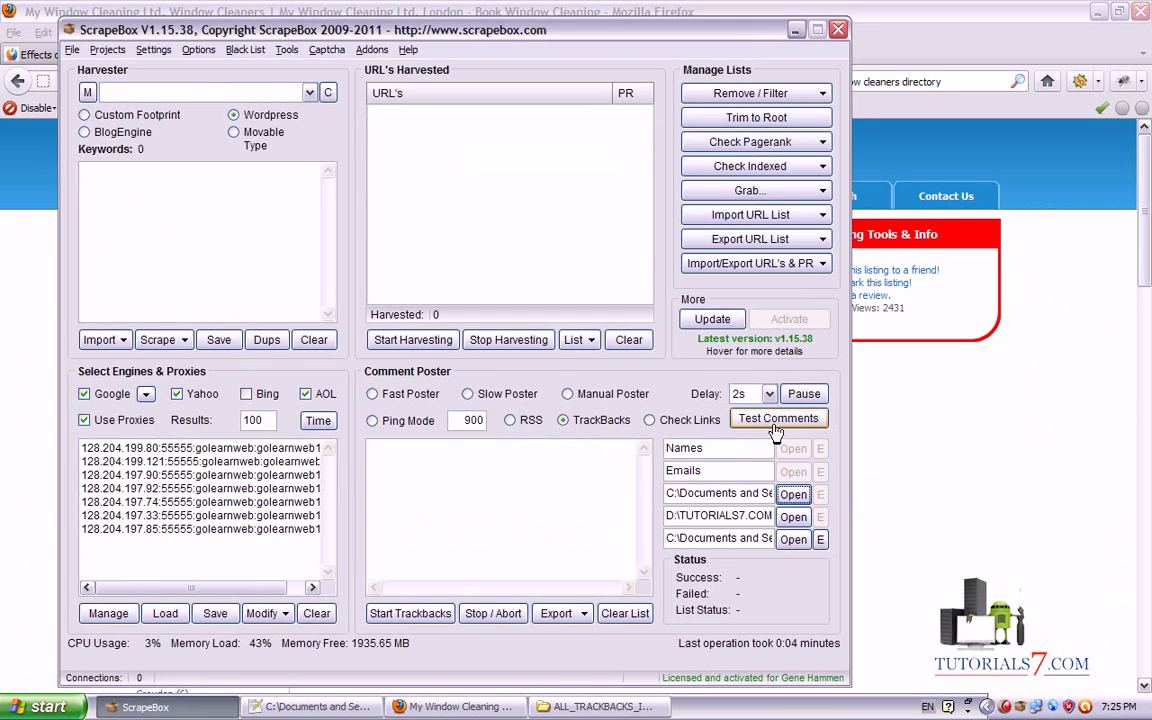
# Preview several spun sample trackbacks pairing keywords with listing URLs, then close the preview.
pyautogui.click(775, 424)
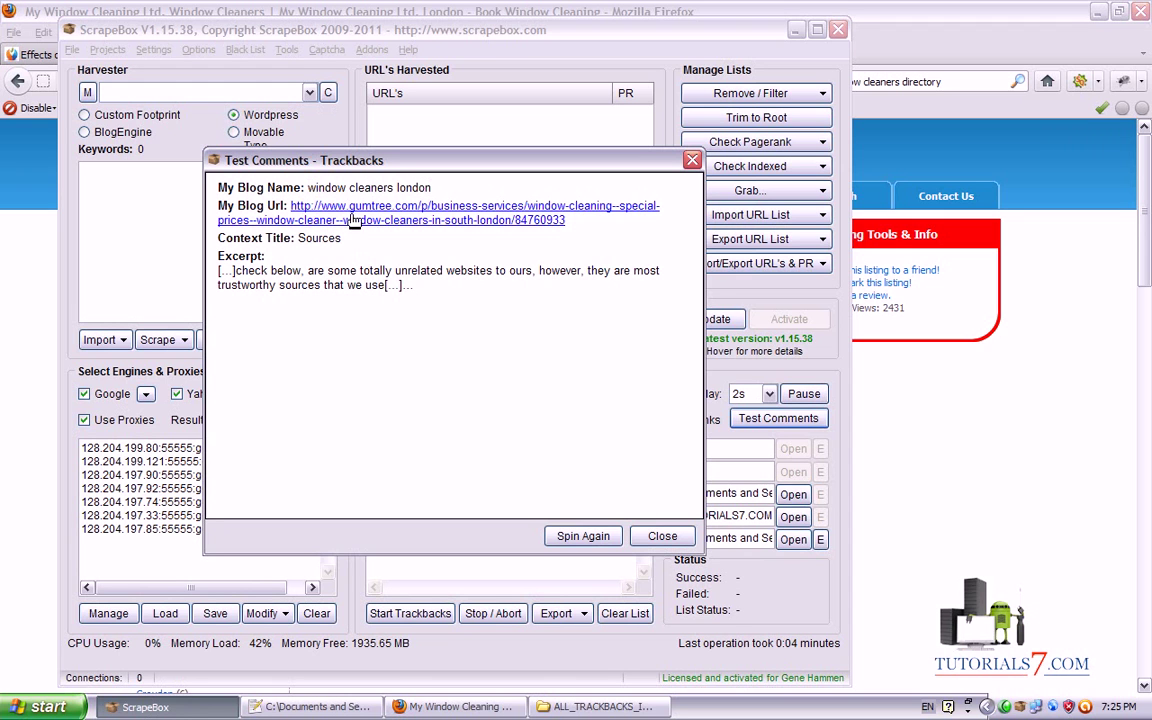
pyautogui.click(587, 537)
pyautogui.click(587, 537)
pyautogui.click(586, 538)
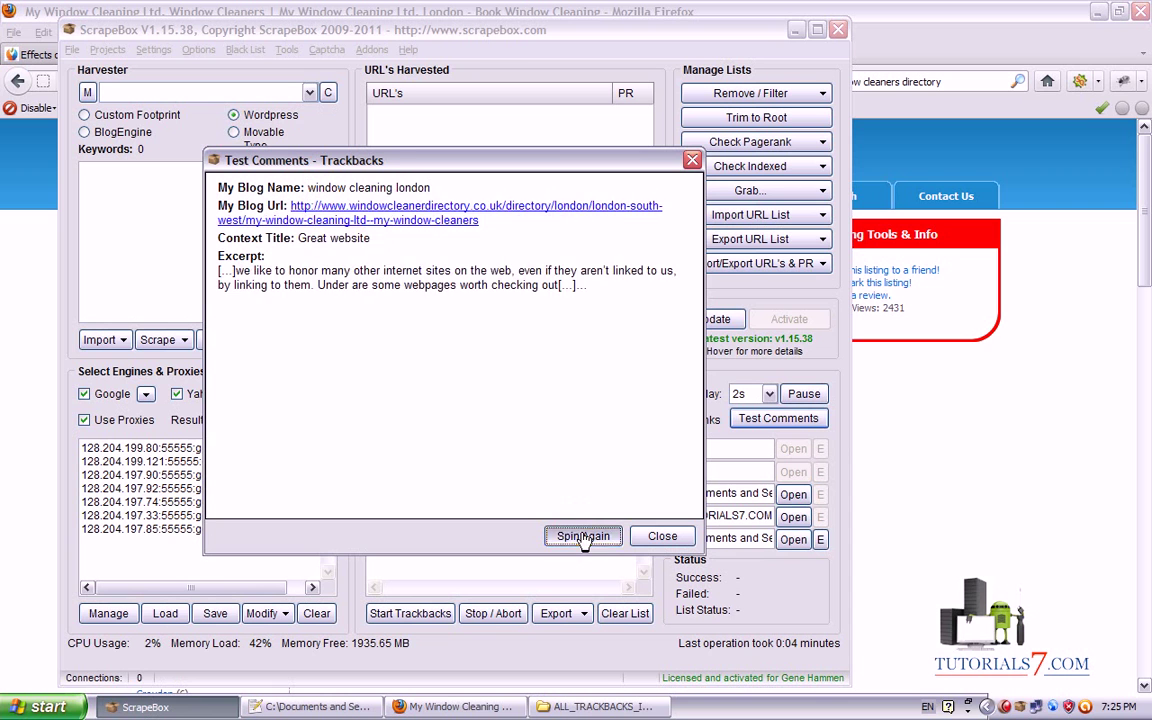
pyautogui.click(584, 537)
pyautogui.click(584, 537)
pyautogui.click(692, 160)
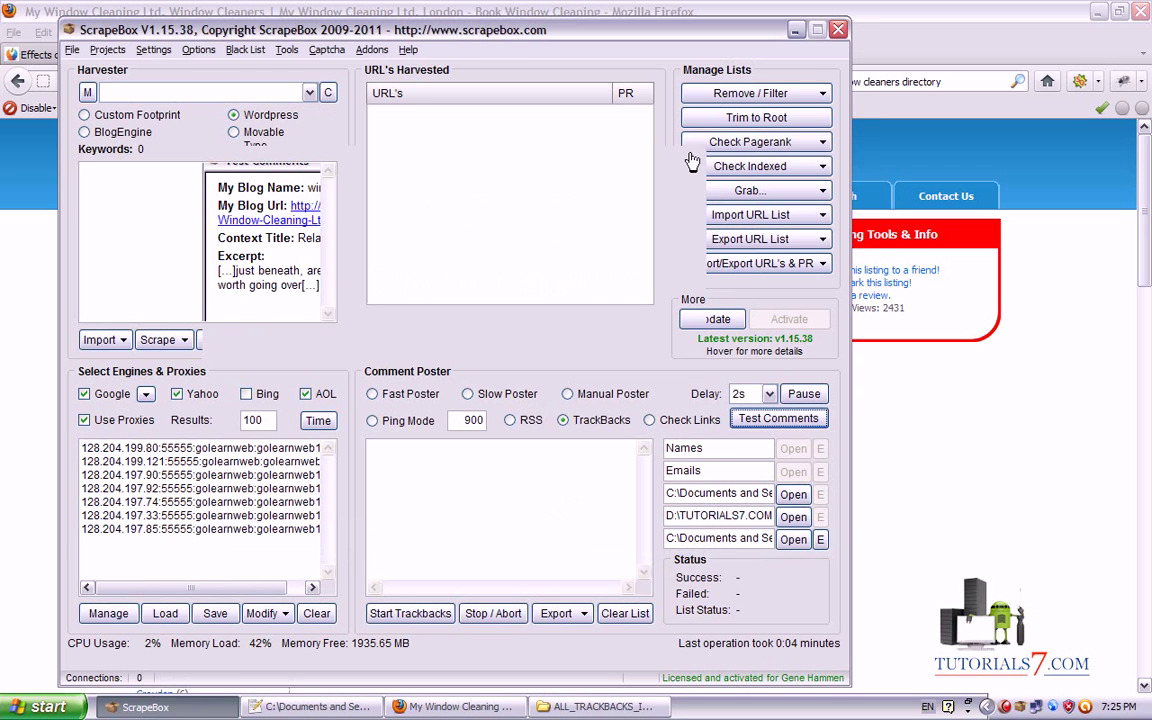
pyautogui.click(155, 50)
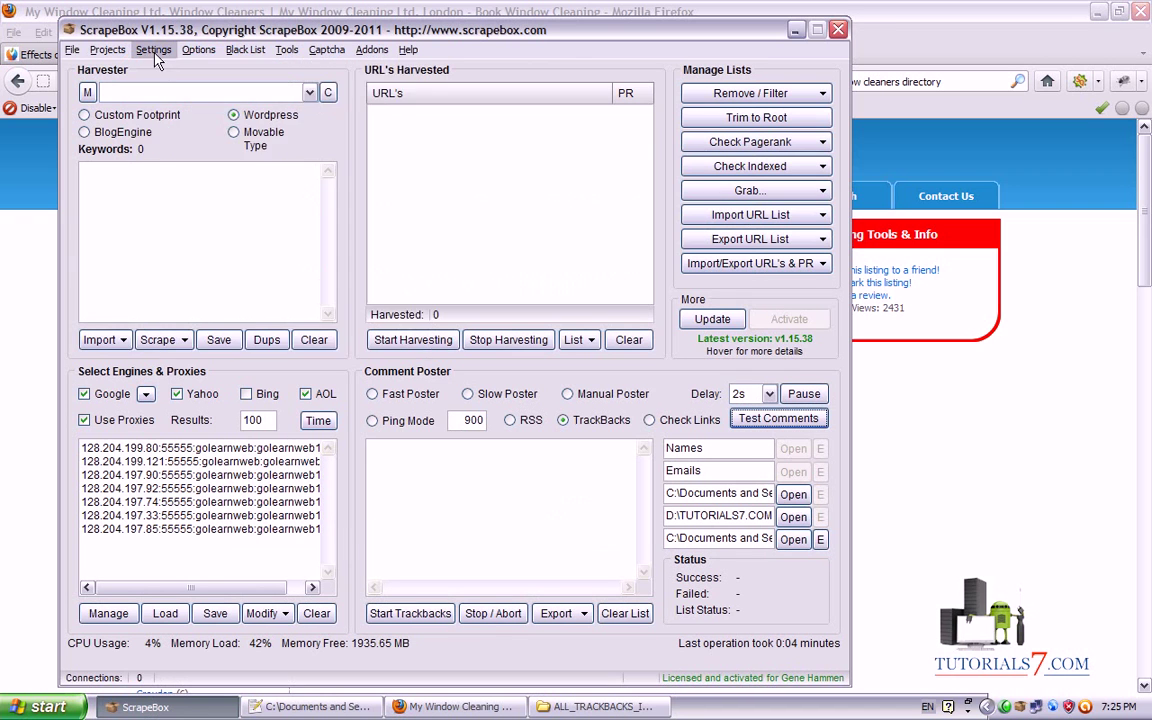
# Lower the Send Trackbacks maximum connections from 50 to 20 and apply it.
pyautogui.click(155, 50)
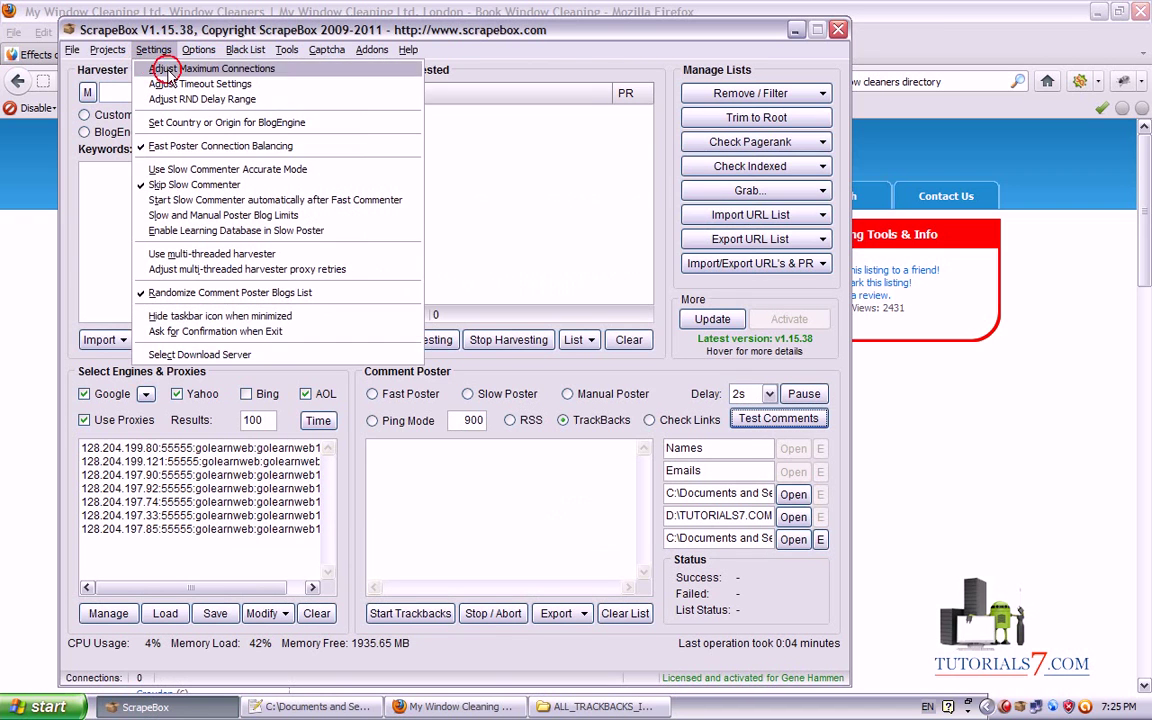
pyautogui.click(211, 68)
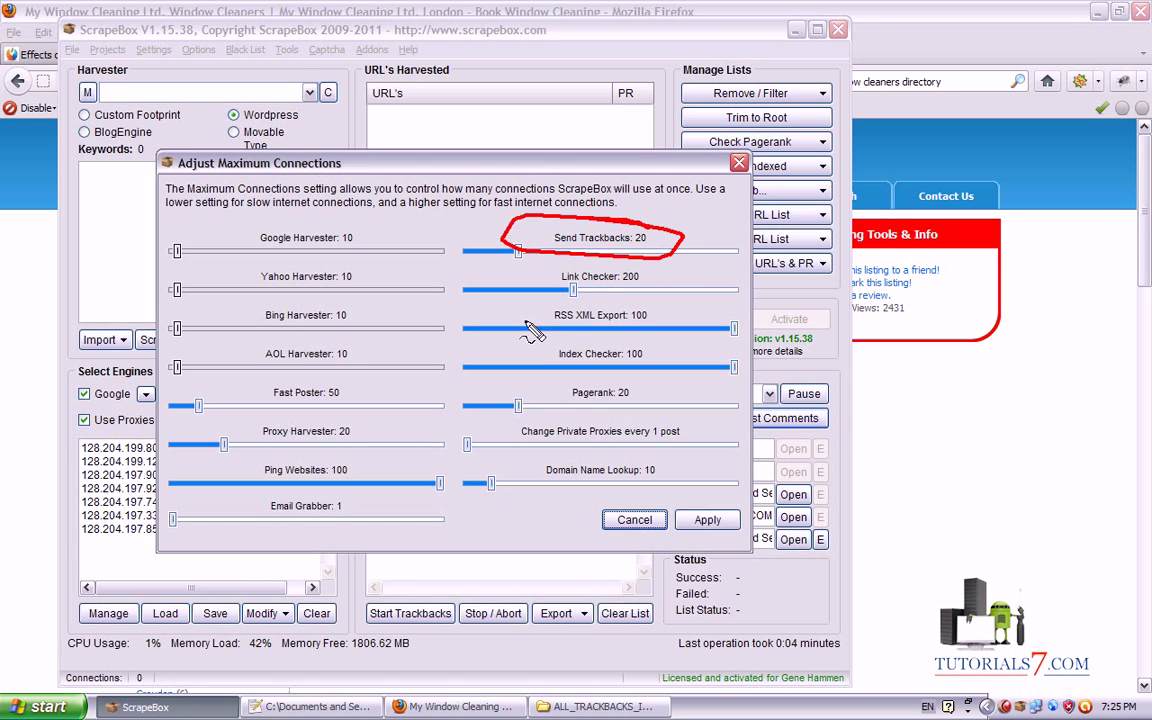
pyautogui.moveTo(518, 250); pyautogui.dragTo(600, 258)
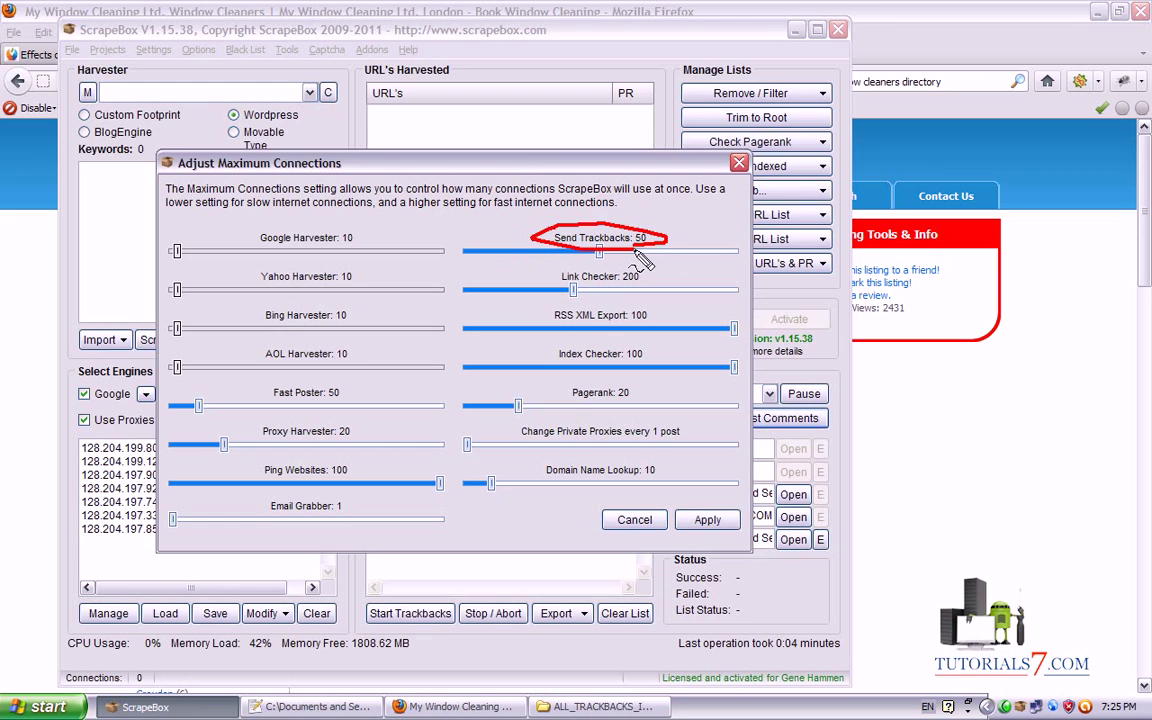
pyautogui.moveTo(598, 252); pyautogui.dragTo(524, 263)
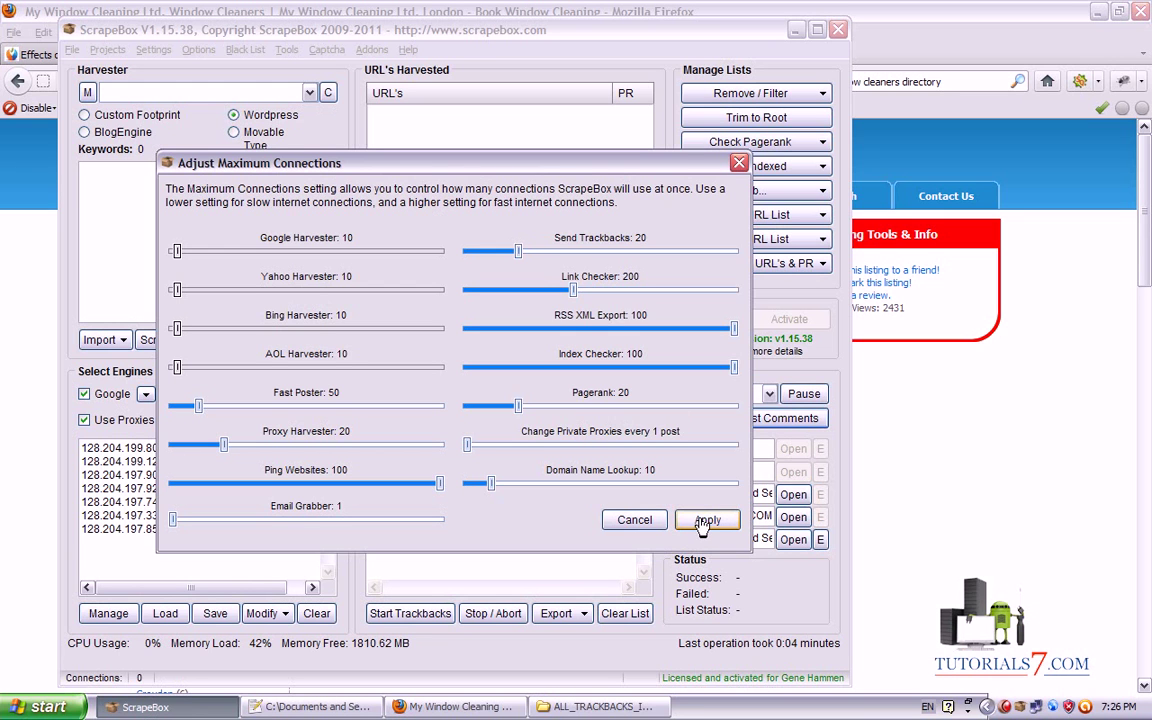
pyautogui.moveTo(462, 248)
pyautogui.mouseDown()
pyautogui.moveTo(770, 235)
pyautogui.moveTo(577, 262)
pyautogui.moveTo(645, 368)
pyautogui.moveTo(690, 510)
pyautogui.mouseUp()
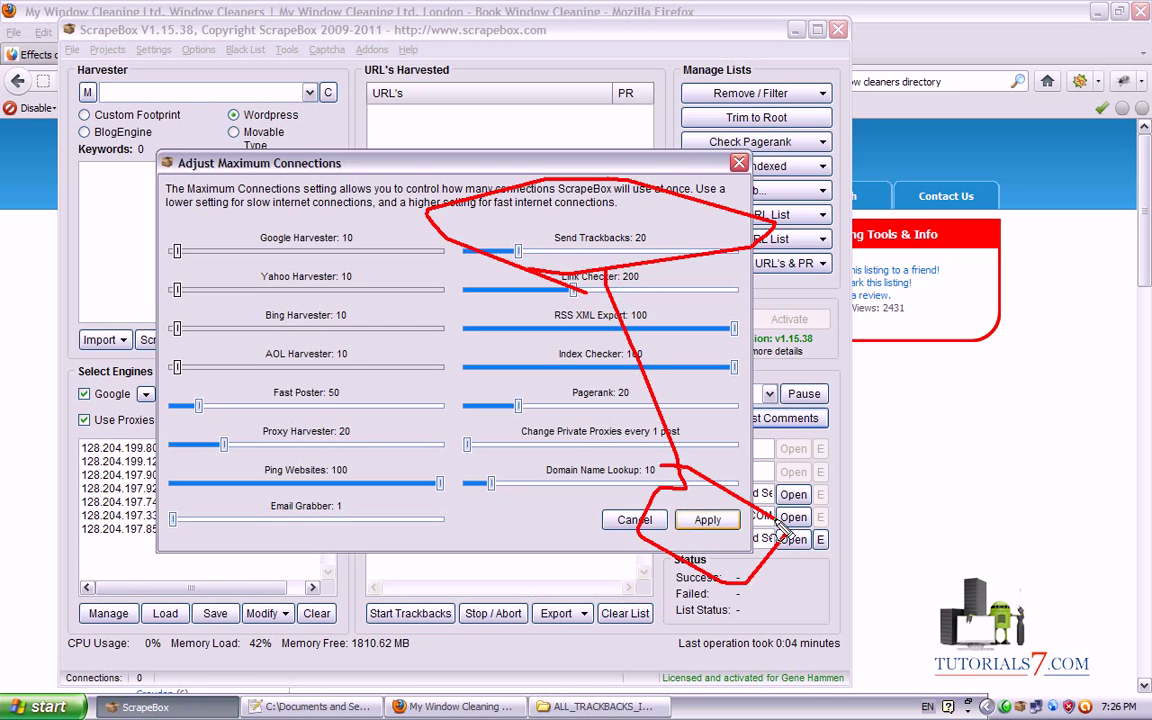
pyautogui.press('Escape')
pyautogui.click(695, 522)
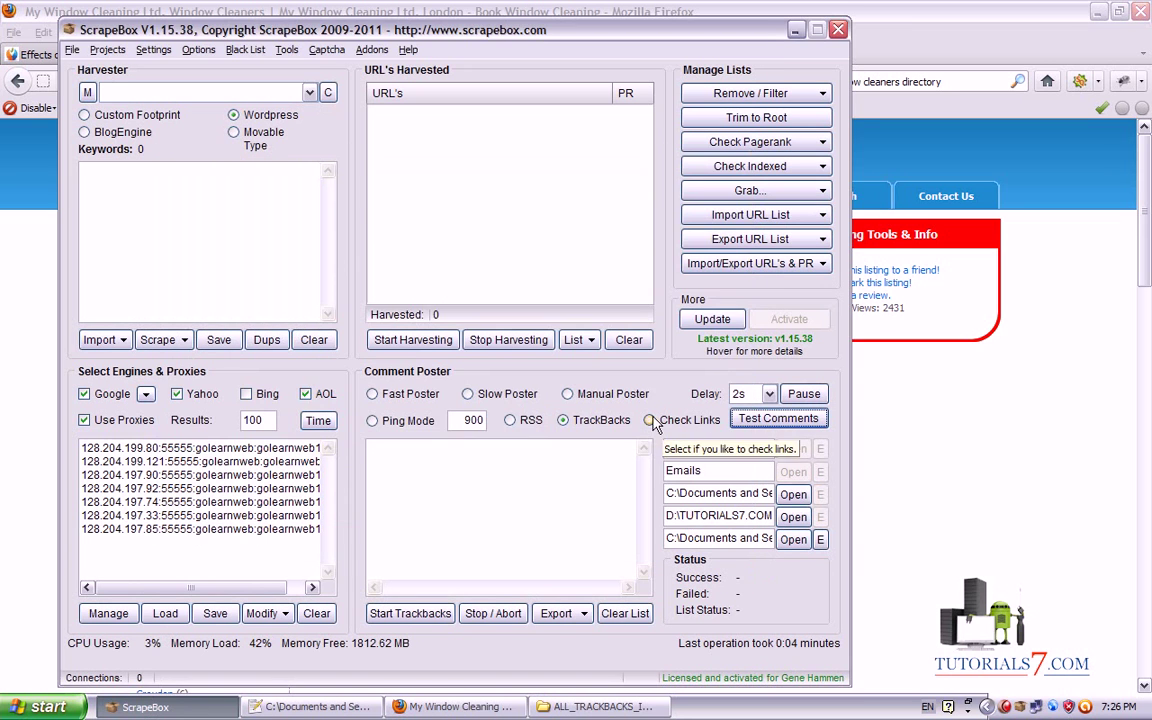
# Start testing the seven loaded proxies in the Manage Proxies window.
pyautogui.click(108, 613)
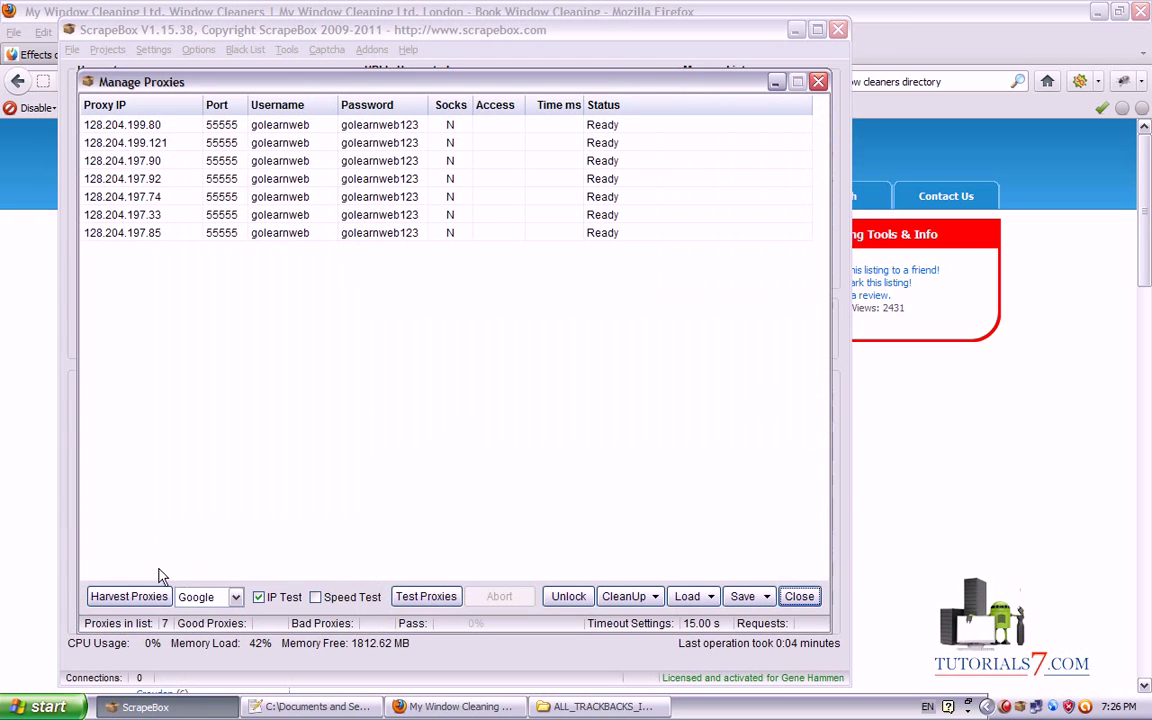
pyautogui.click(150, 600)
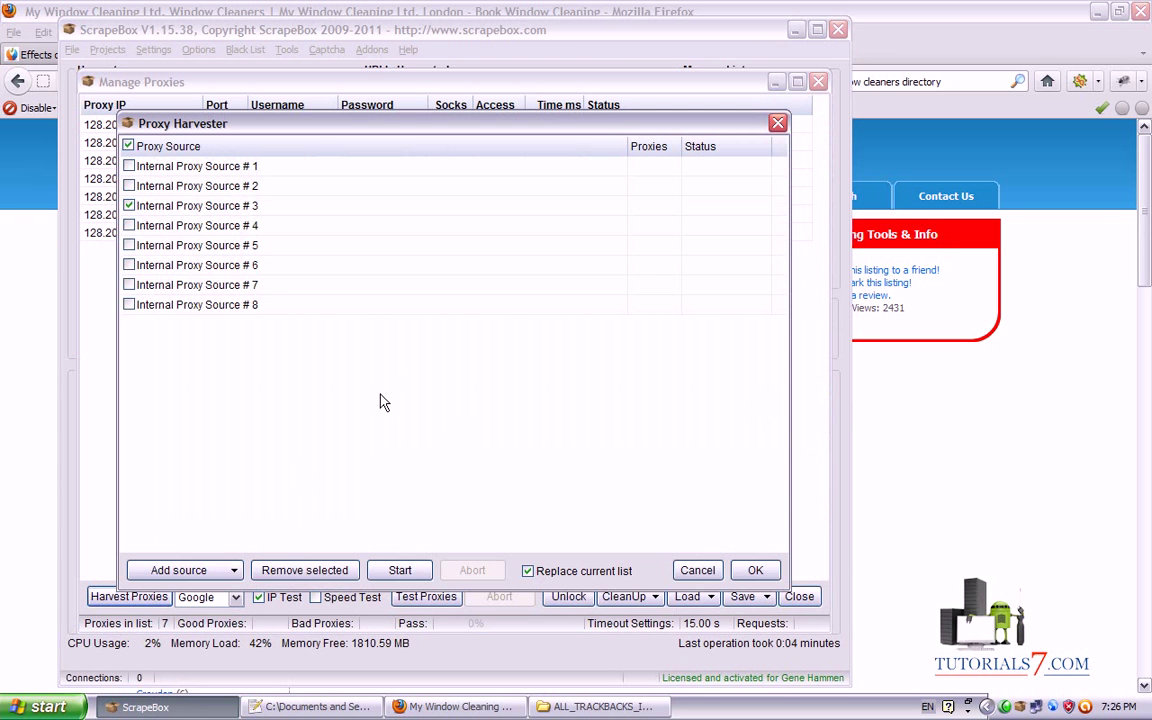
pyautogui.click(777, 123)
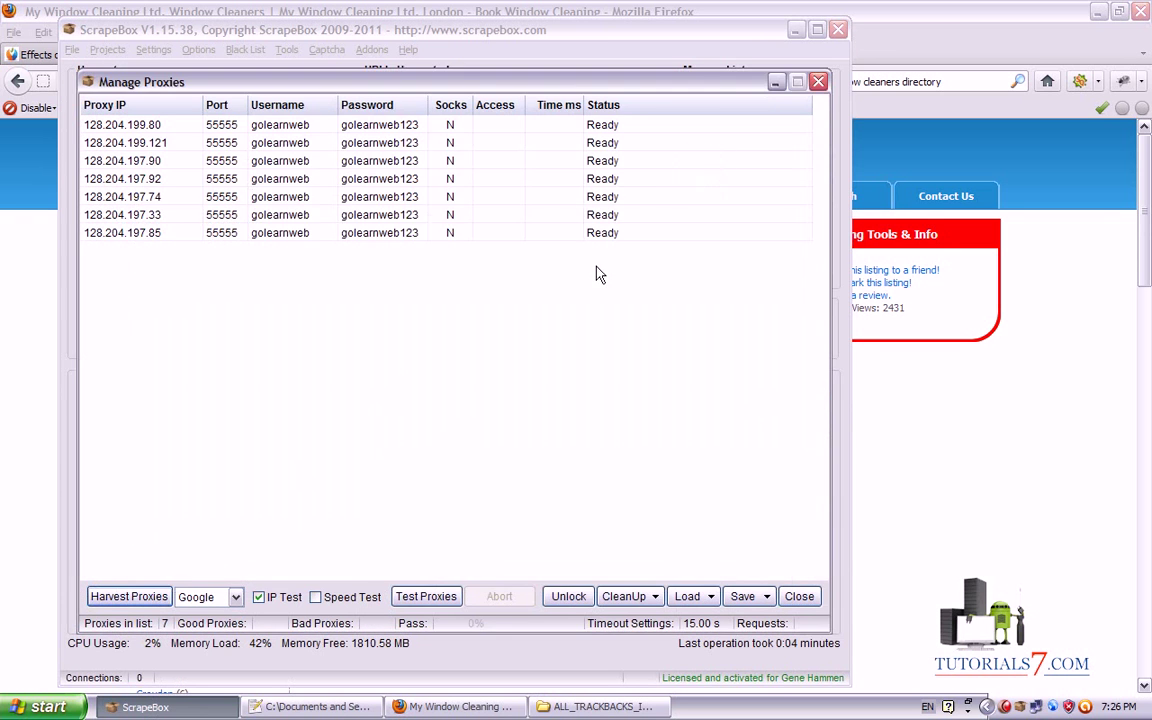
pyautogui.click(425, 596)
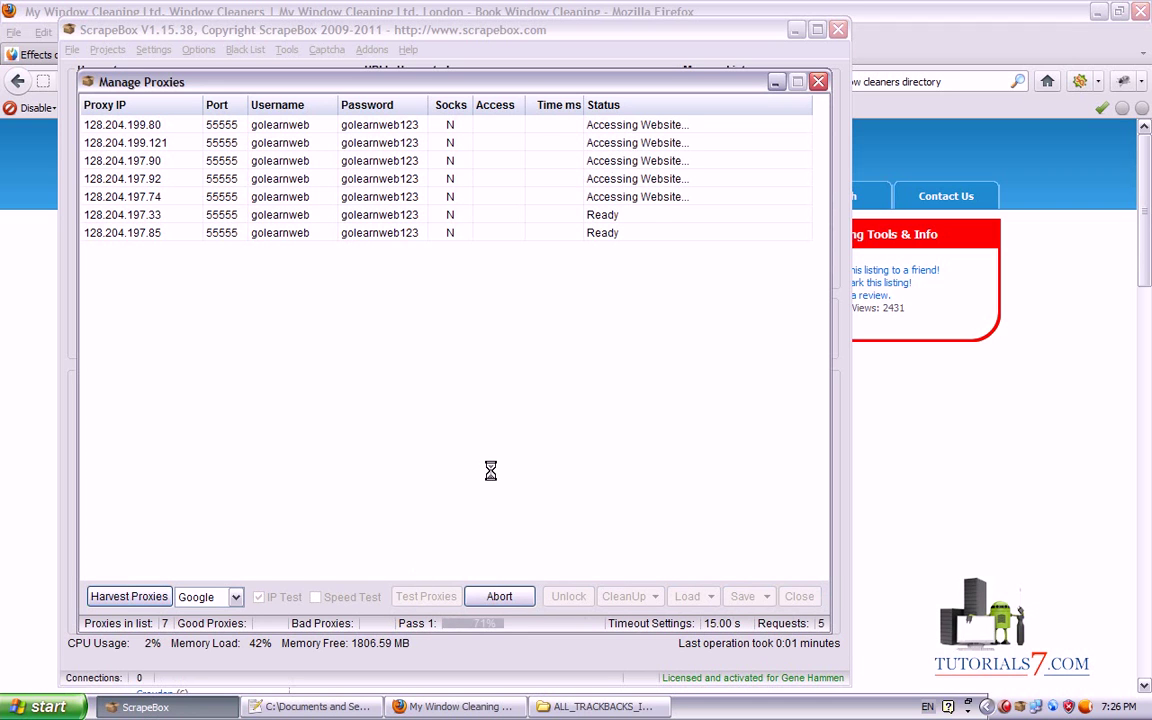